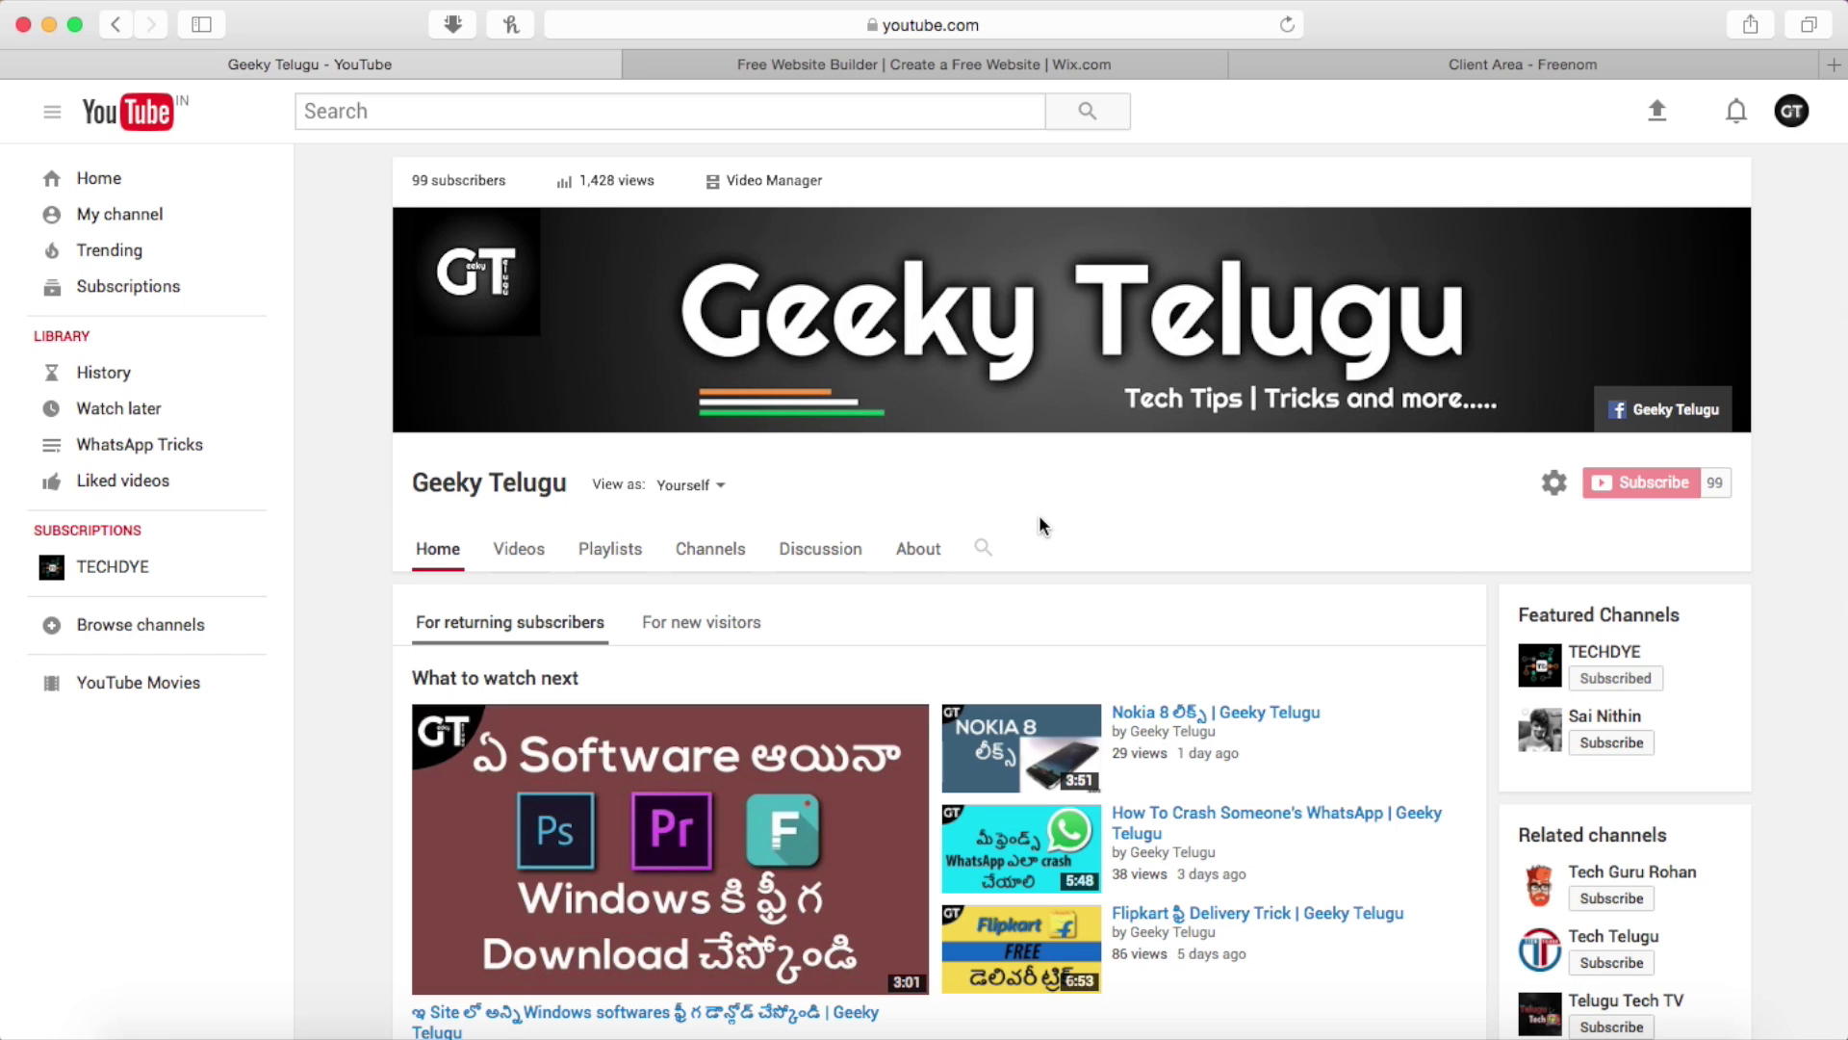
Step: Switch to the Wix.com tab and log in with the saved credentials
left_click(936, 68)
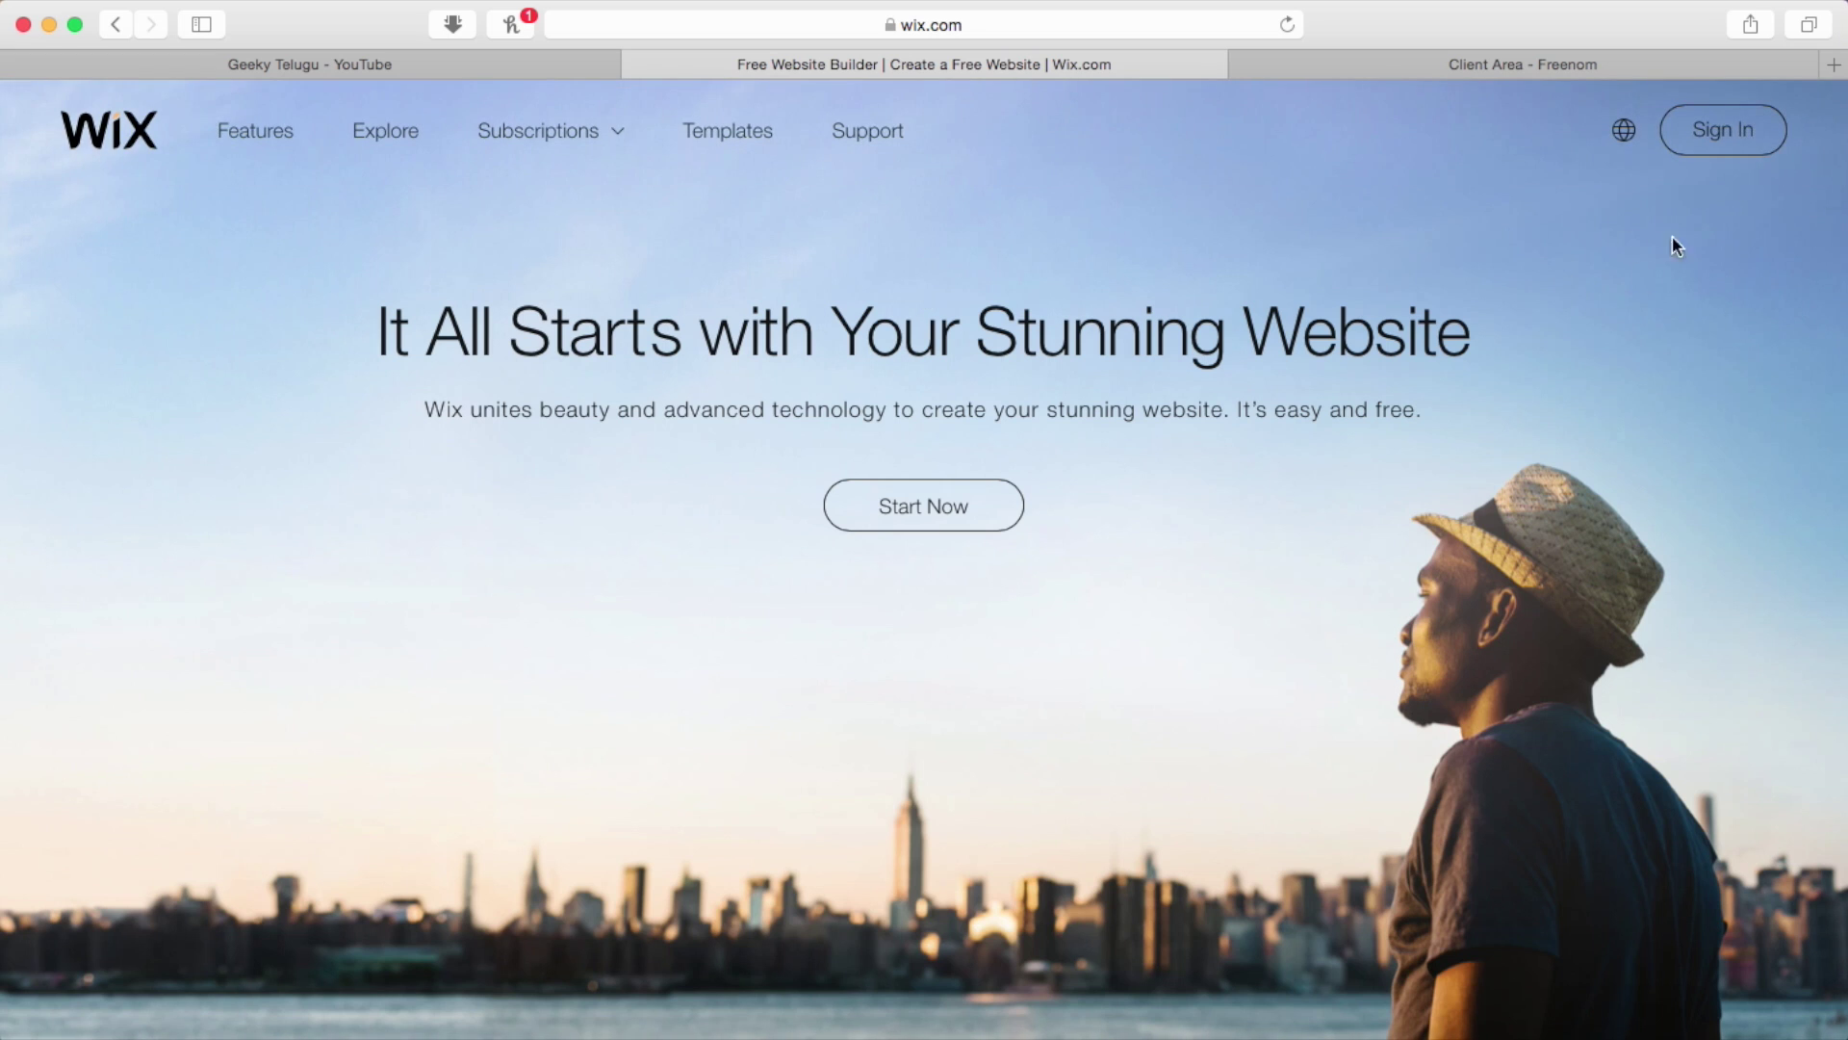
left_click(1725, 134)
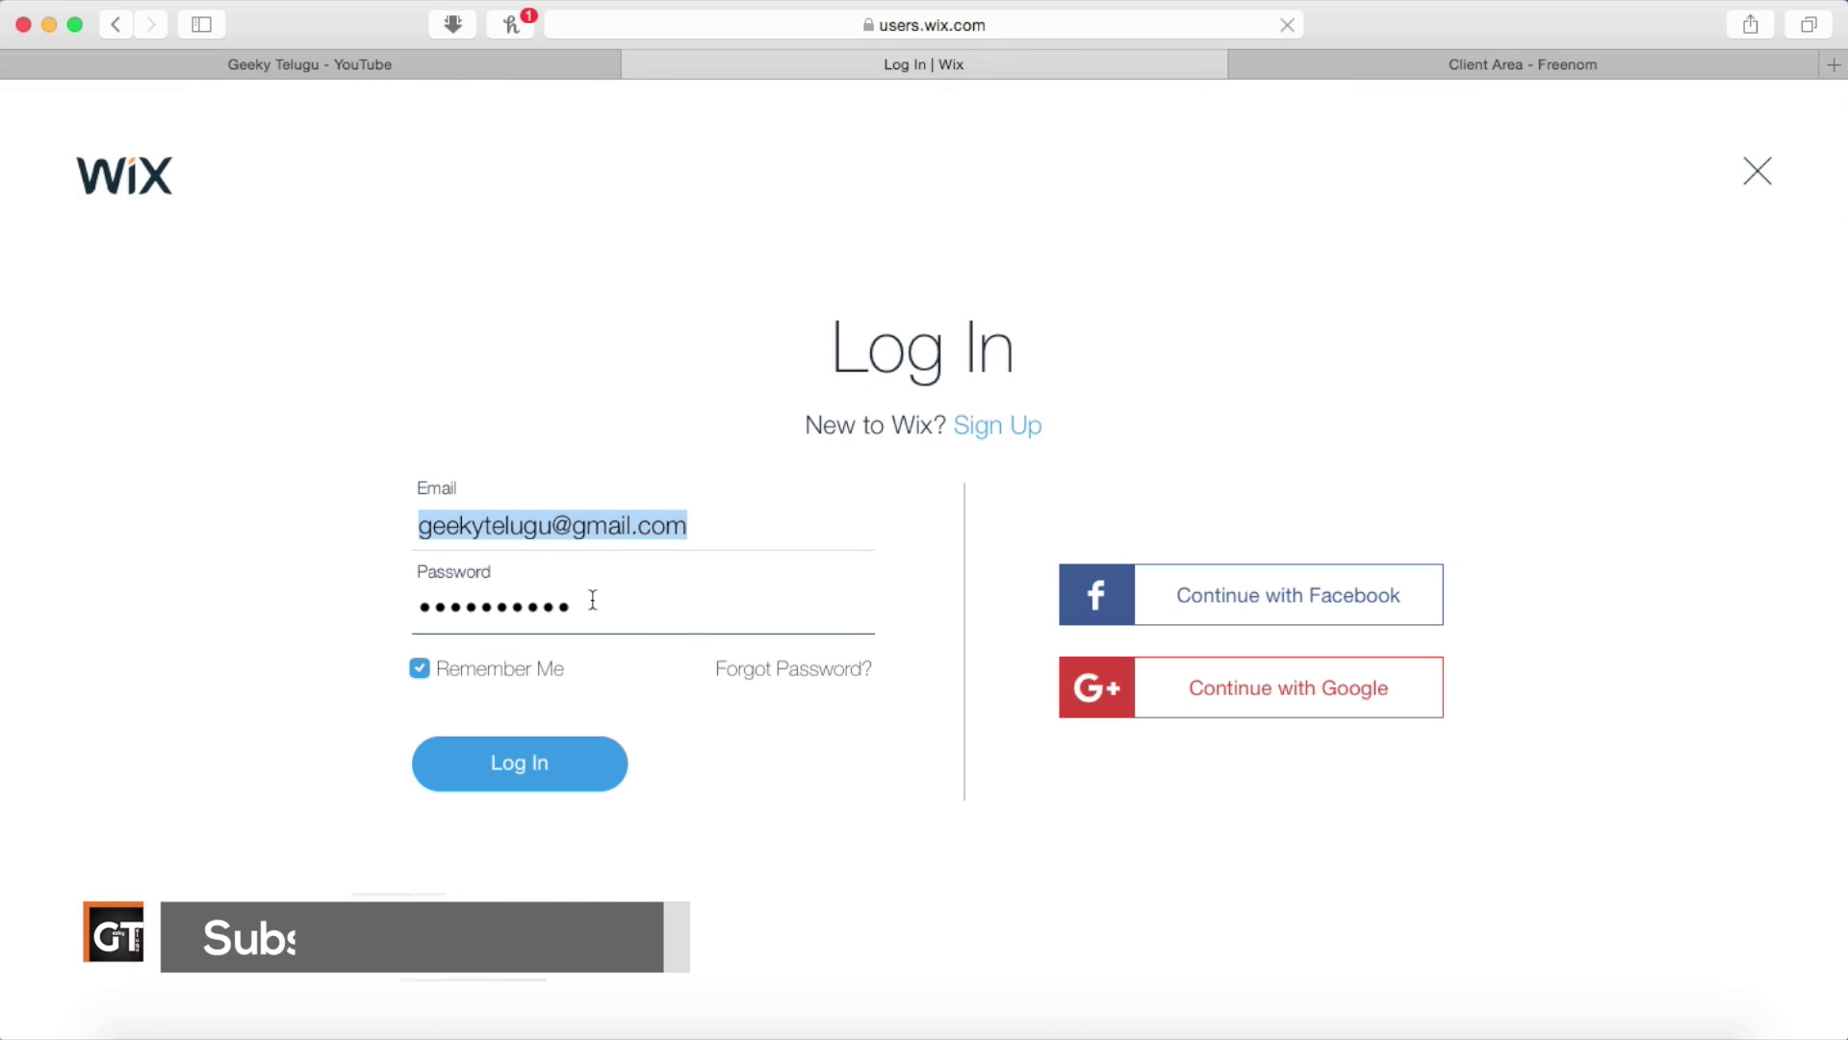
left_click(549, 768)
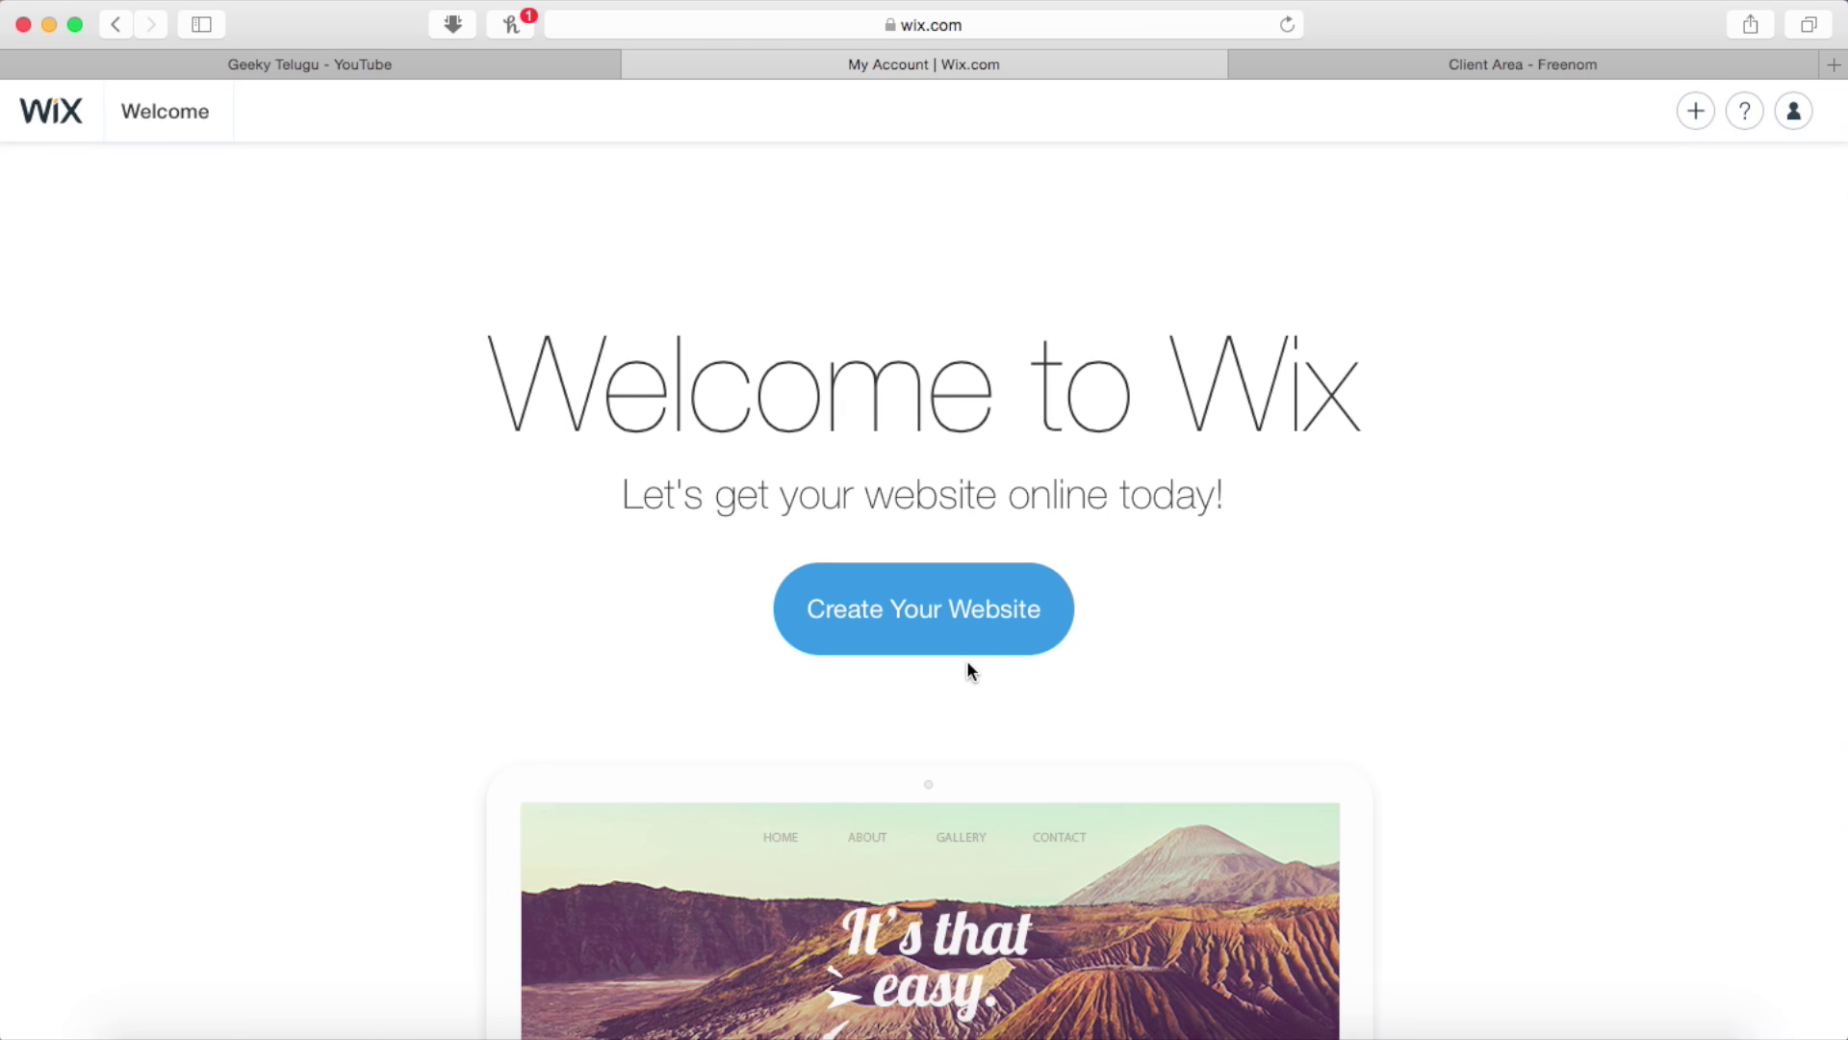
Step: Start creating a new website and pick the kind of website to build
left_click(938, 608)
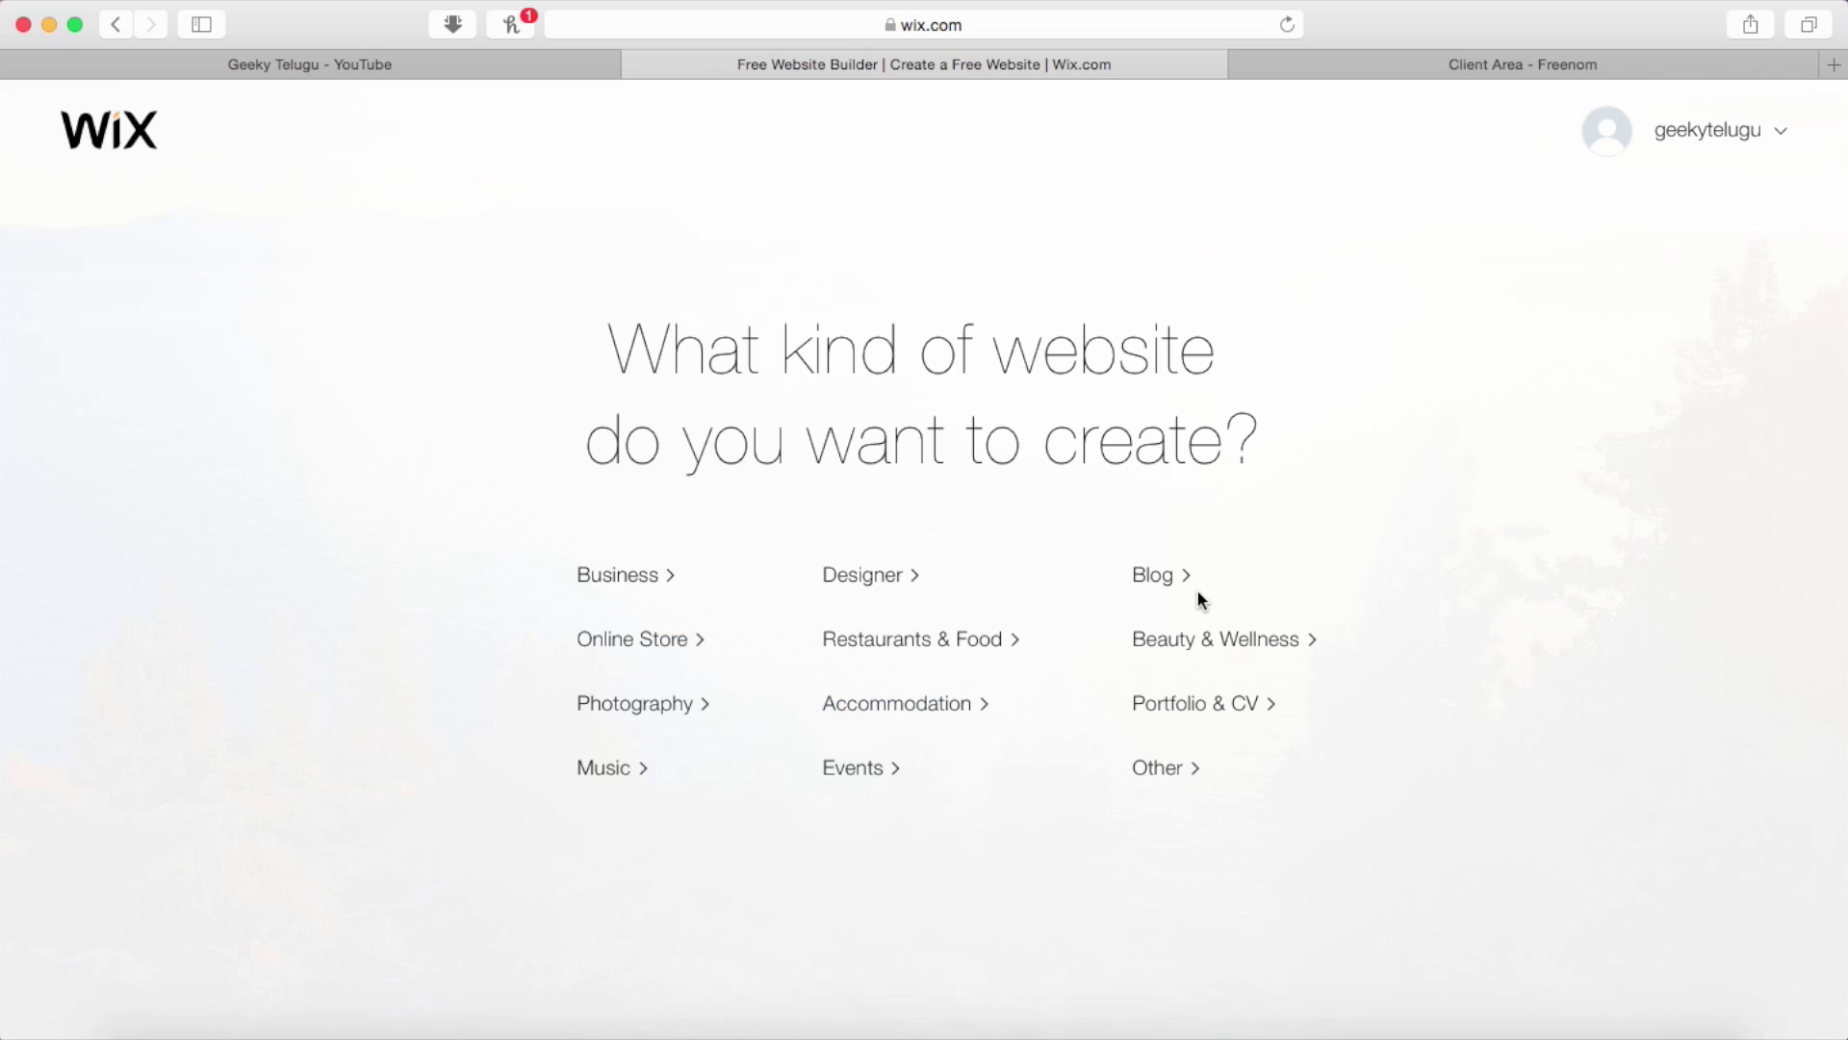
left_click(1165, 762)
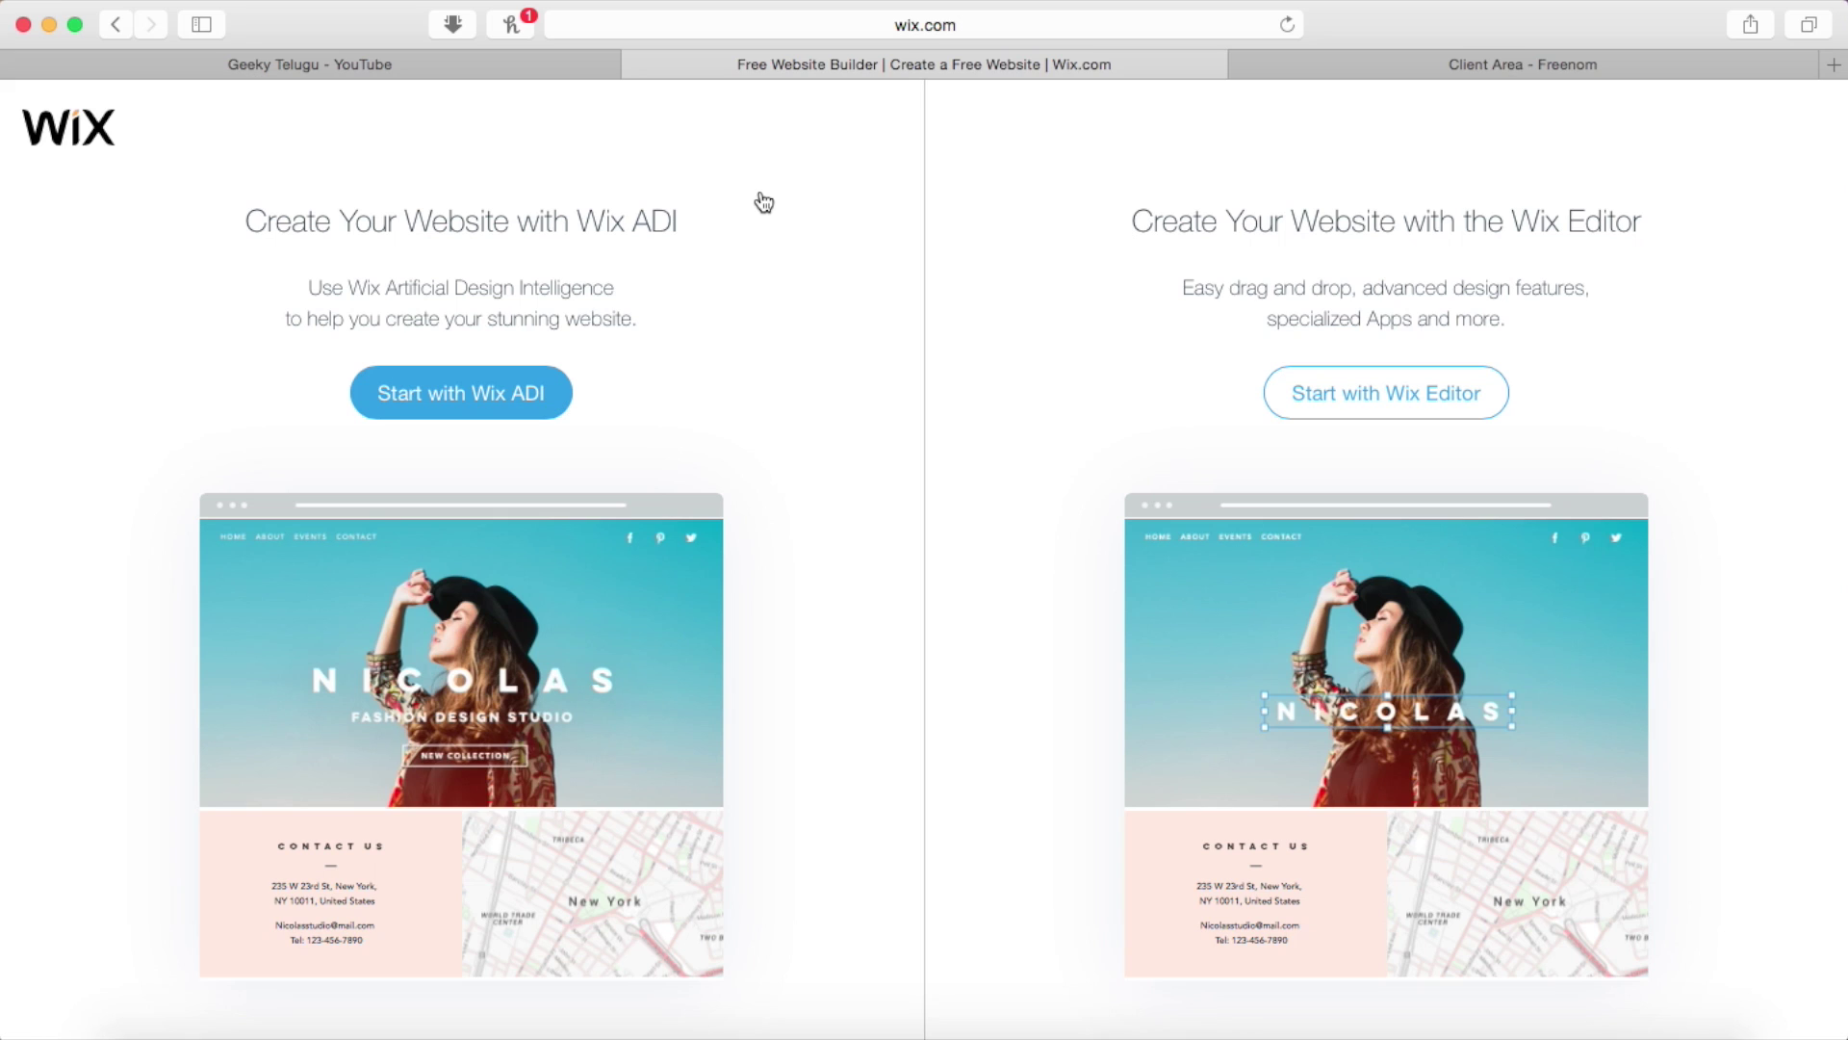
Step: Choose Wix ADI and set the site type to Technology Blog, with no extra features
left_click(464, 397)
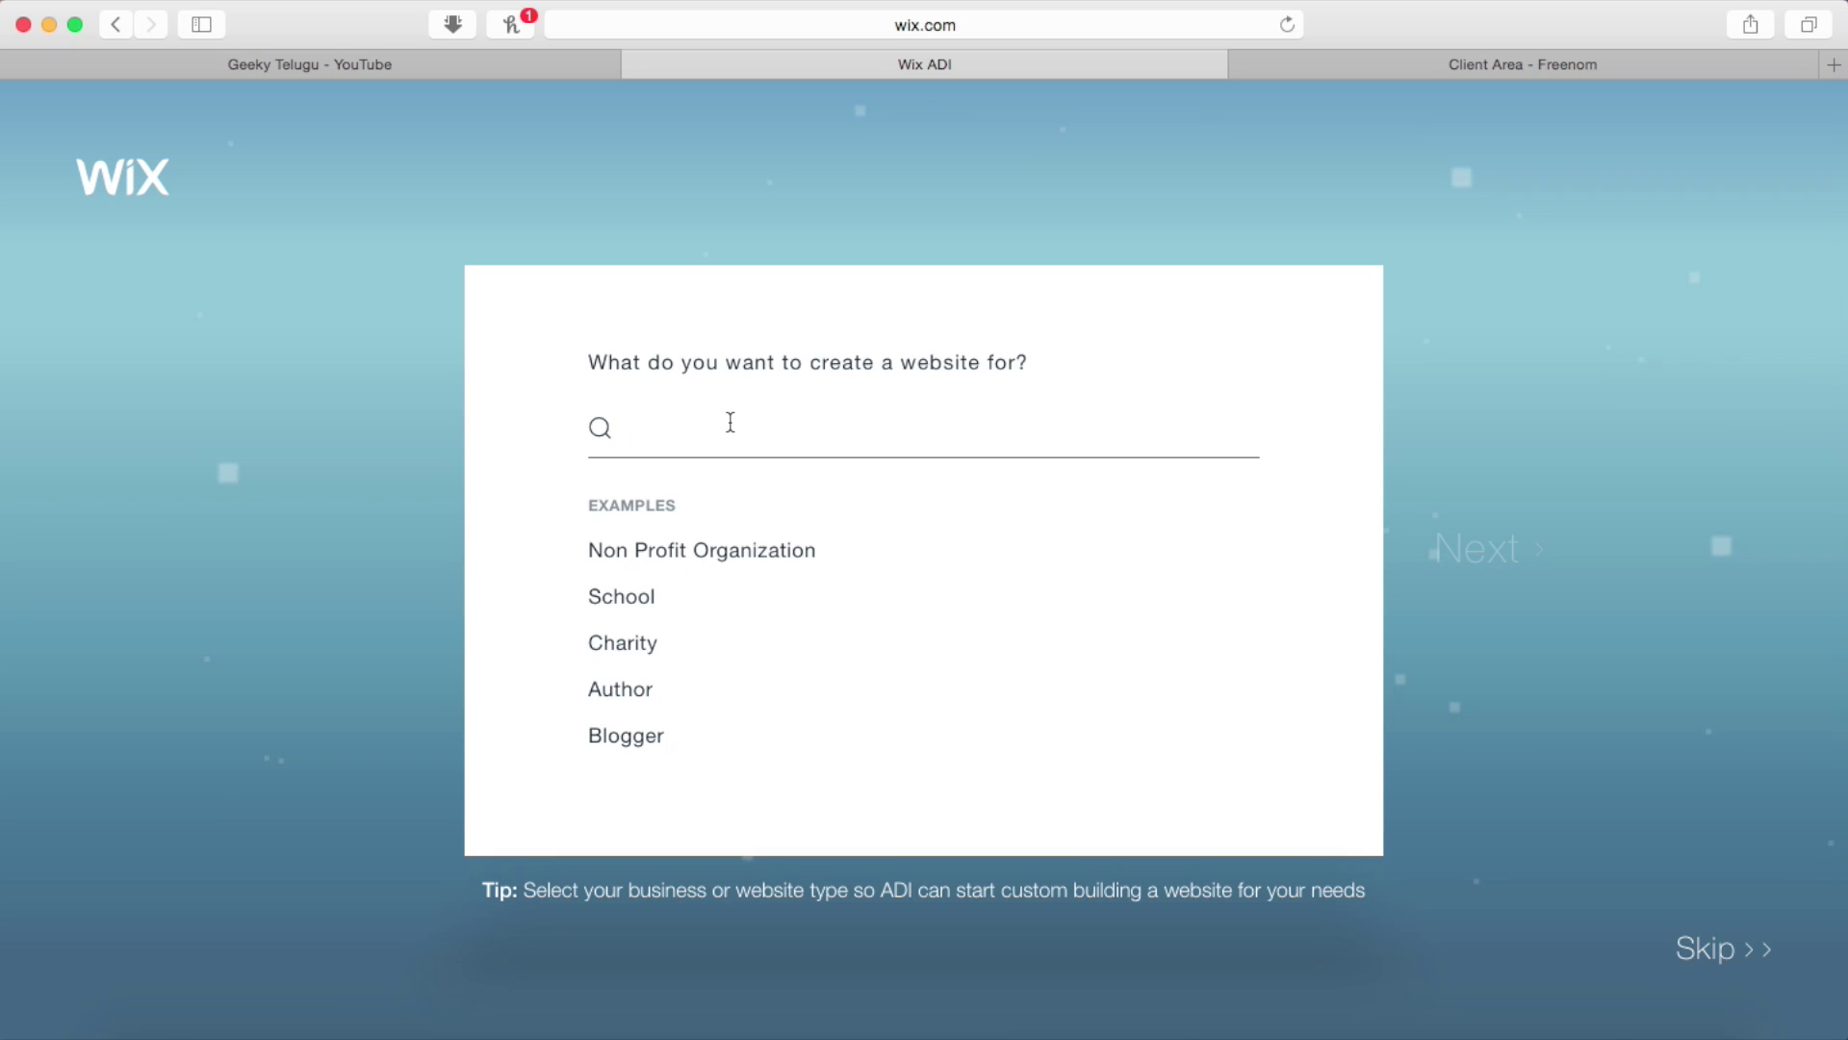
type("tech")
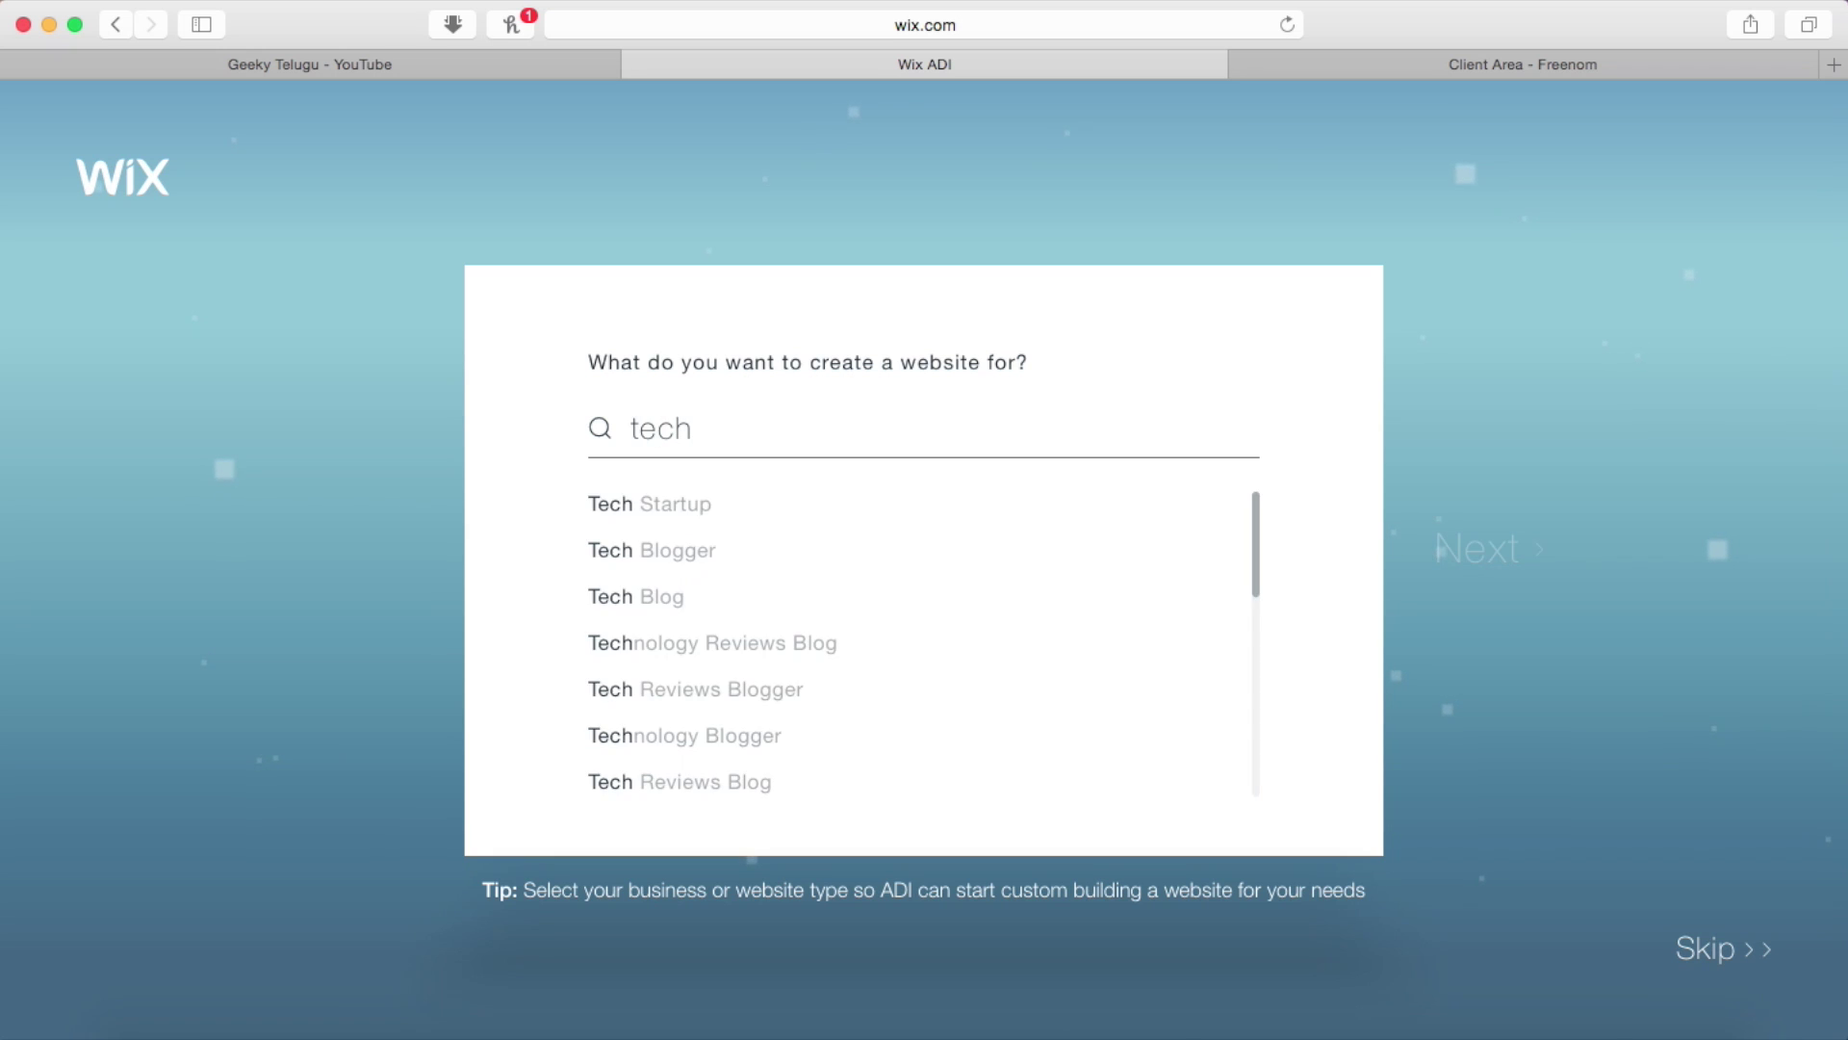
type("n")
left_click(842, 615)
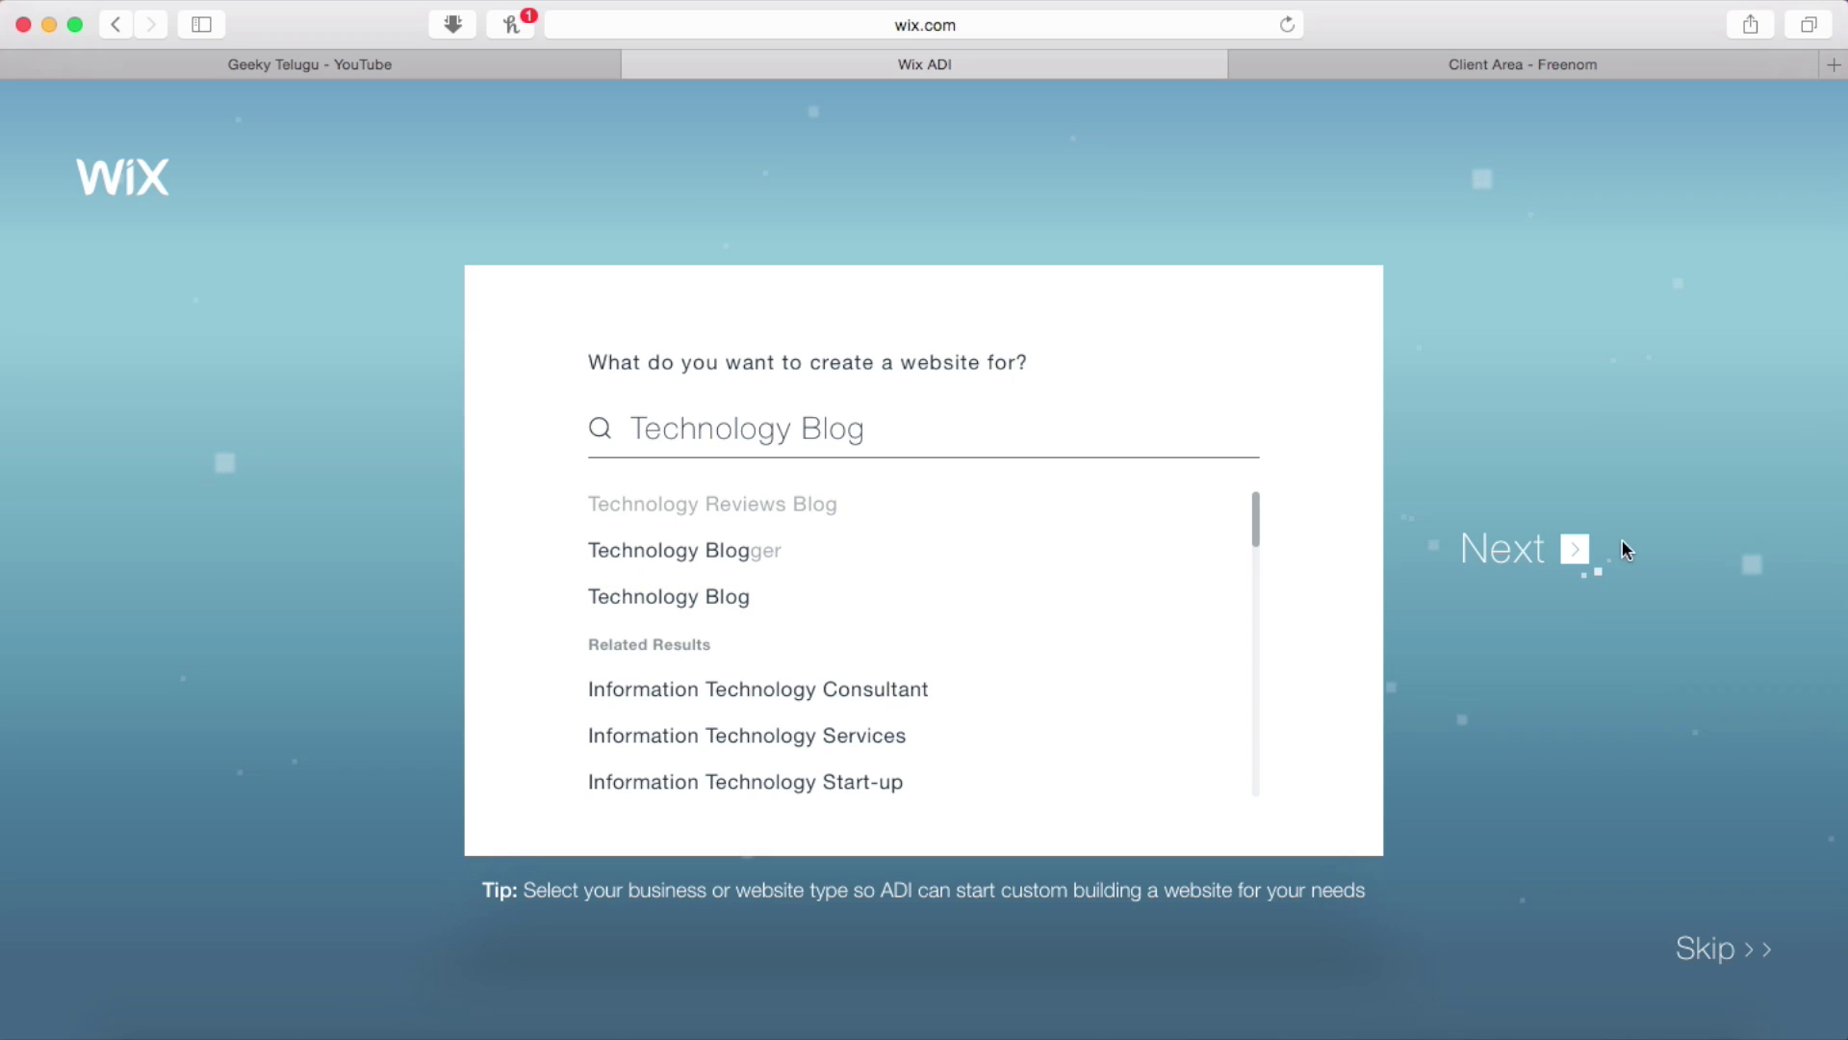
left_click(1577, 549)
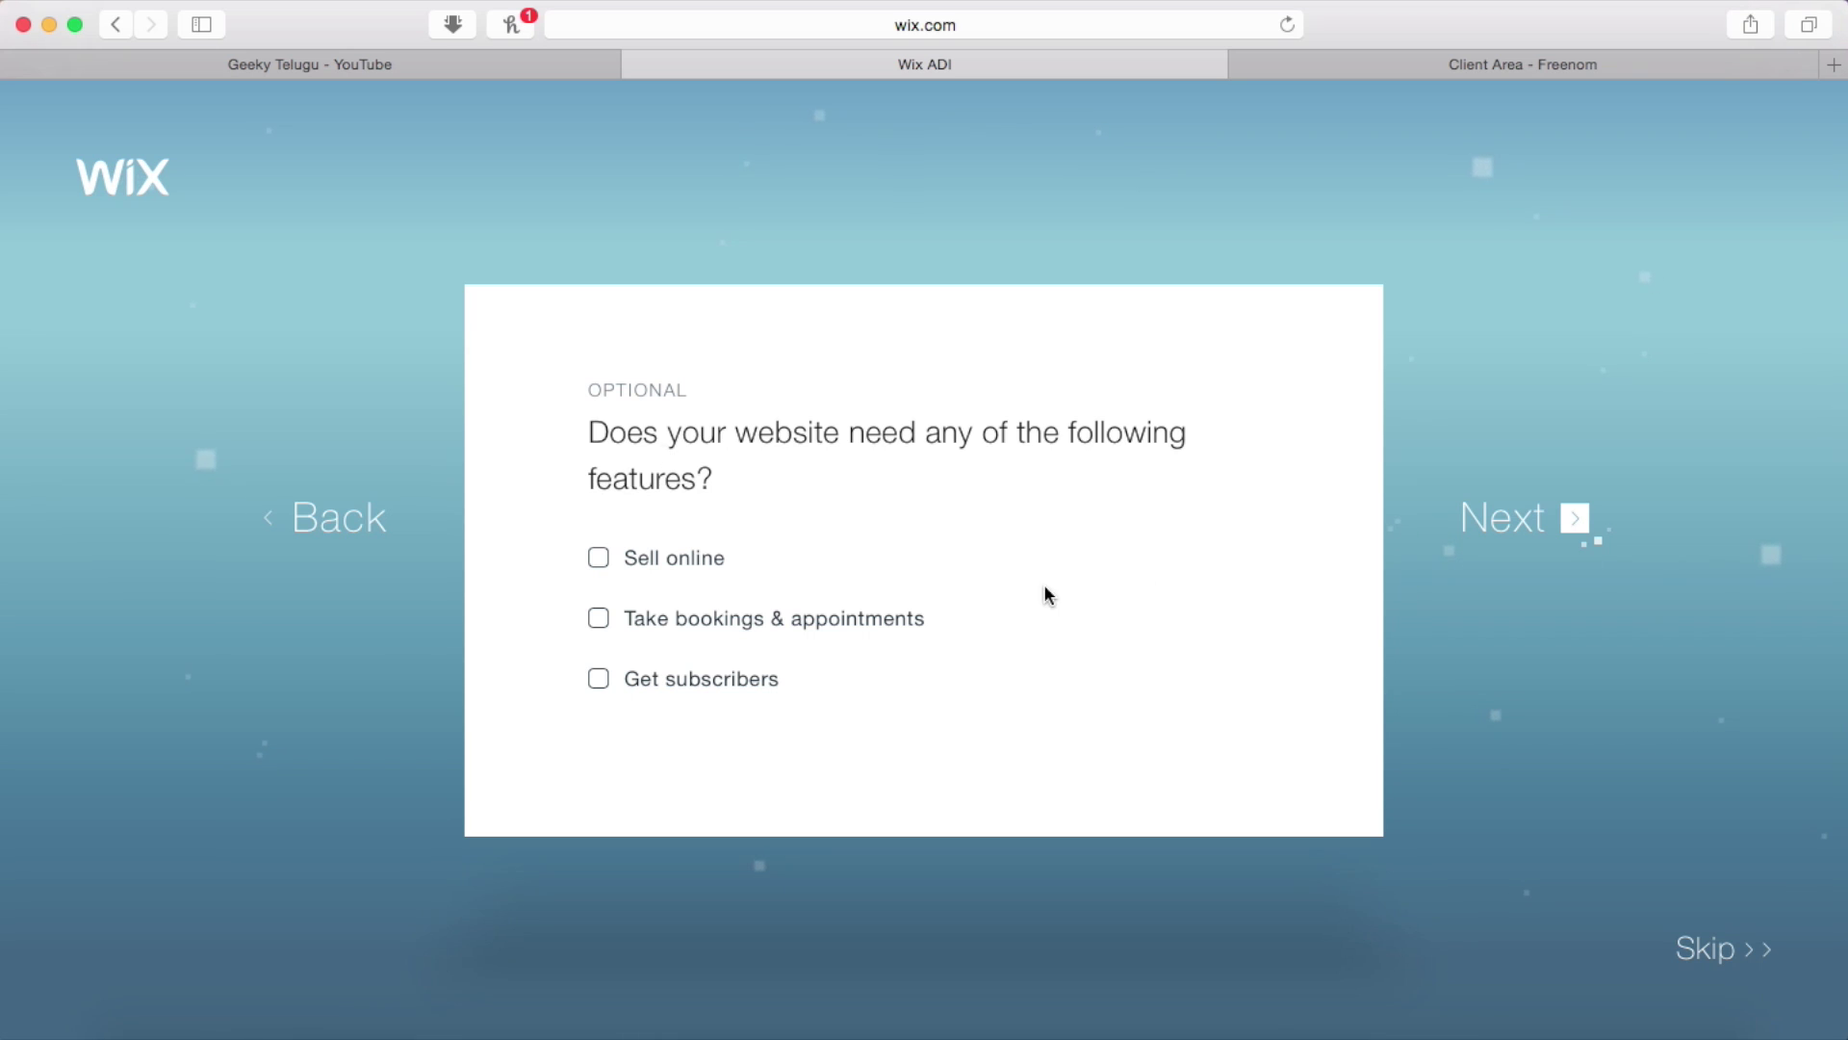
left_click(1506, 520)
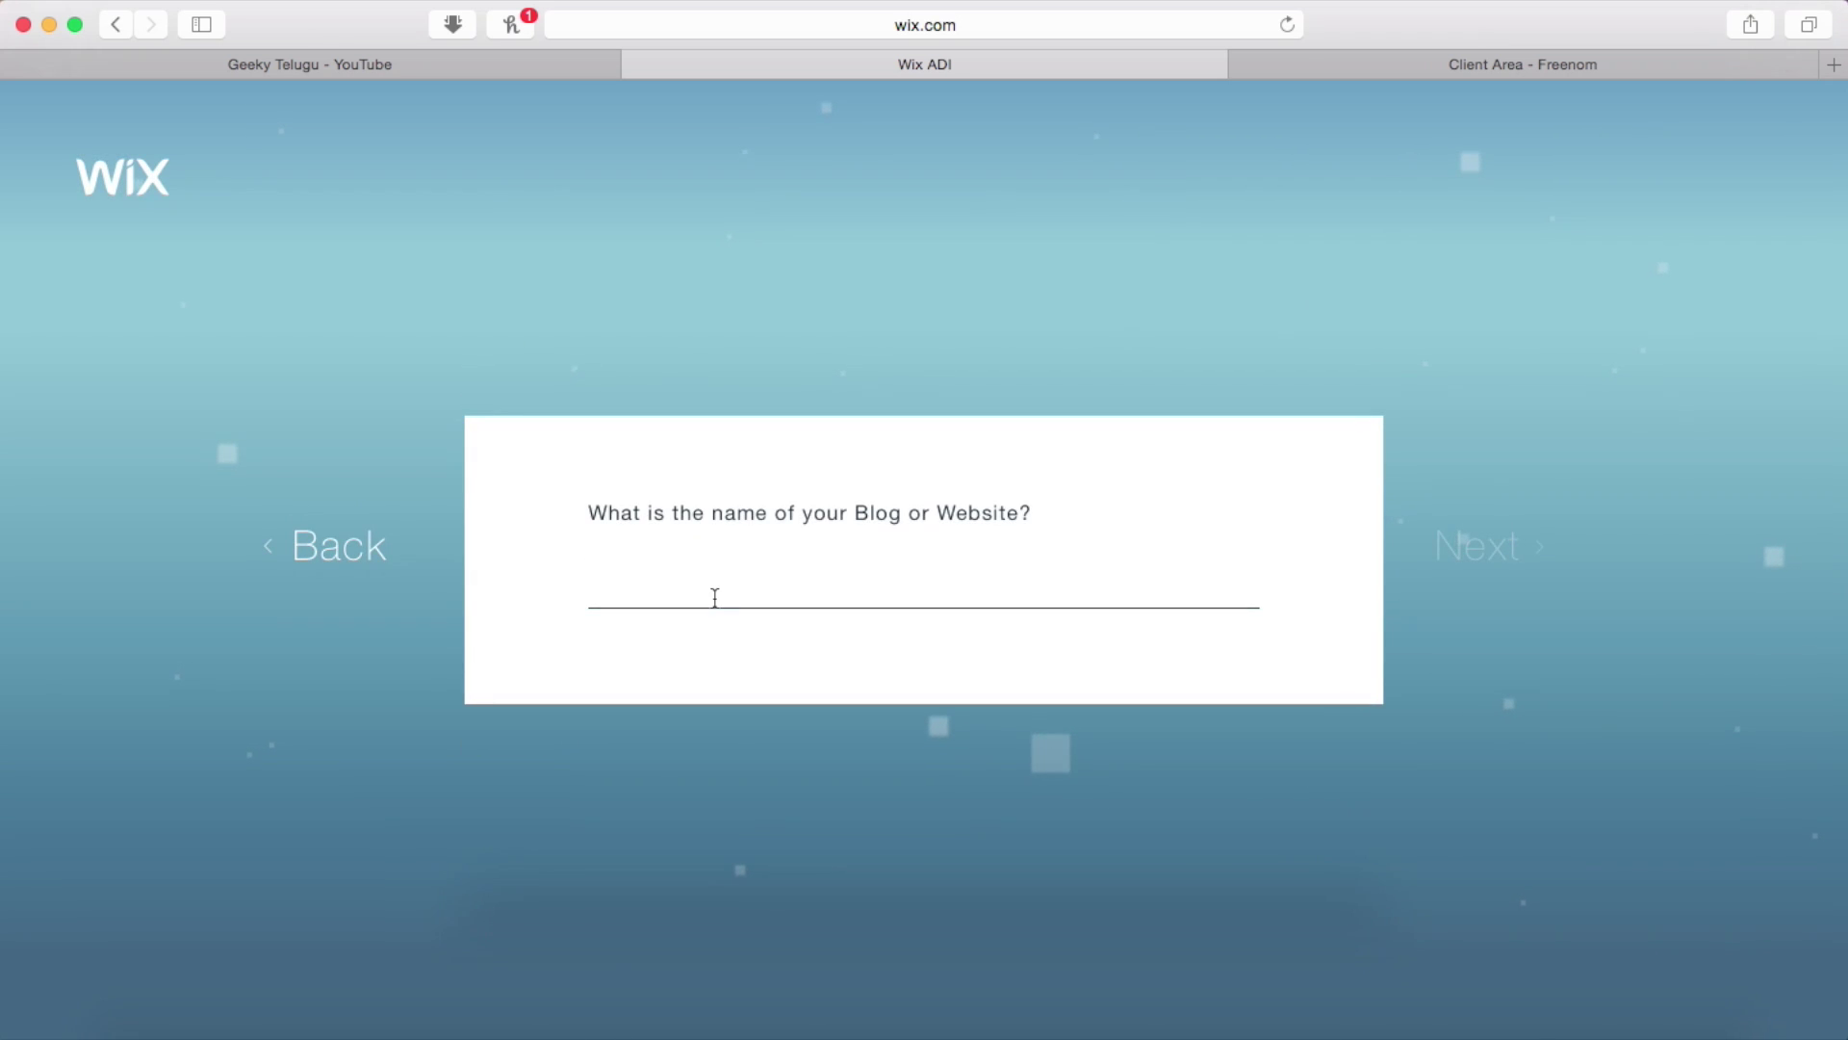
Step: Name the site GeekyTelugu, skip the business address, and accept the site info
type("G")
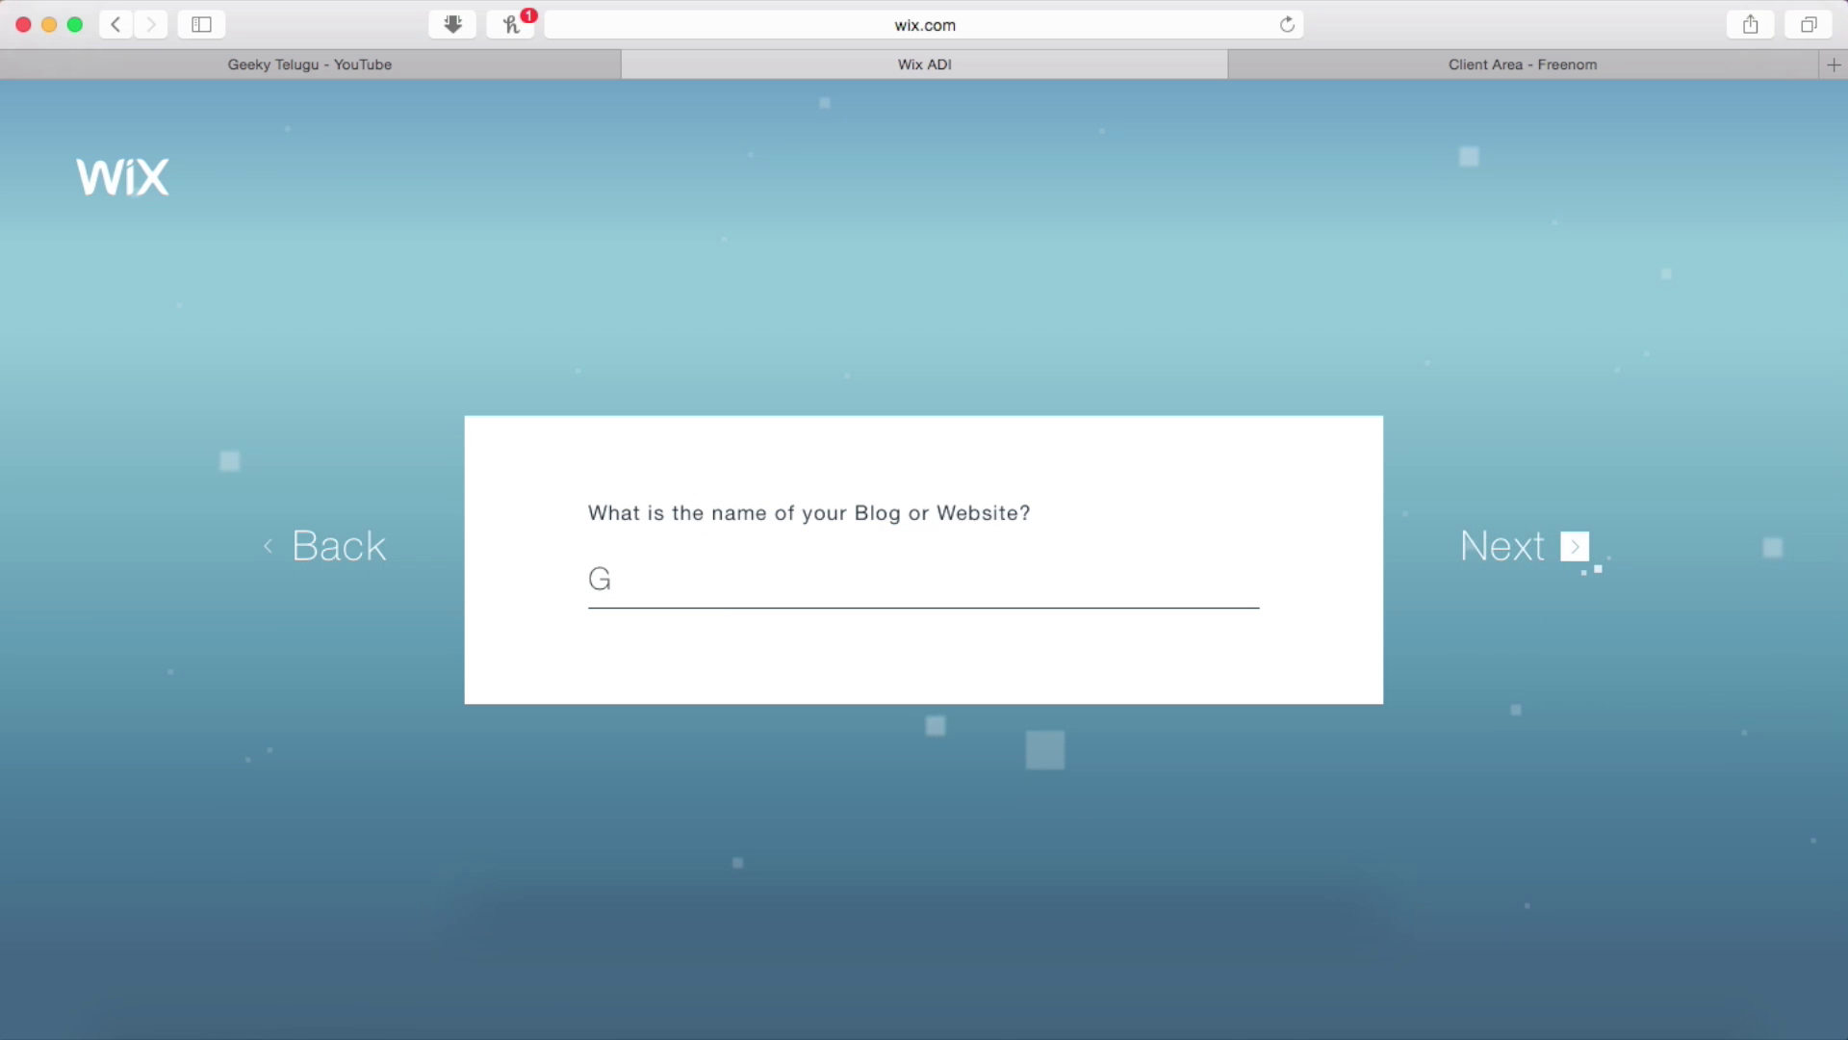
type("eeky")
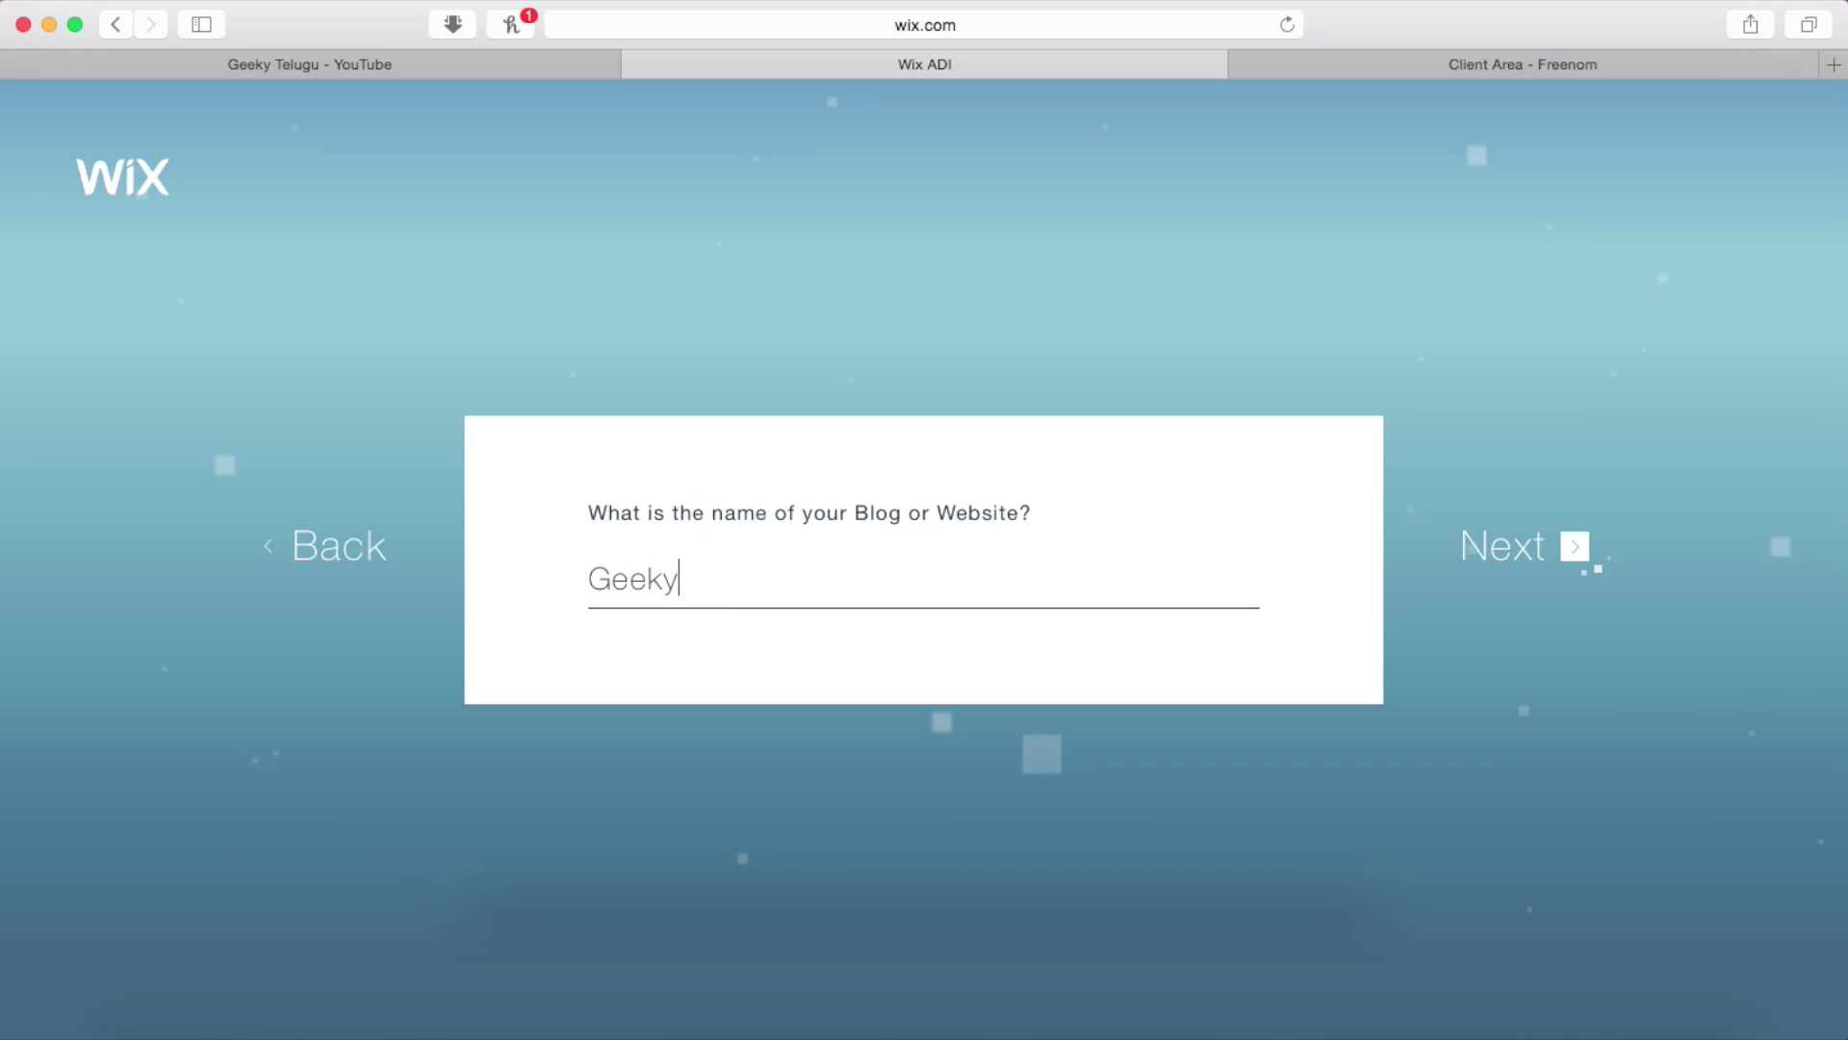
type("Telugu")
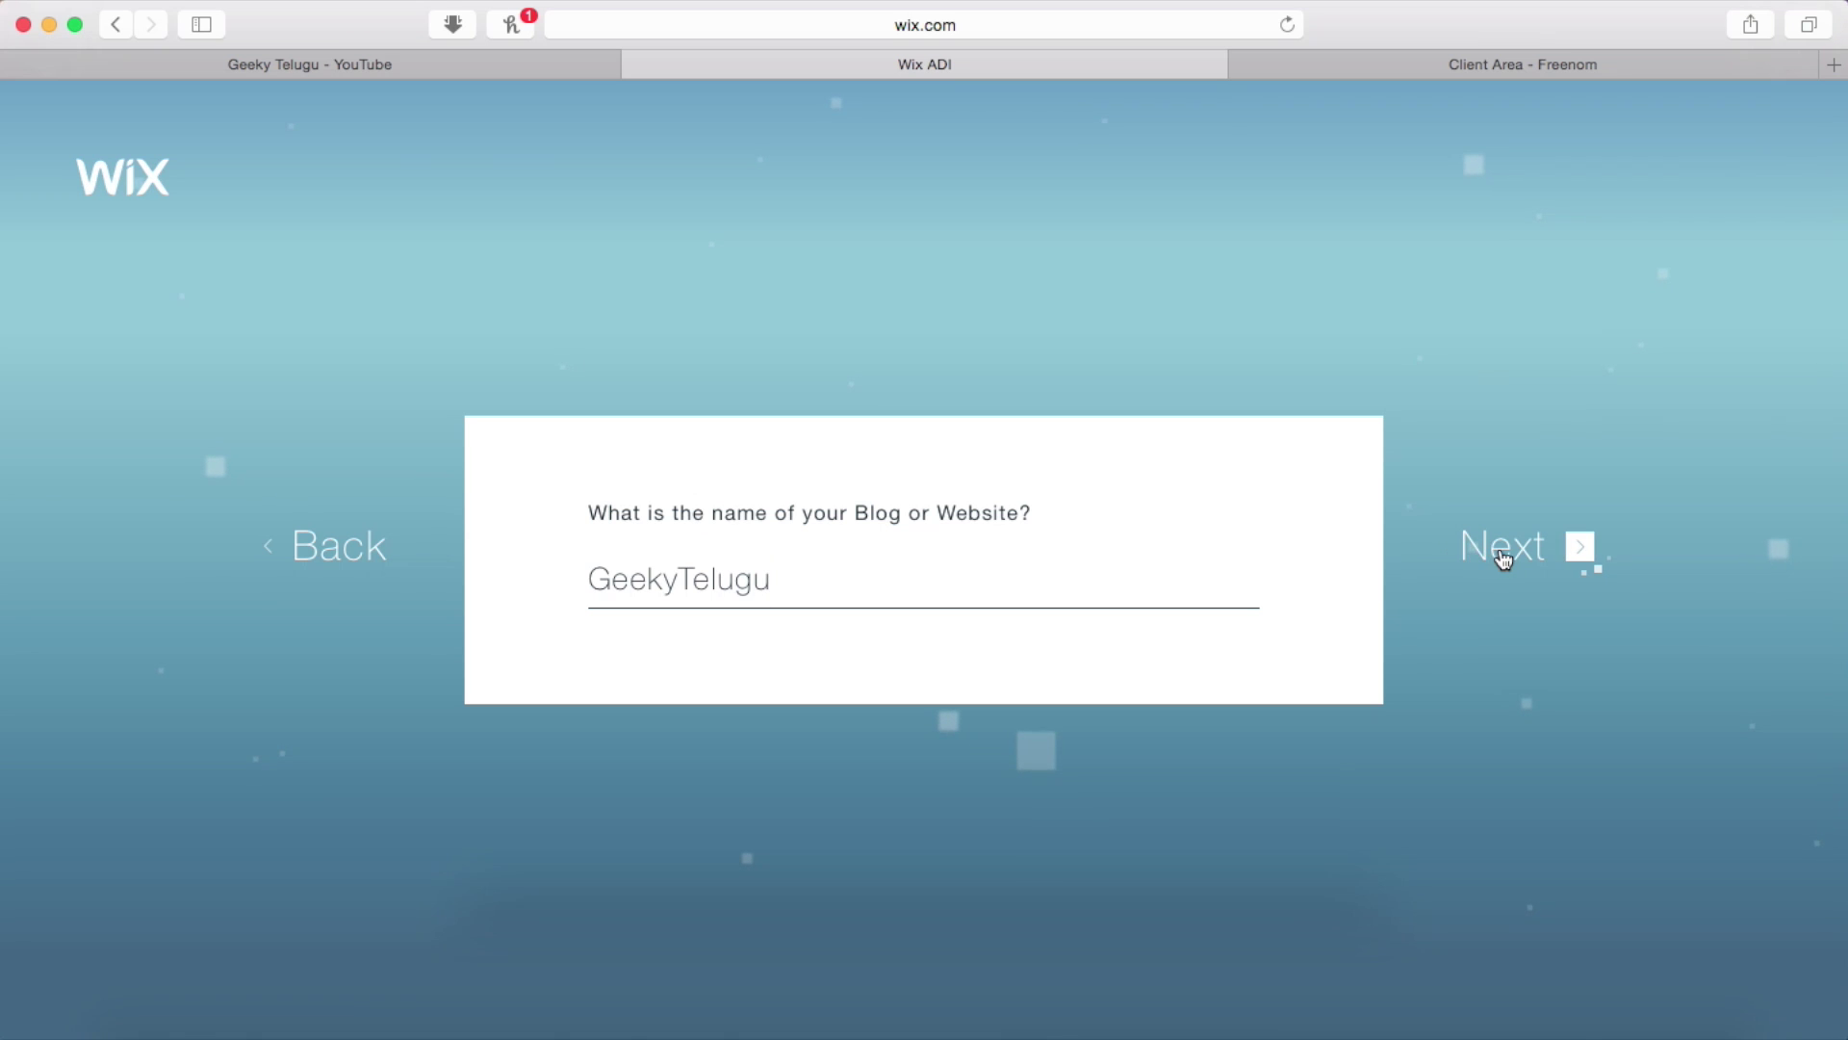
left_click(1502, 556)
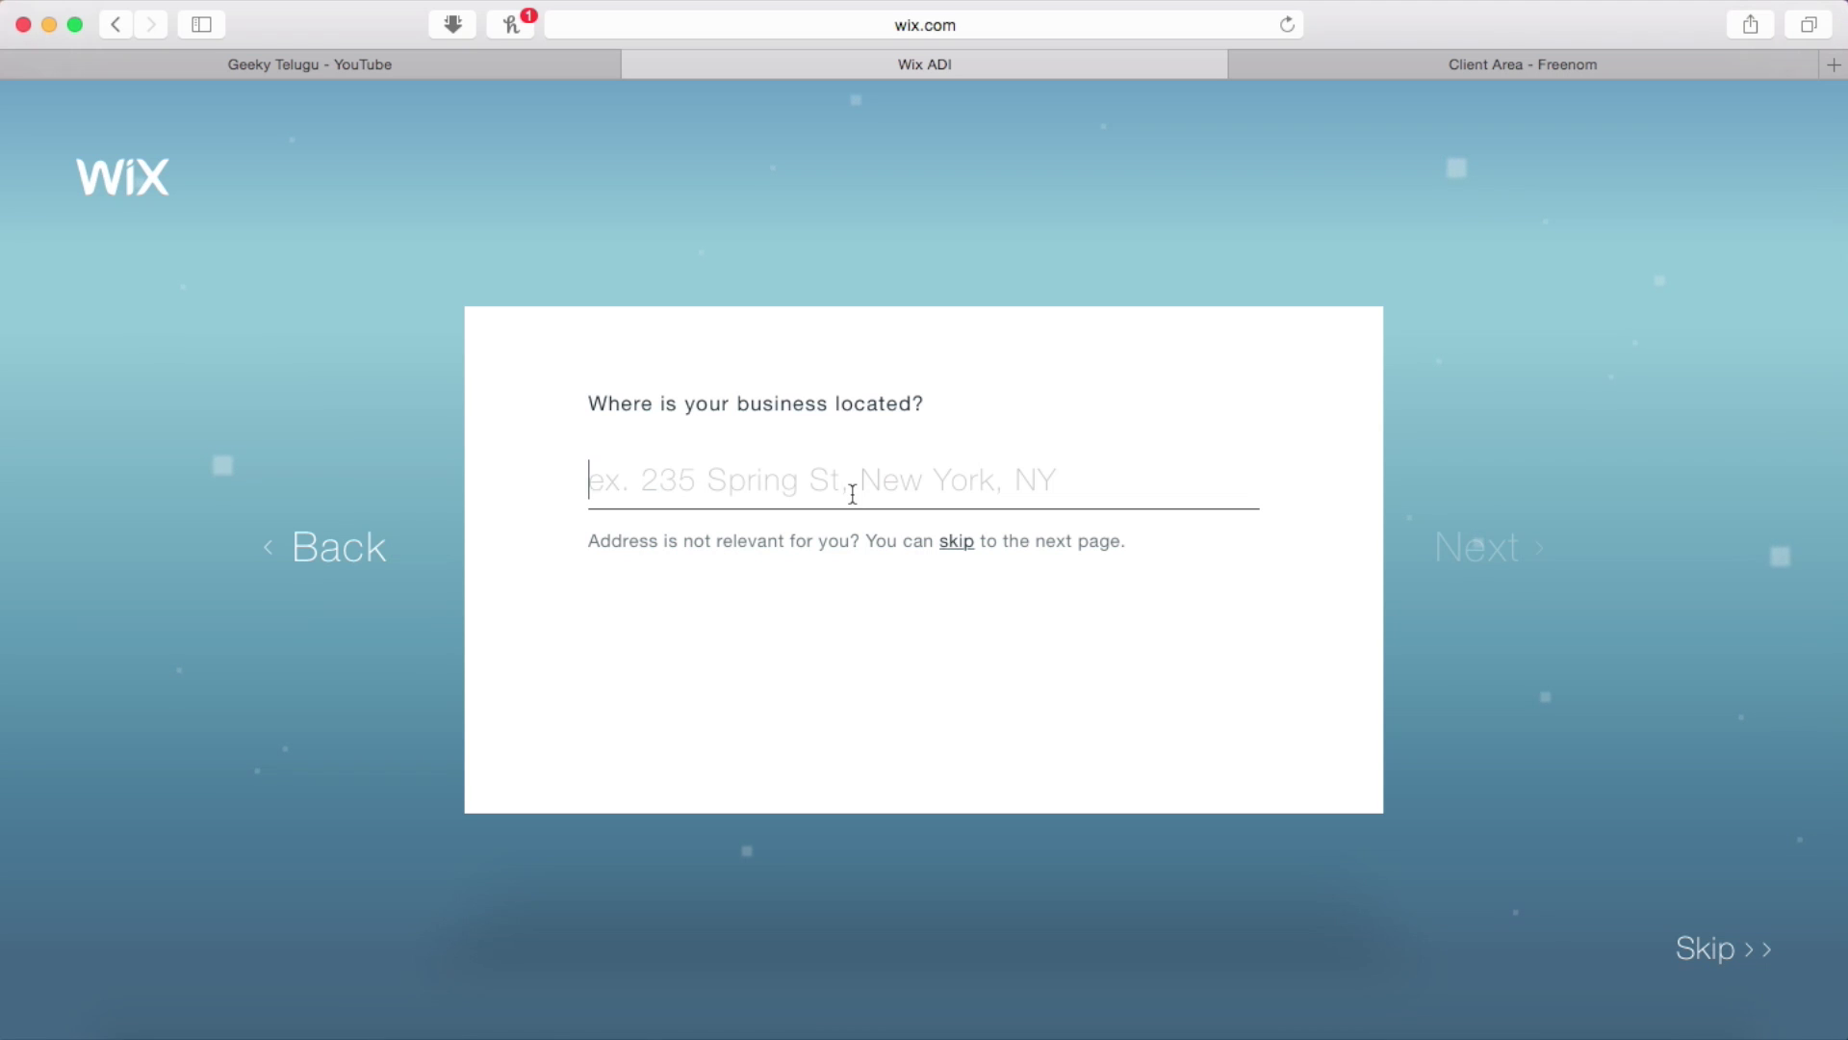
left_click(954, 543)
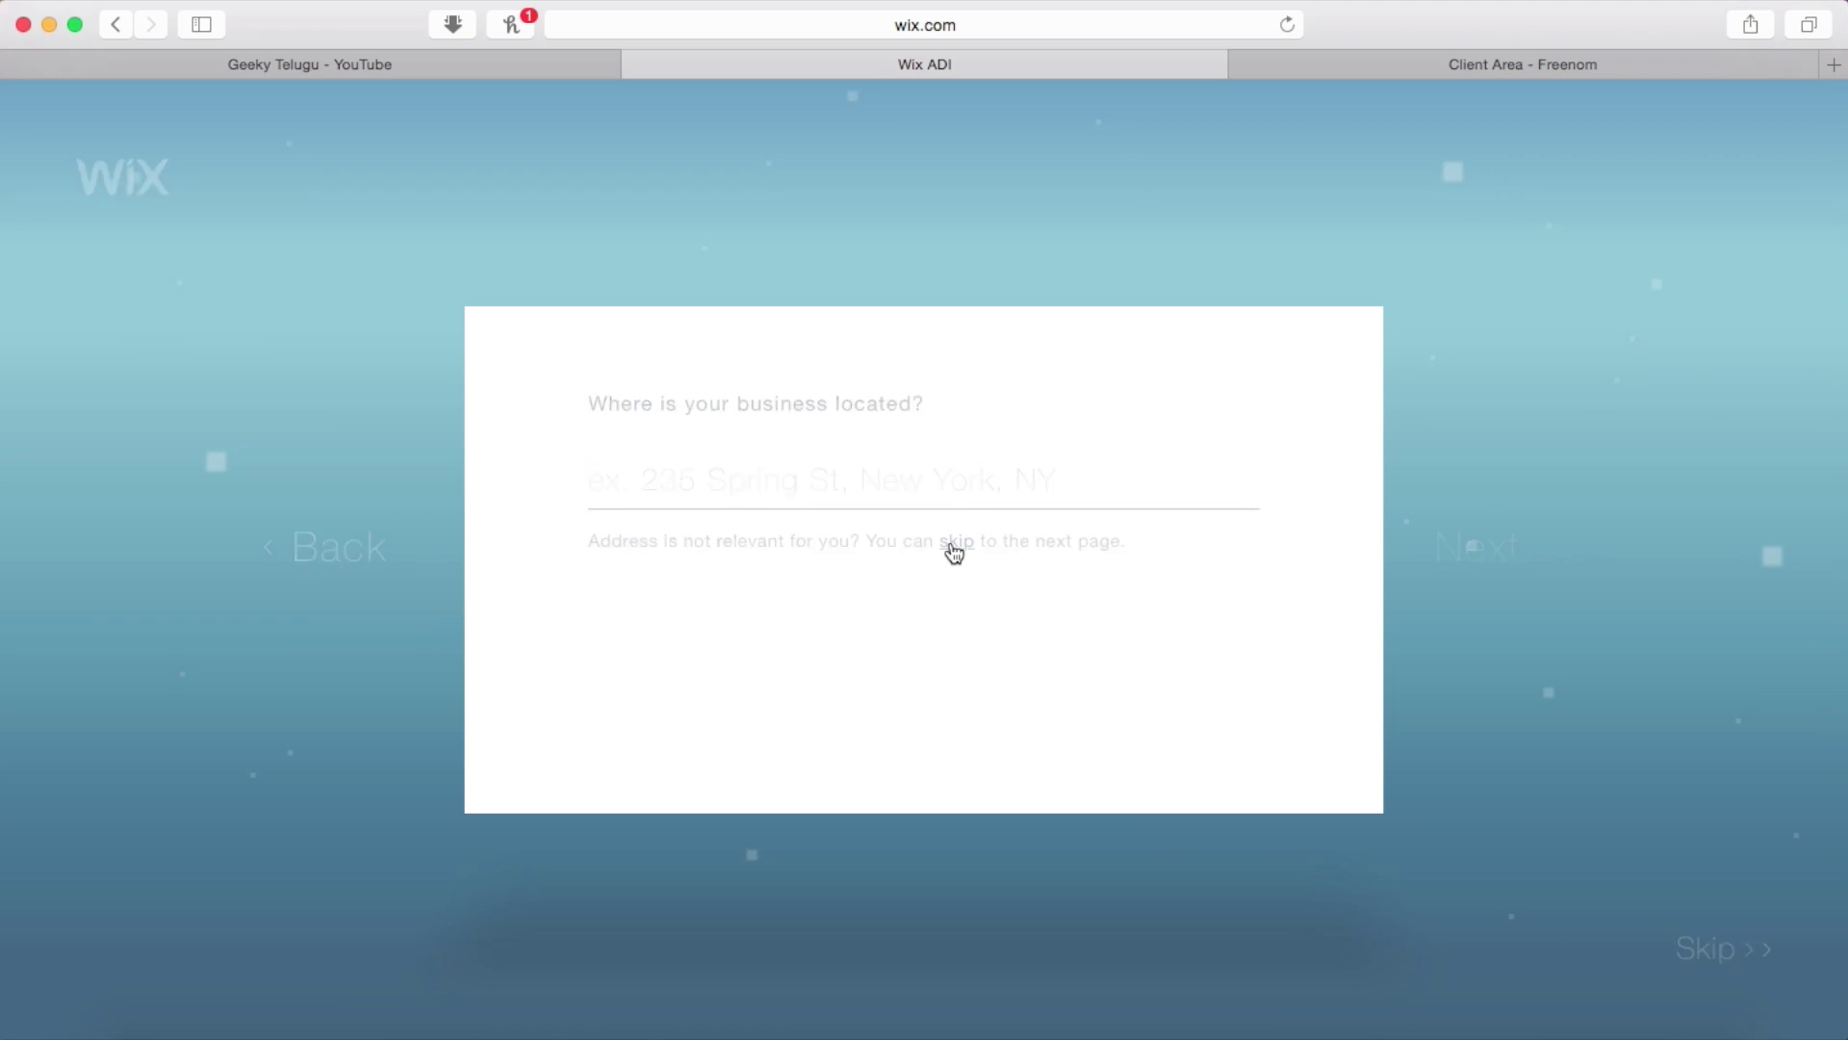
scroll(847, 611, "down", 2)
scroll(843, 616, "up", 2)
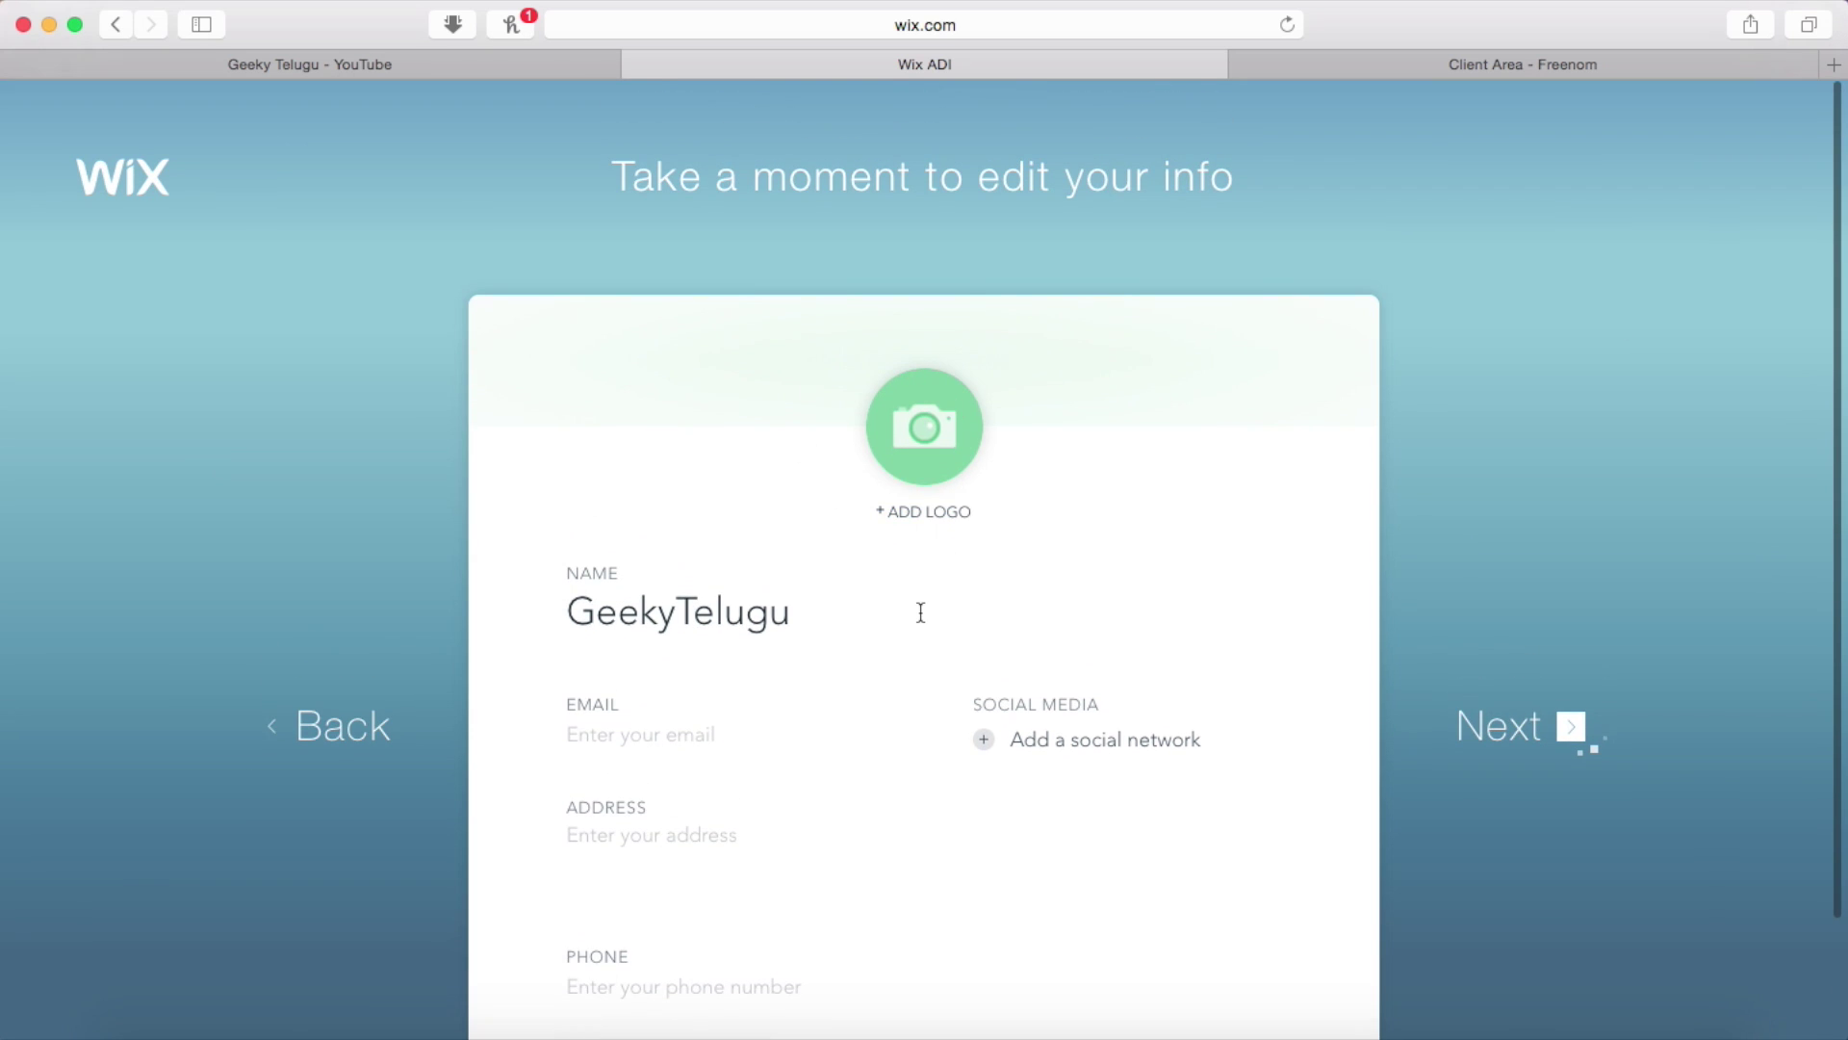
scroll(917, 725, "down", 4)
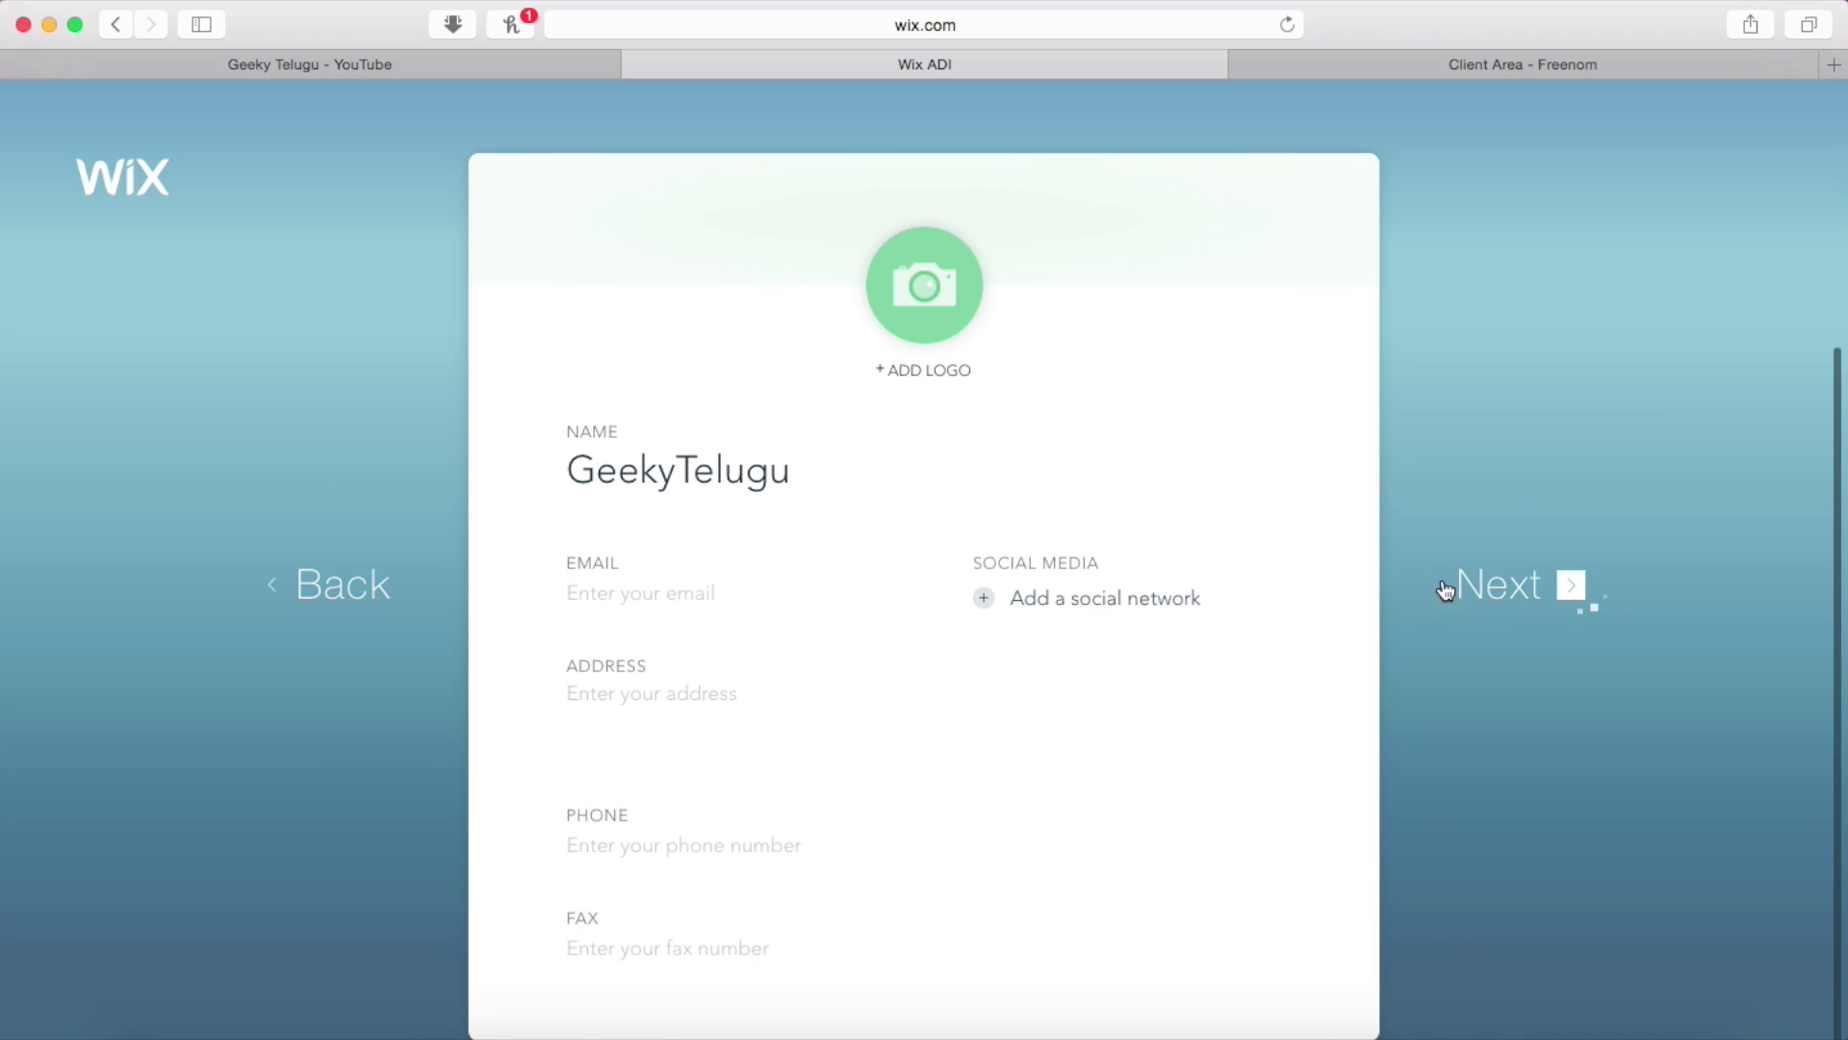
left_click(1562, 586)
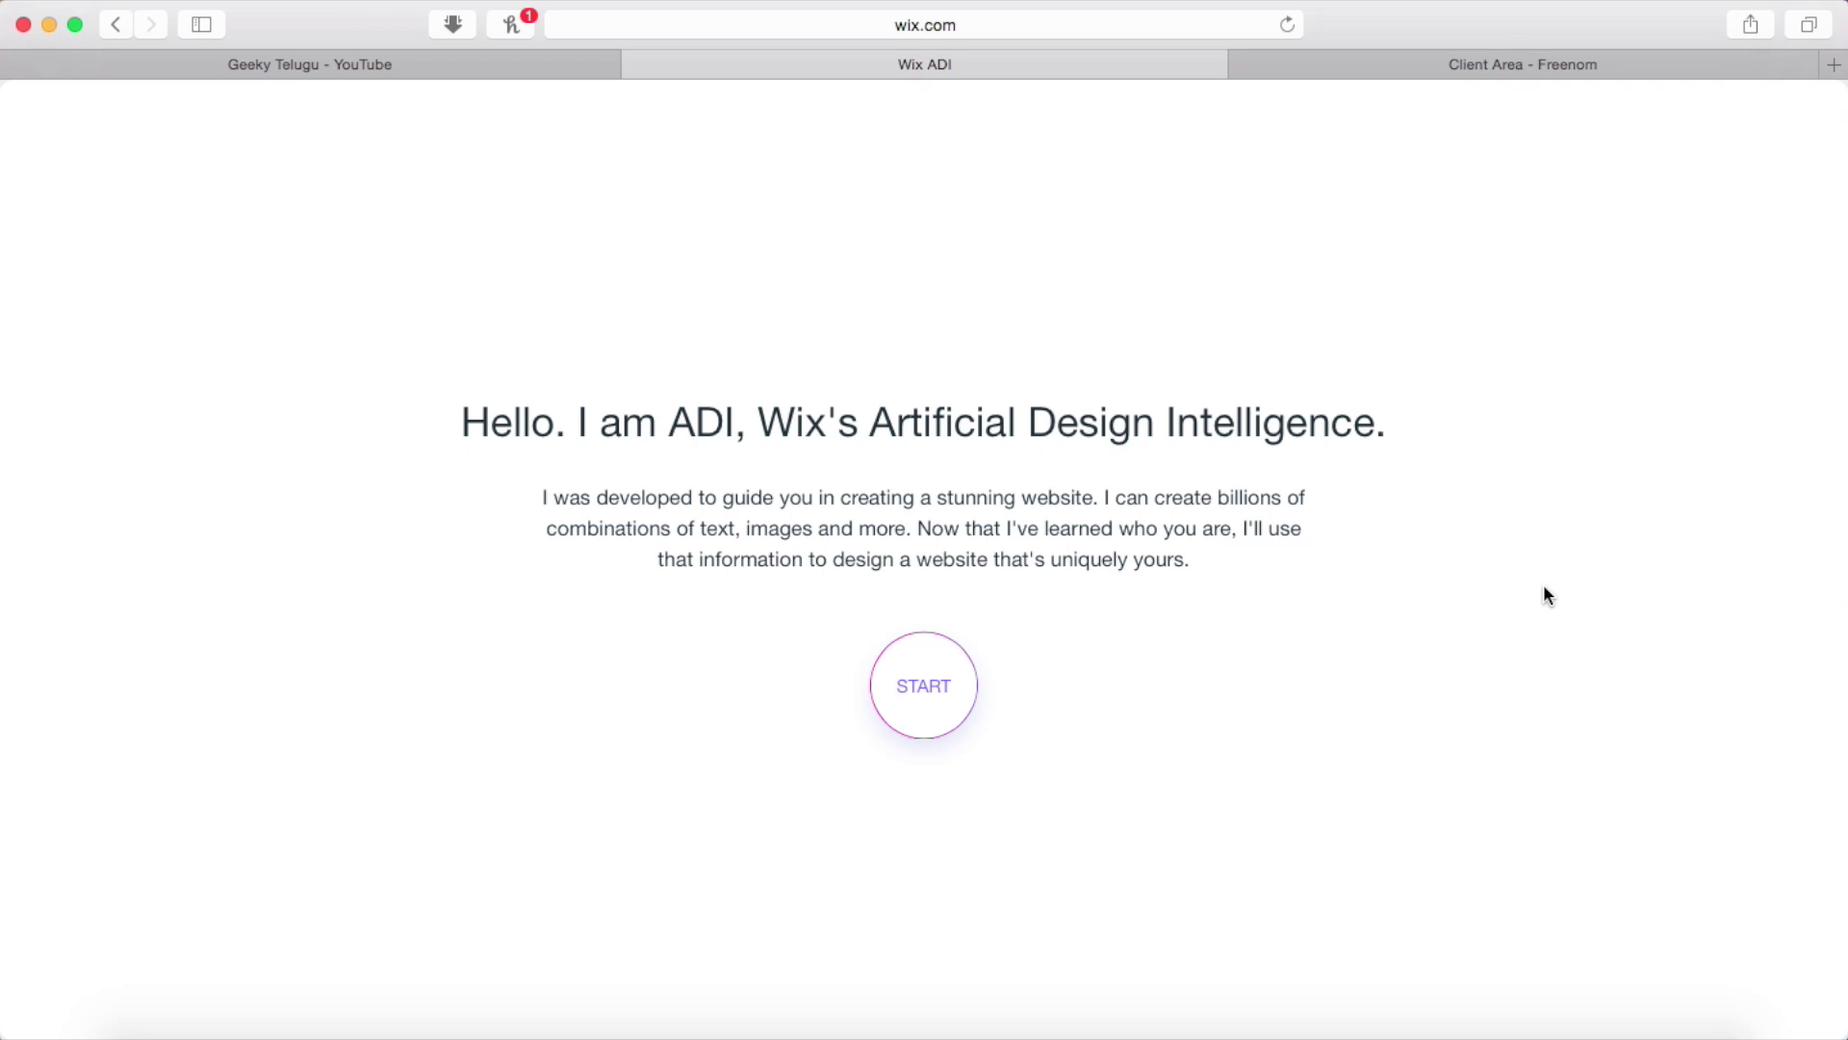
Step: Pick the BLACK ICE design style and create the homepage
left_click(915, 683)
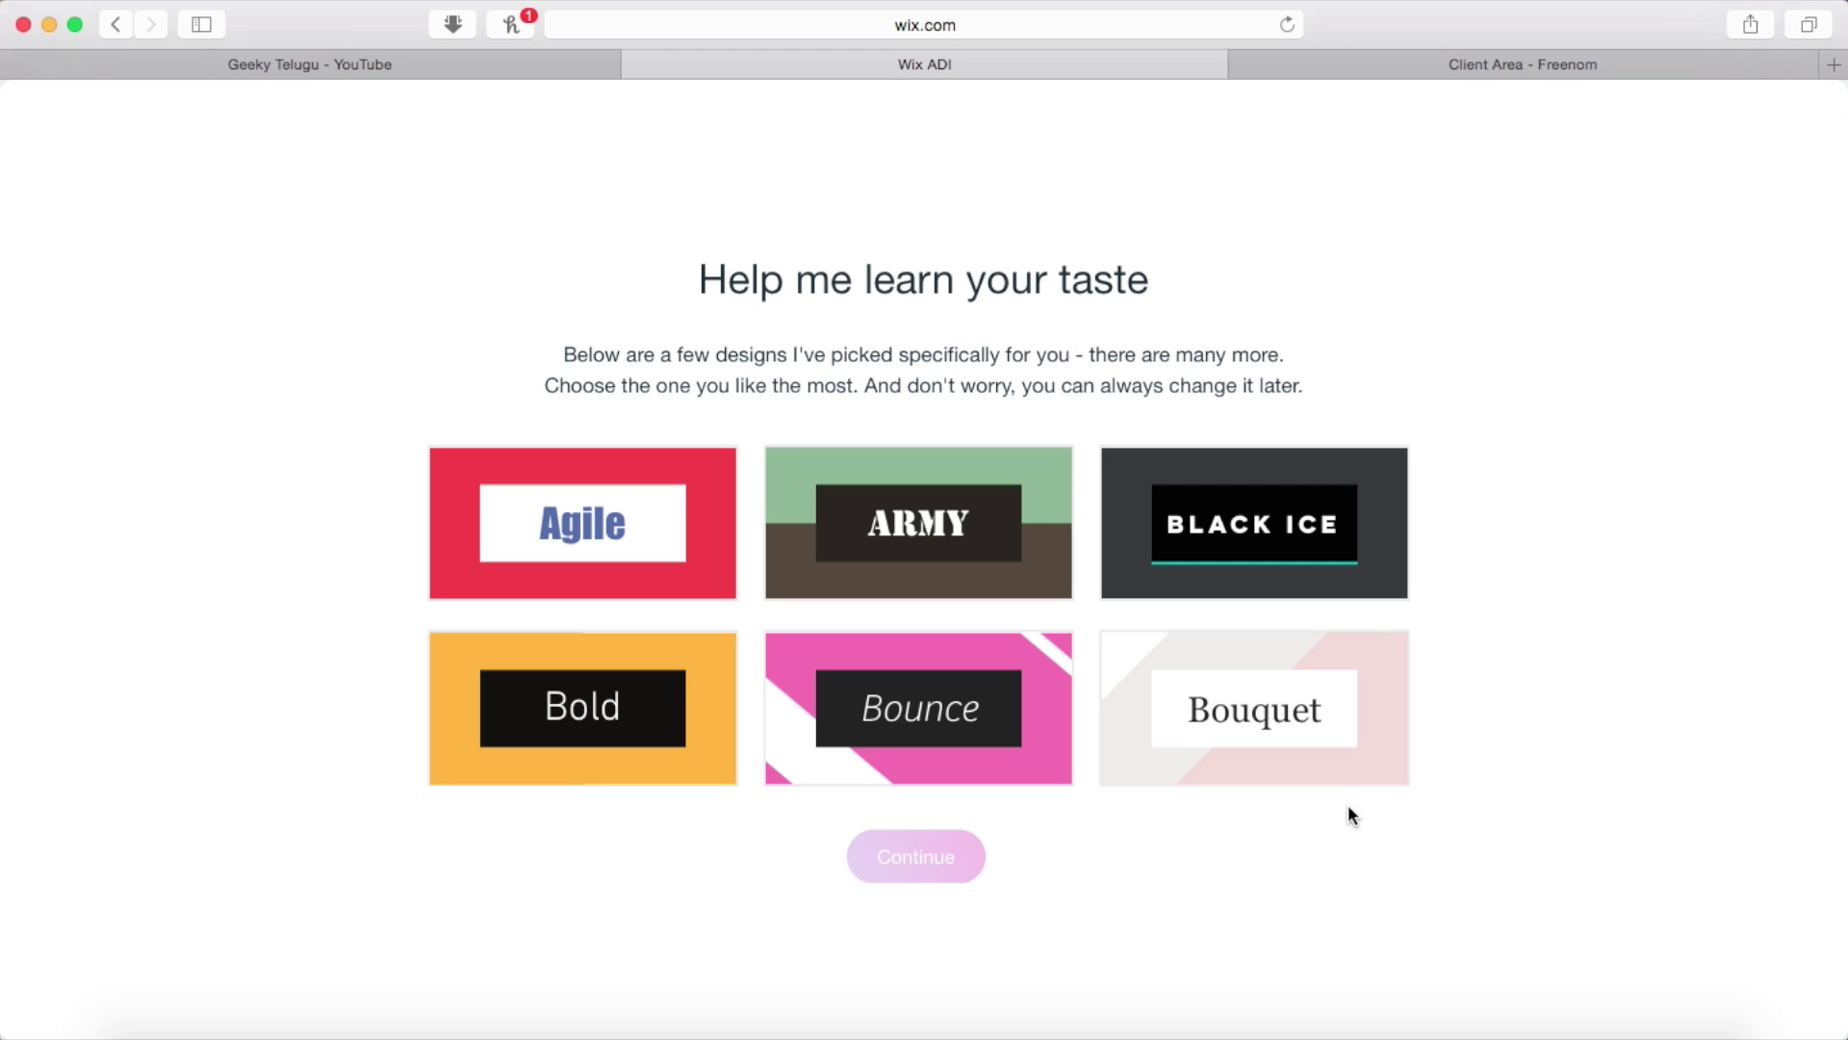
left_click(1291, 532)
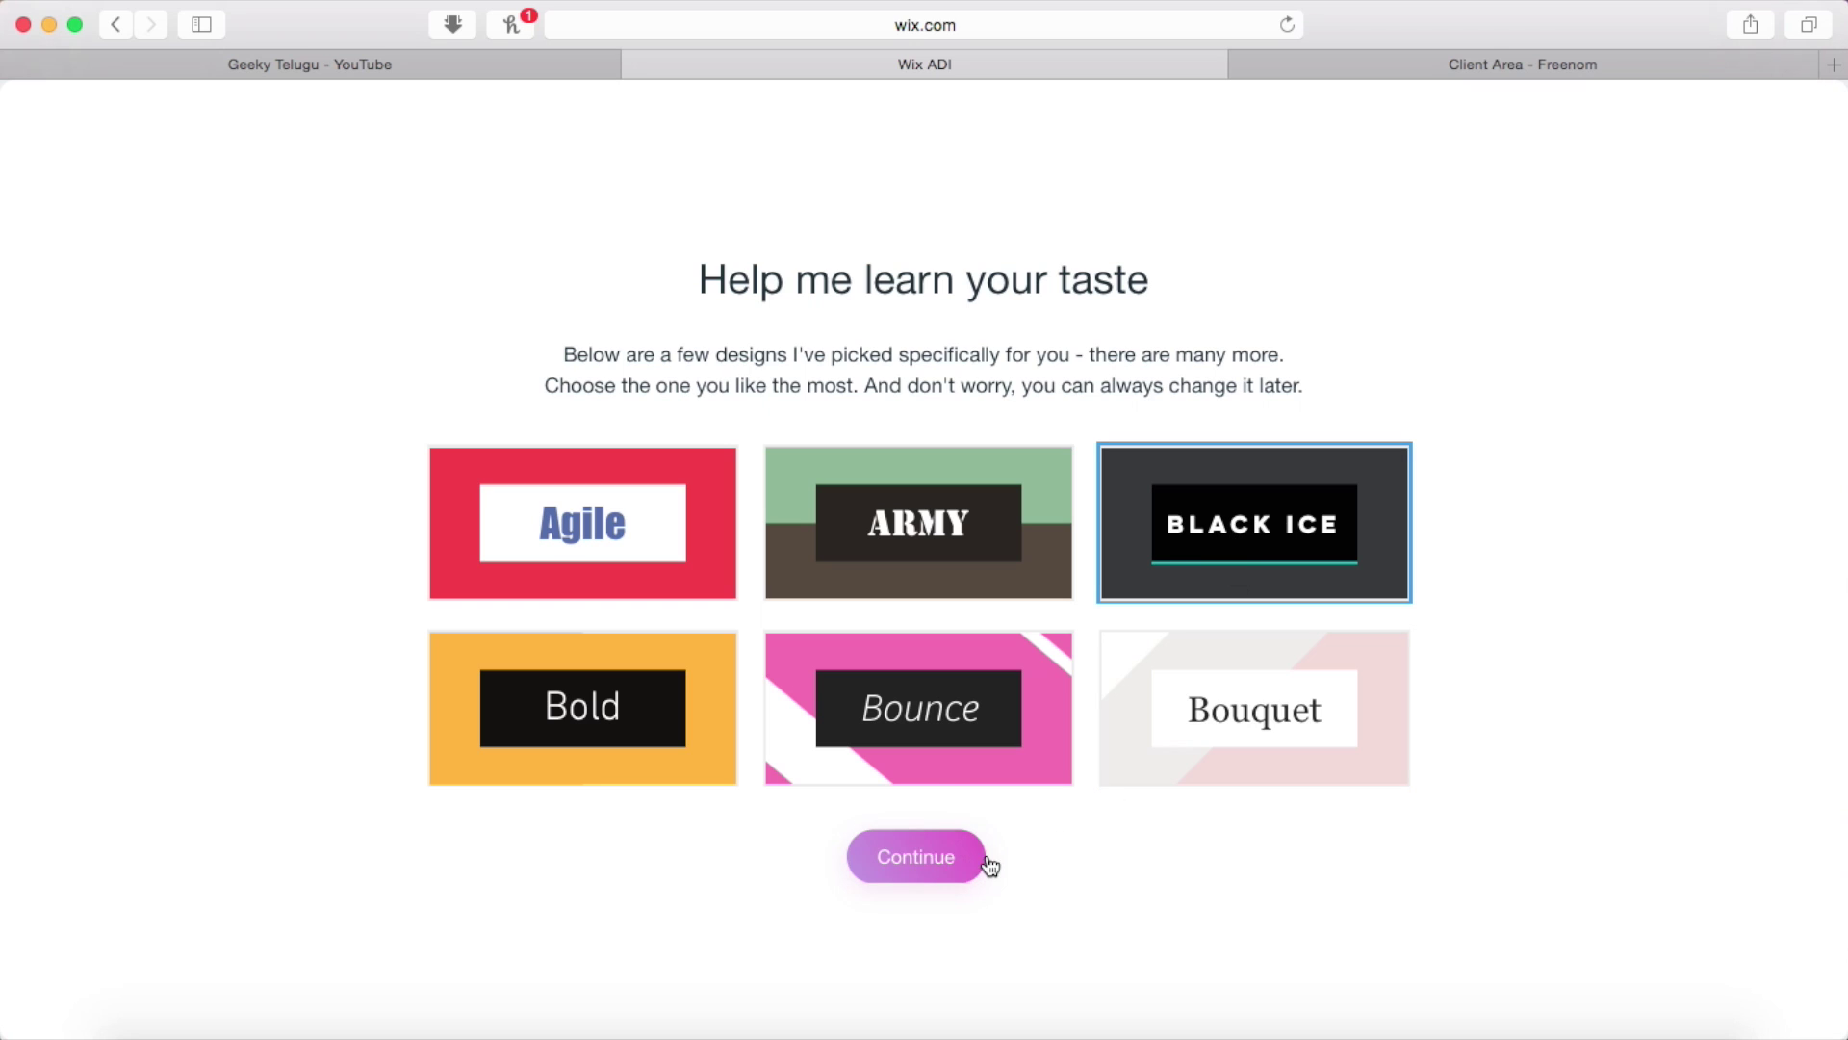
left_click(910, 871)
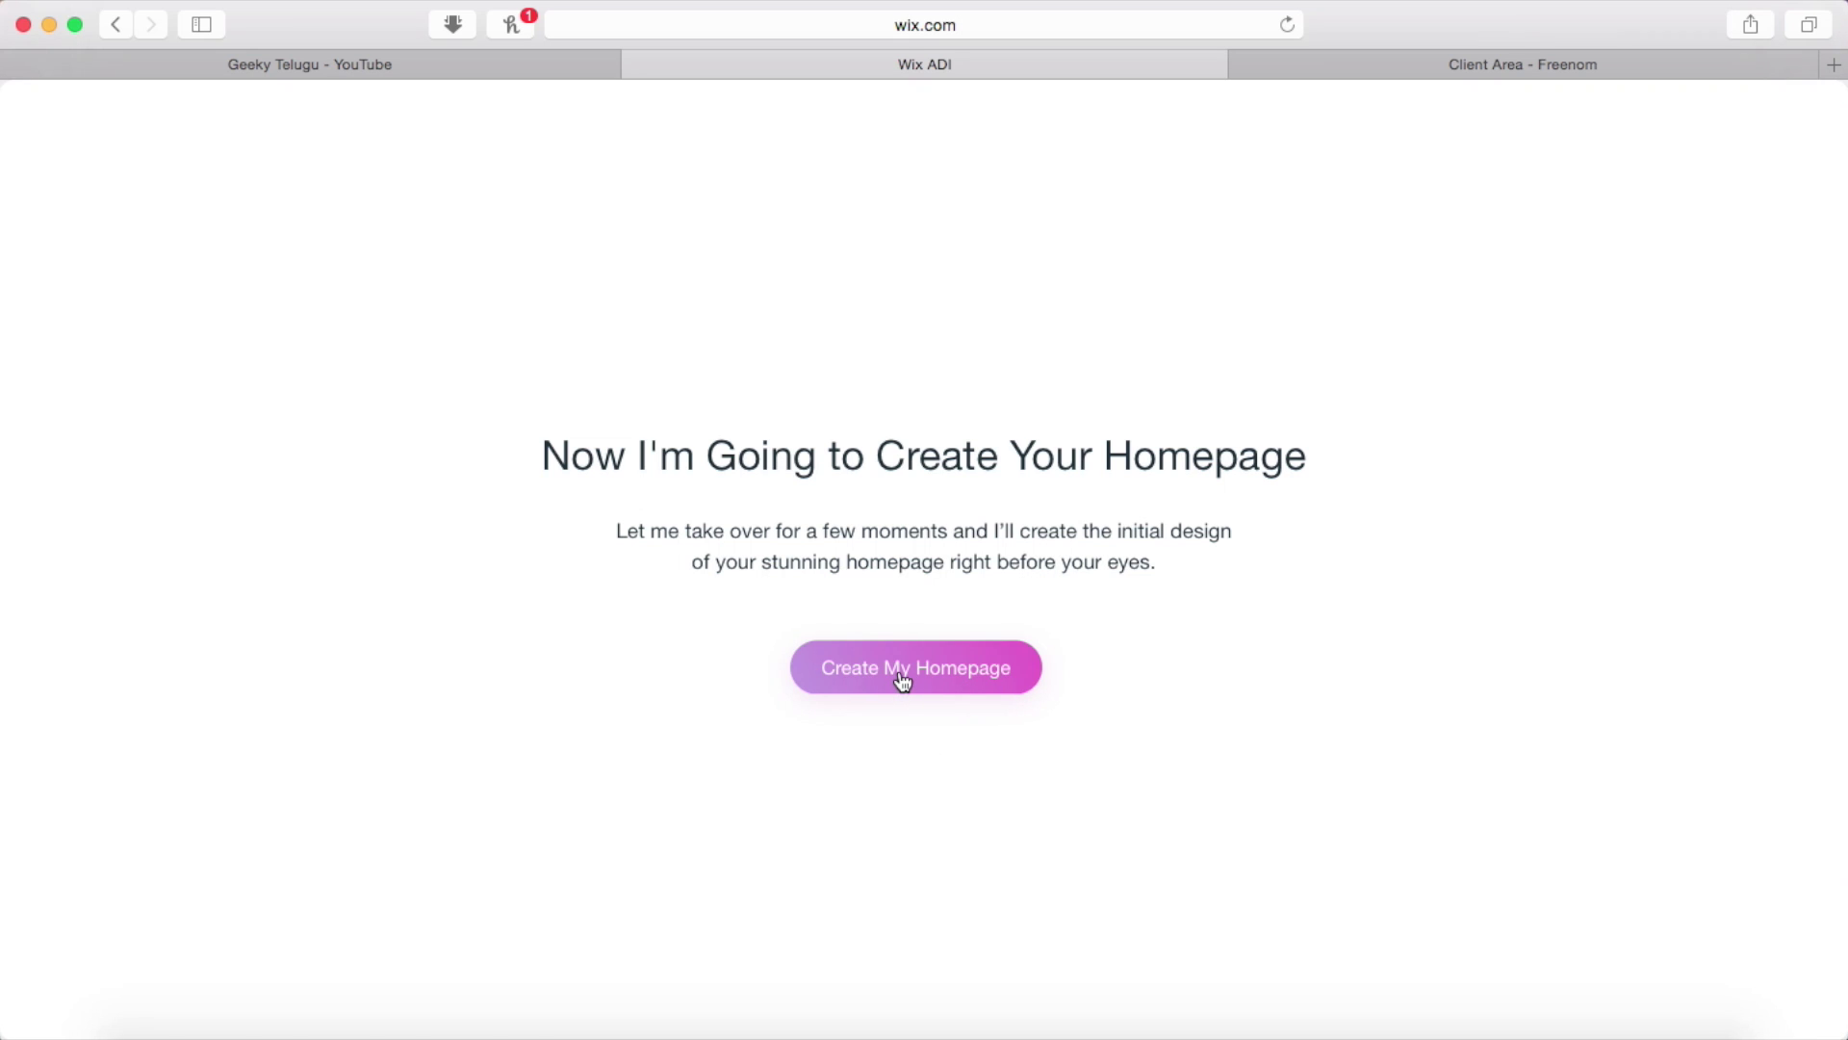
left_click(903, 682)
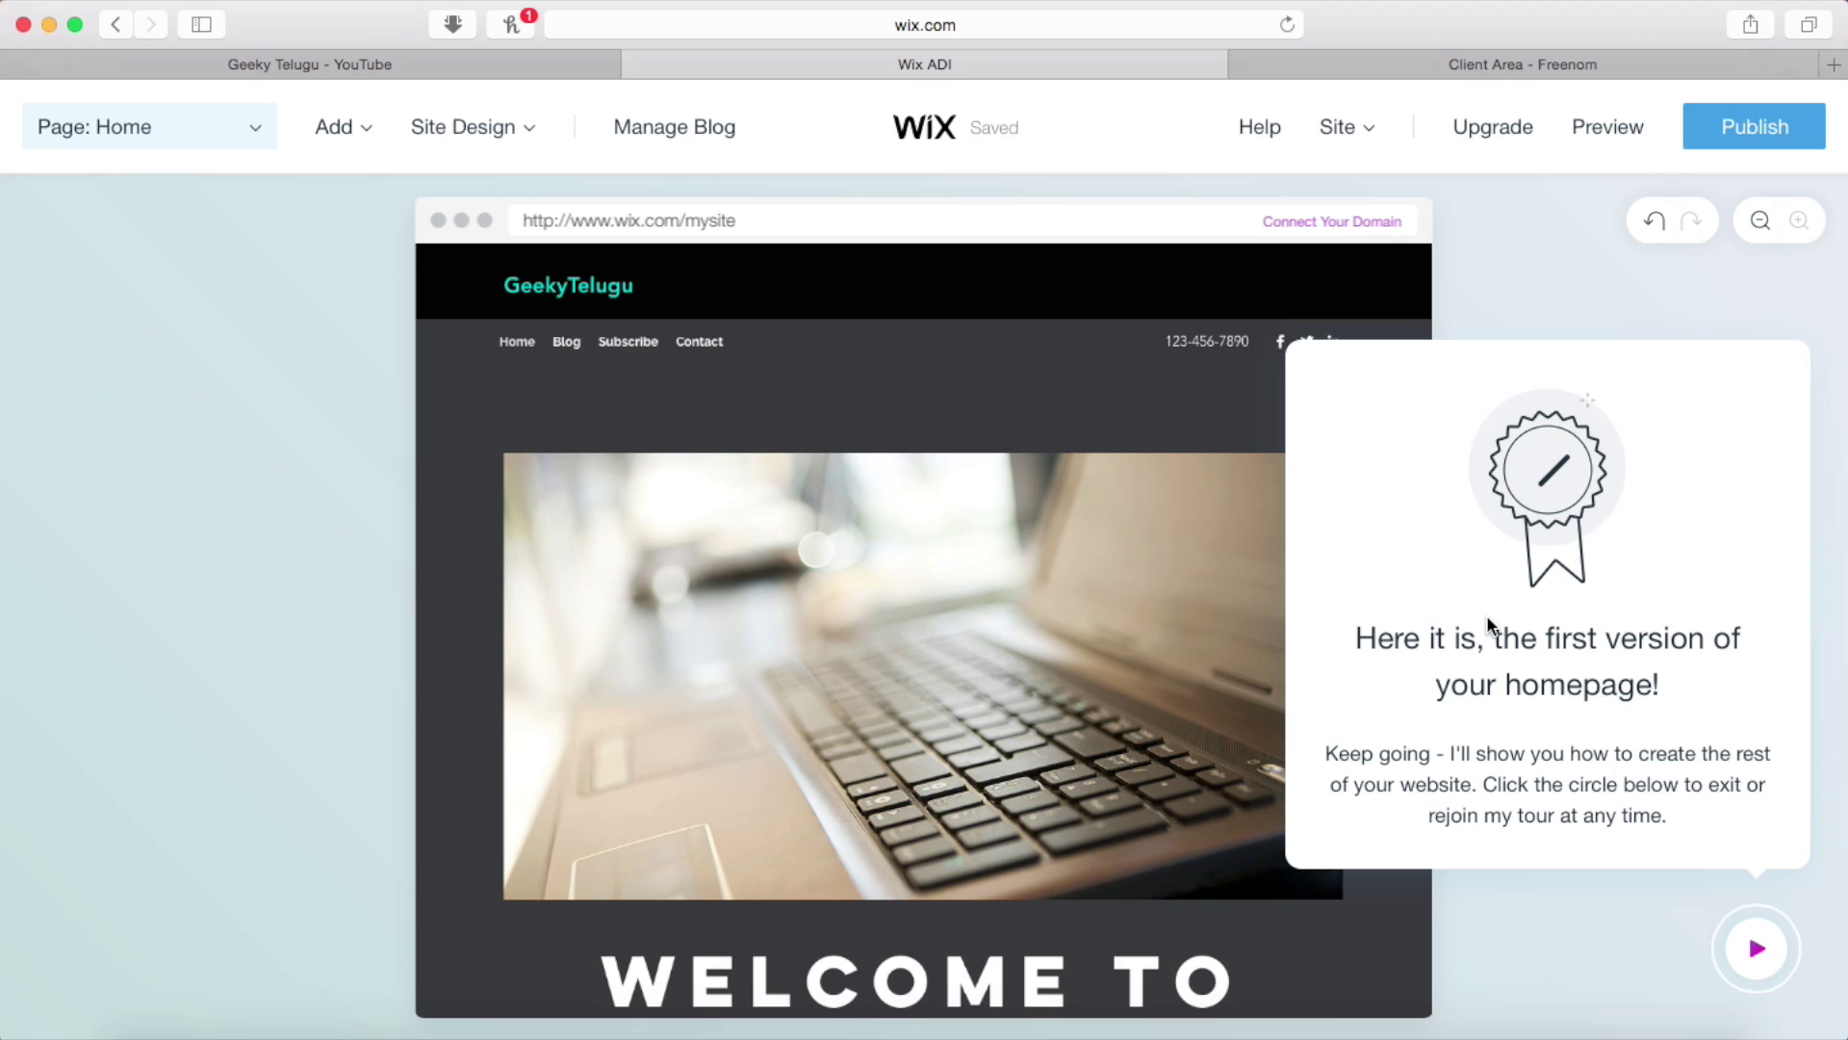
Step: Dismiss the design tour and look over the 'Welcome to GeekyTelugu' section's content settings
left_click(1757, 950)
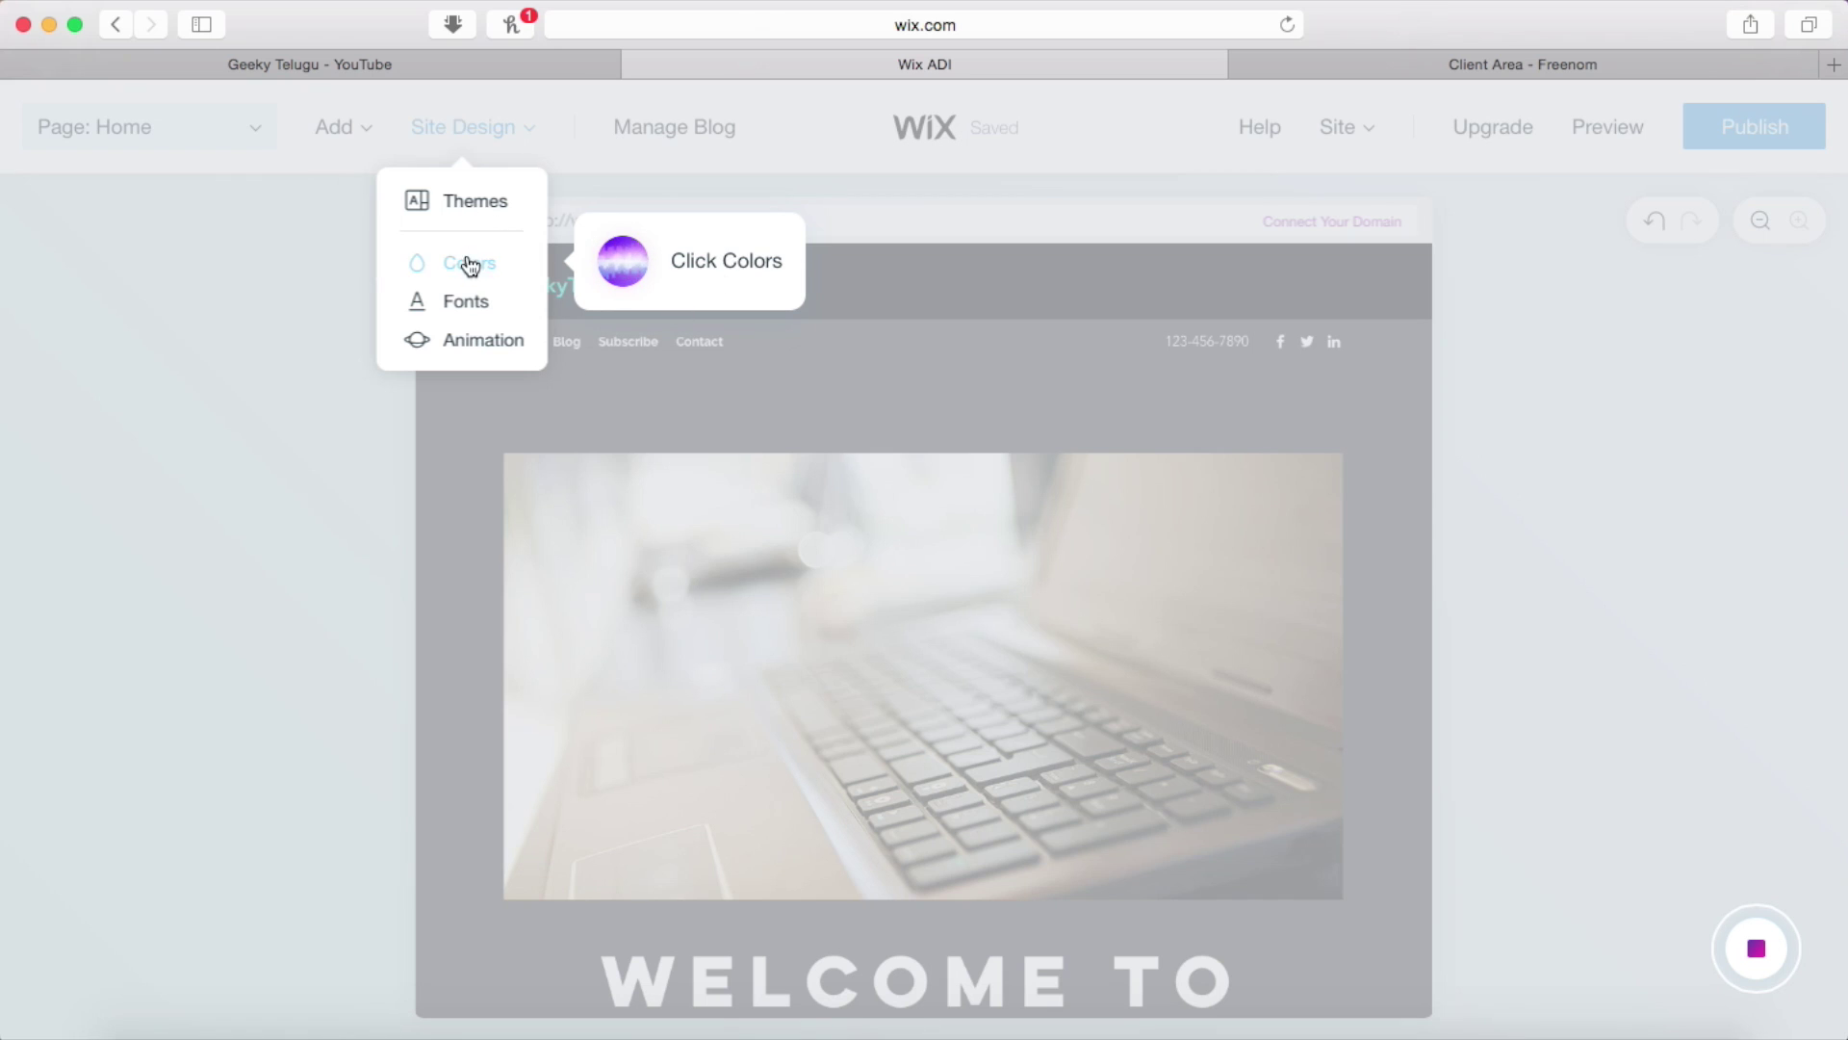
left_click(939, 430)
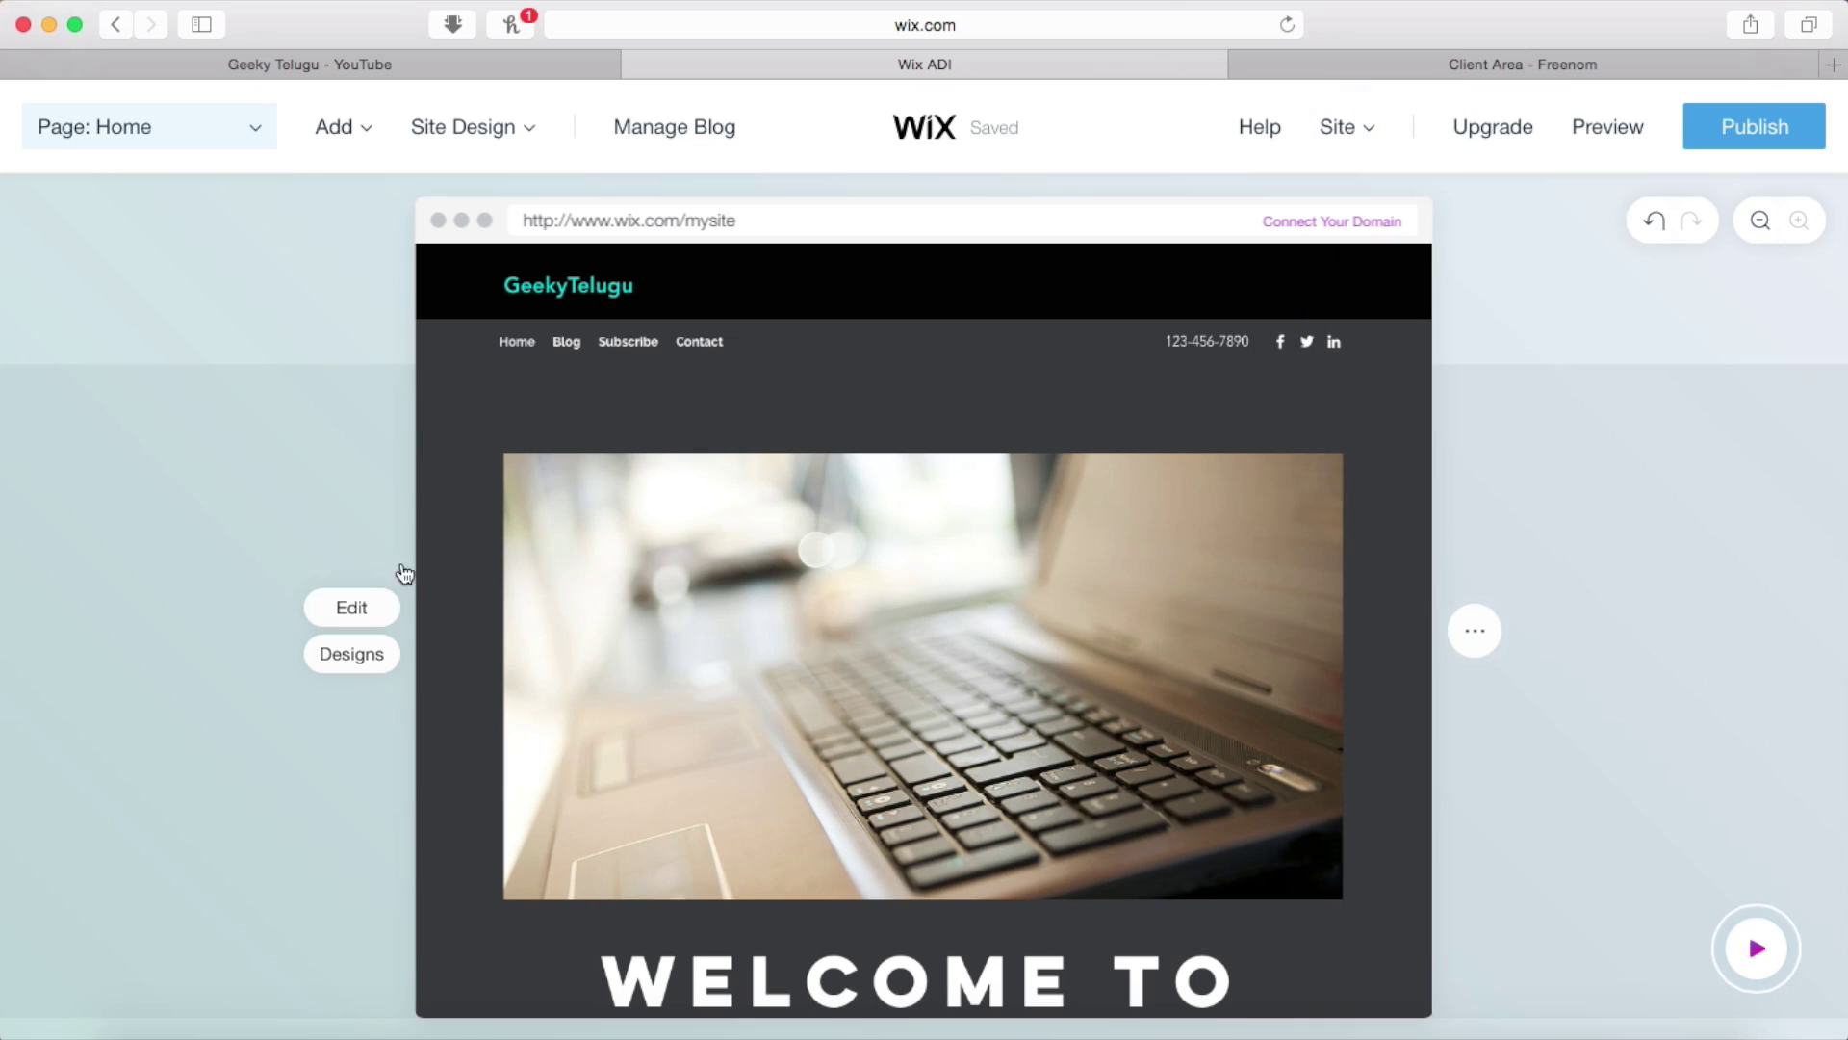
left_click(348, 607)
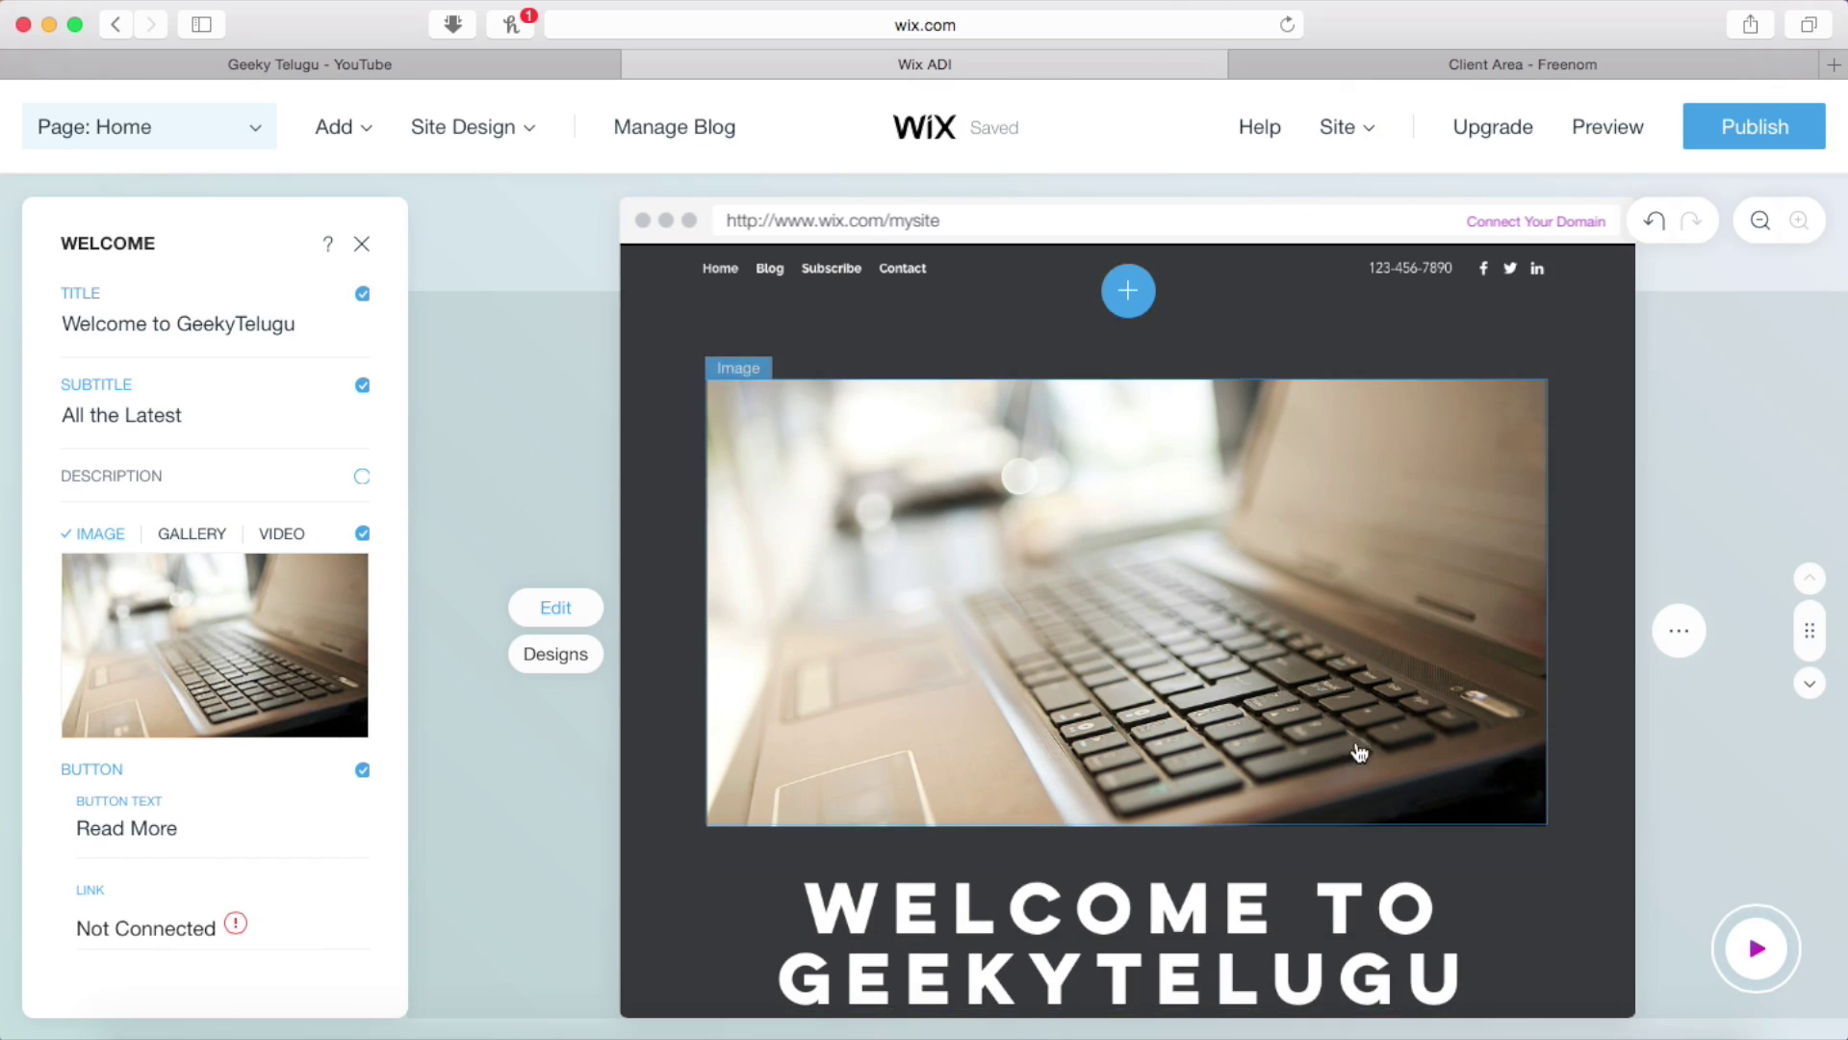
scroll(1367, 732, "down", 3)
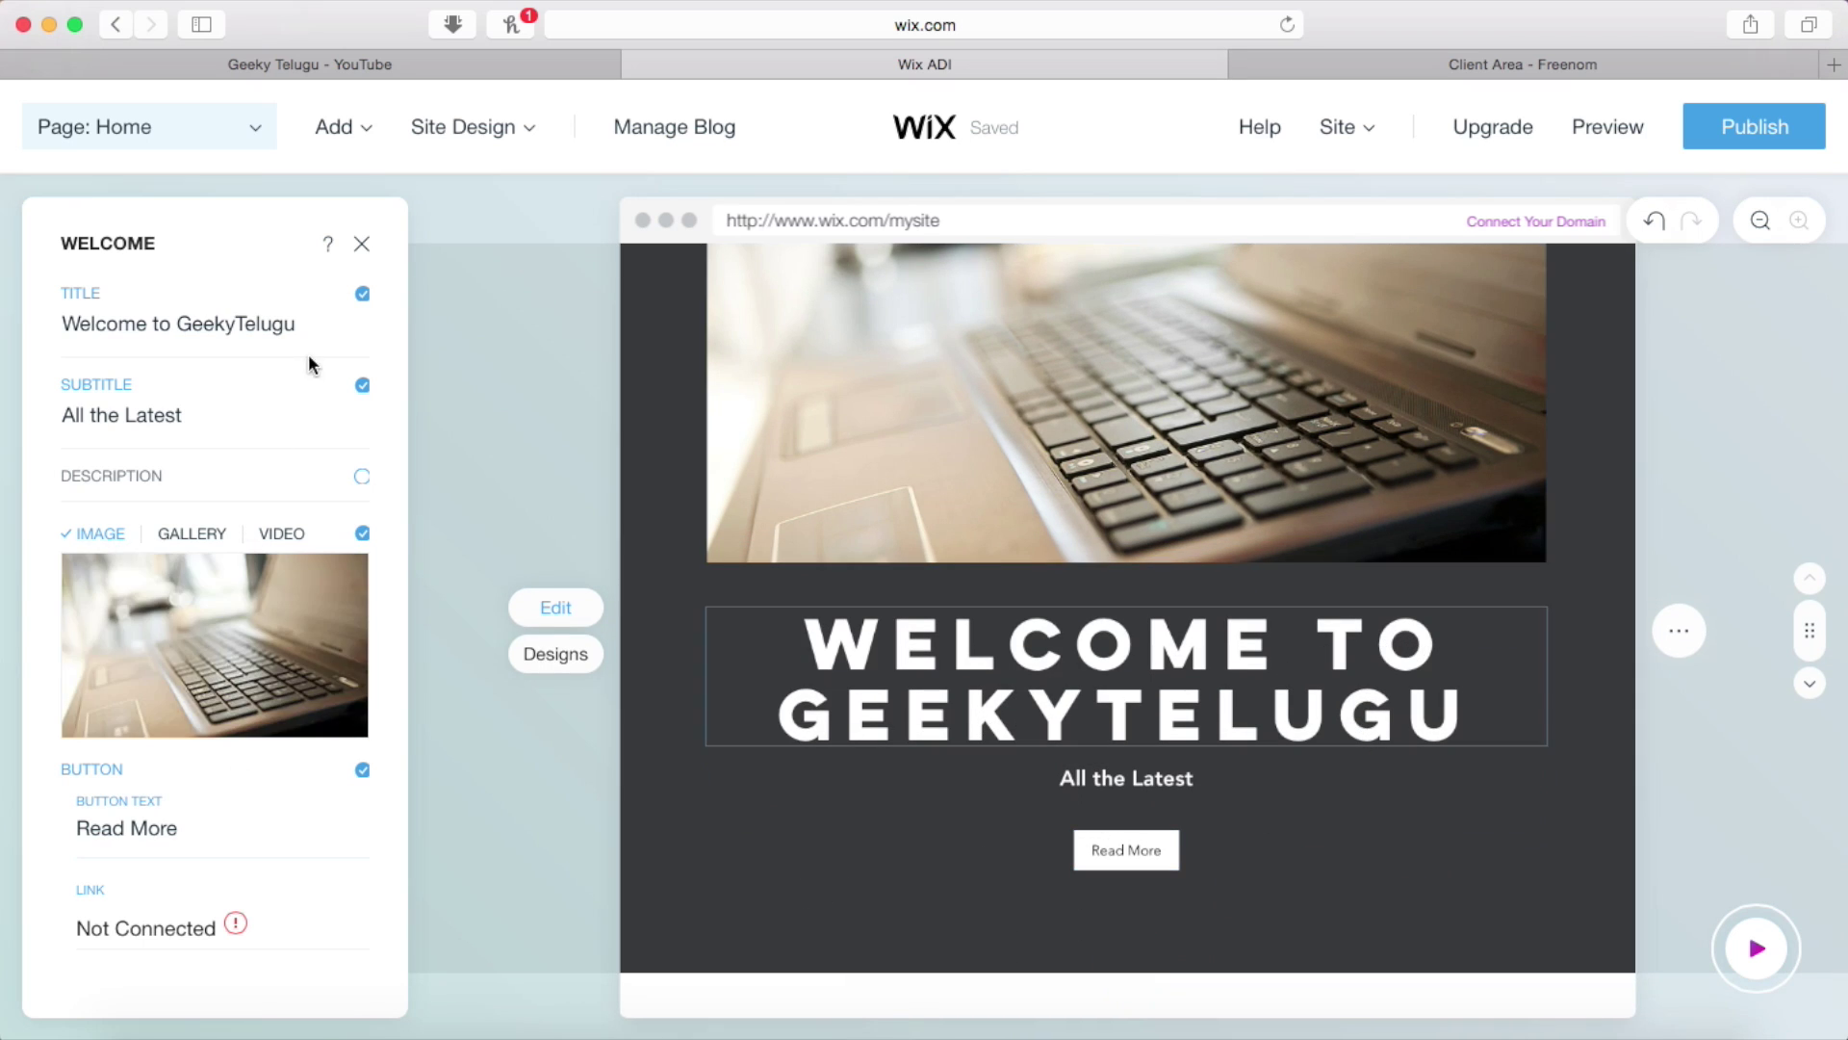
scroll(1154, 492, "up", 4)
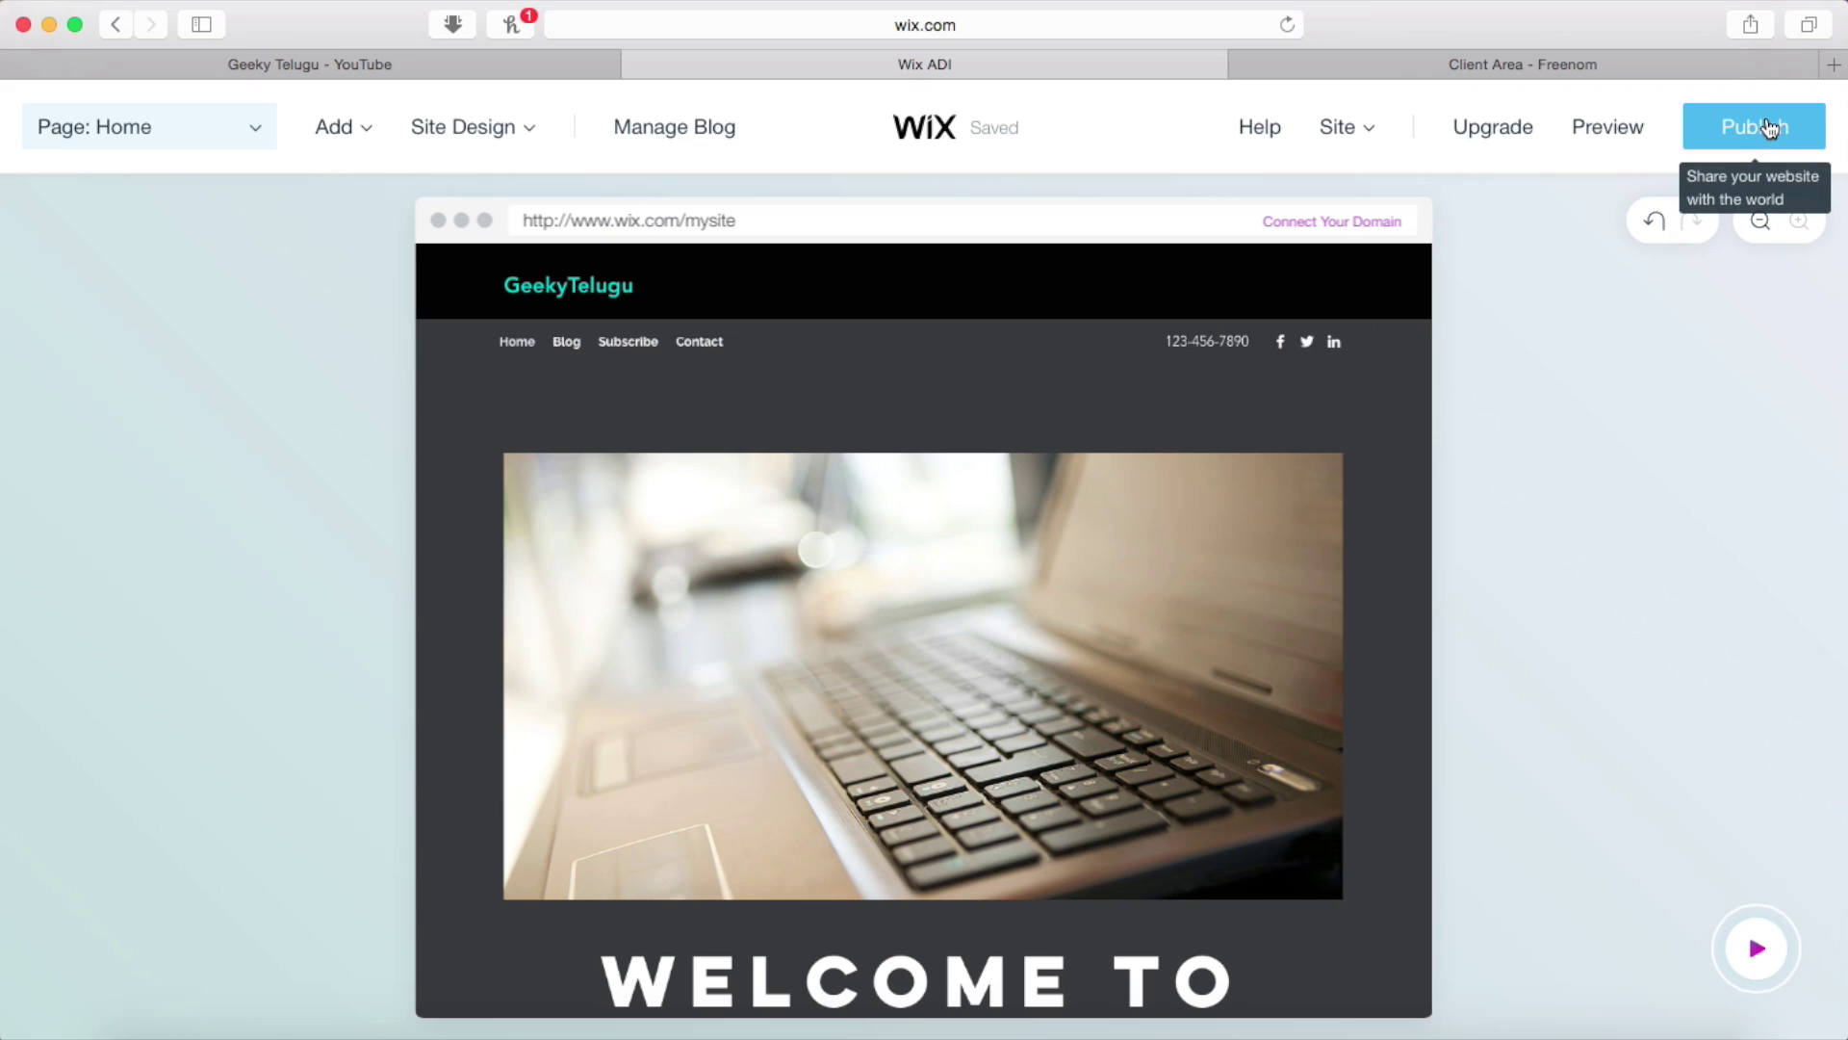
Step: Replace 'website' with 'geekytelugu' in the free Wix address and publish the site
left_click(1770, 128)
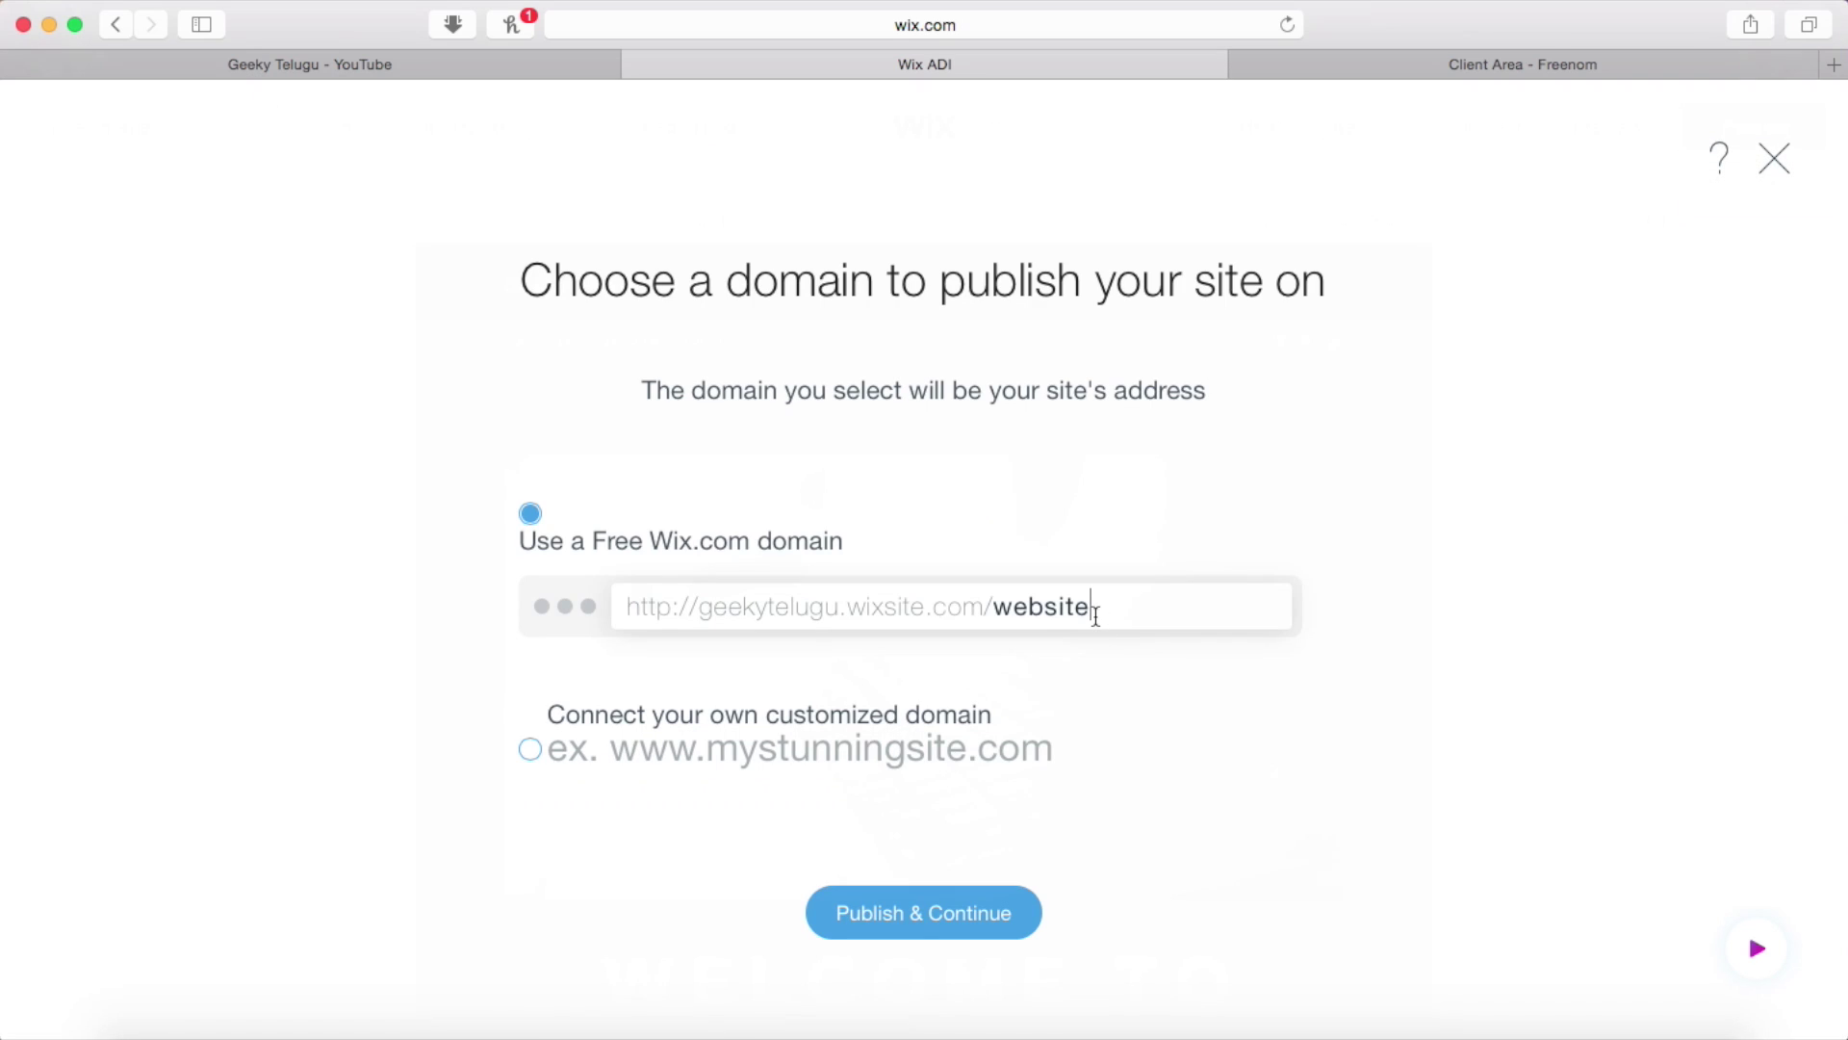
key("BackSpace")
key("BackSpace")
key("BackSpace")
key("BackSpace")
key("BackSpace")
key("BackSpace")
key("BackSpace")
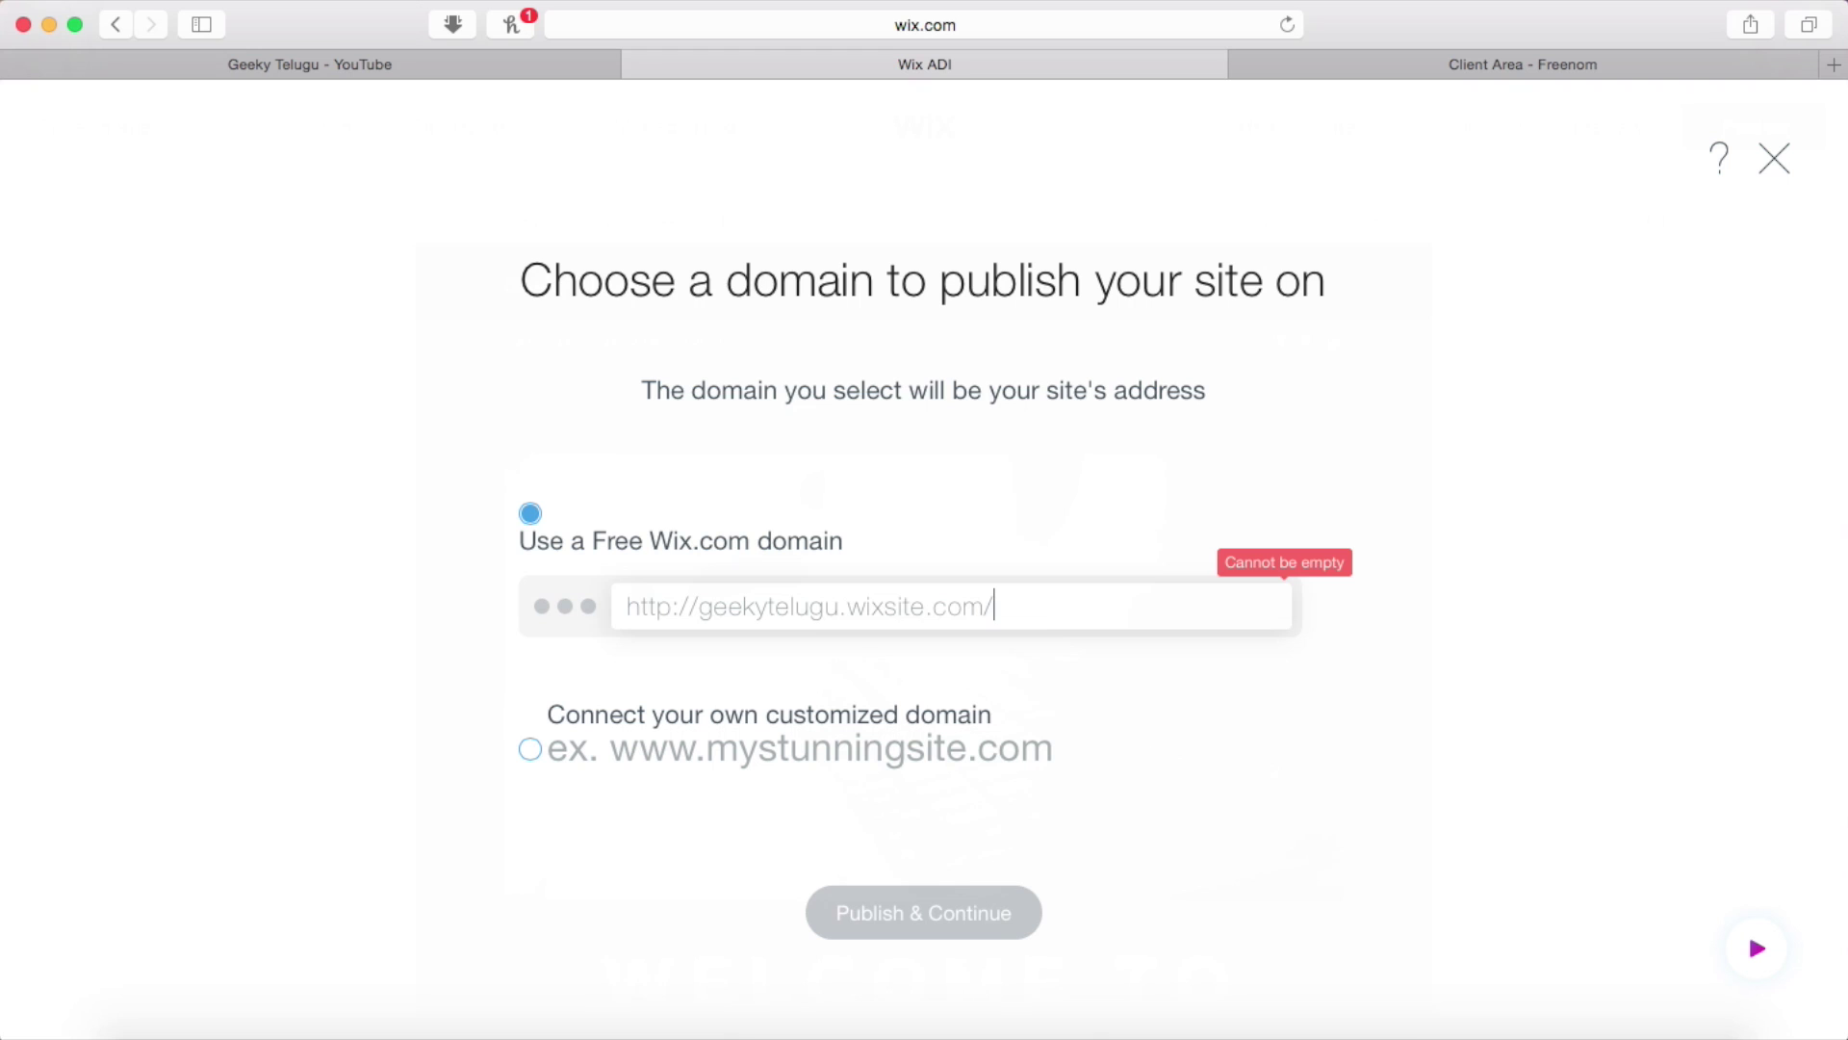
double_click(886, 608)
left_click(1013, 612)
type("geekytelugu")
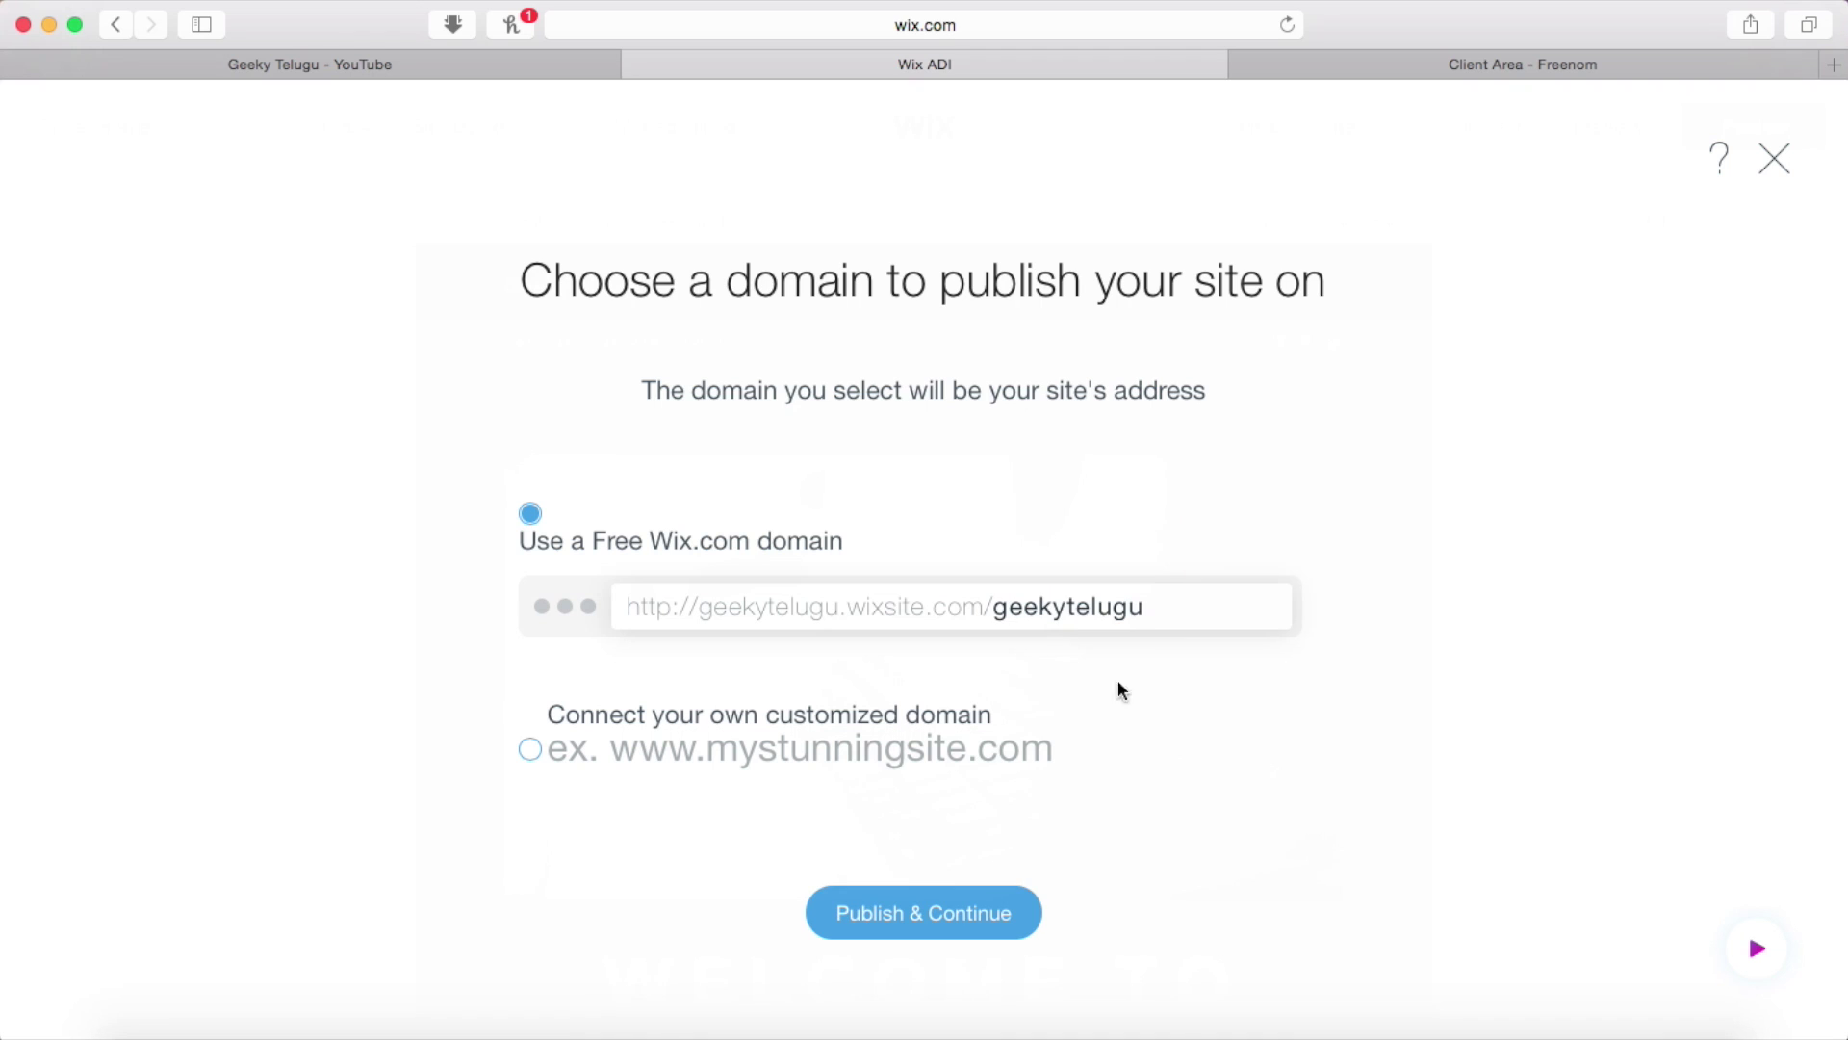
left_click(944, 915)
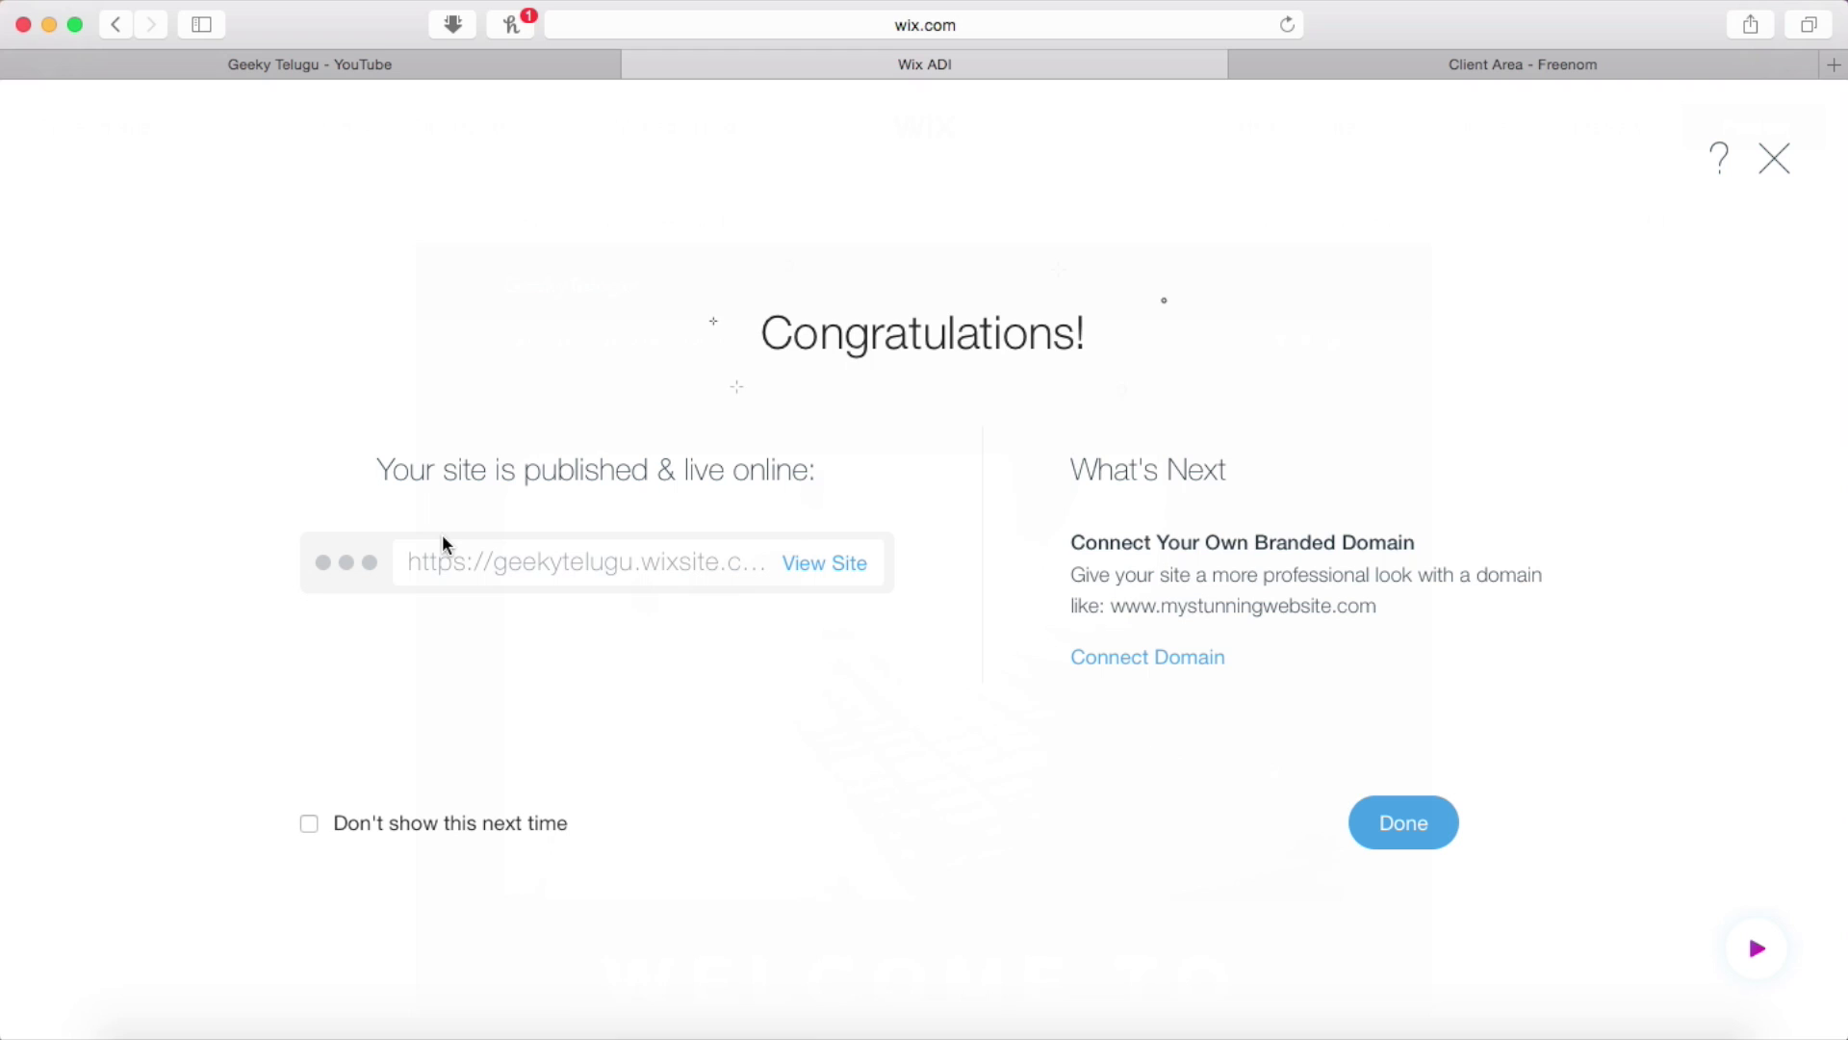
left_click(840, 564)
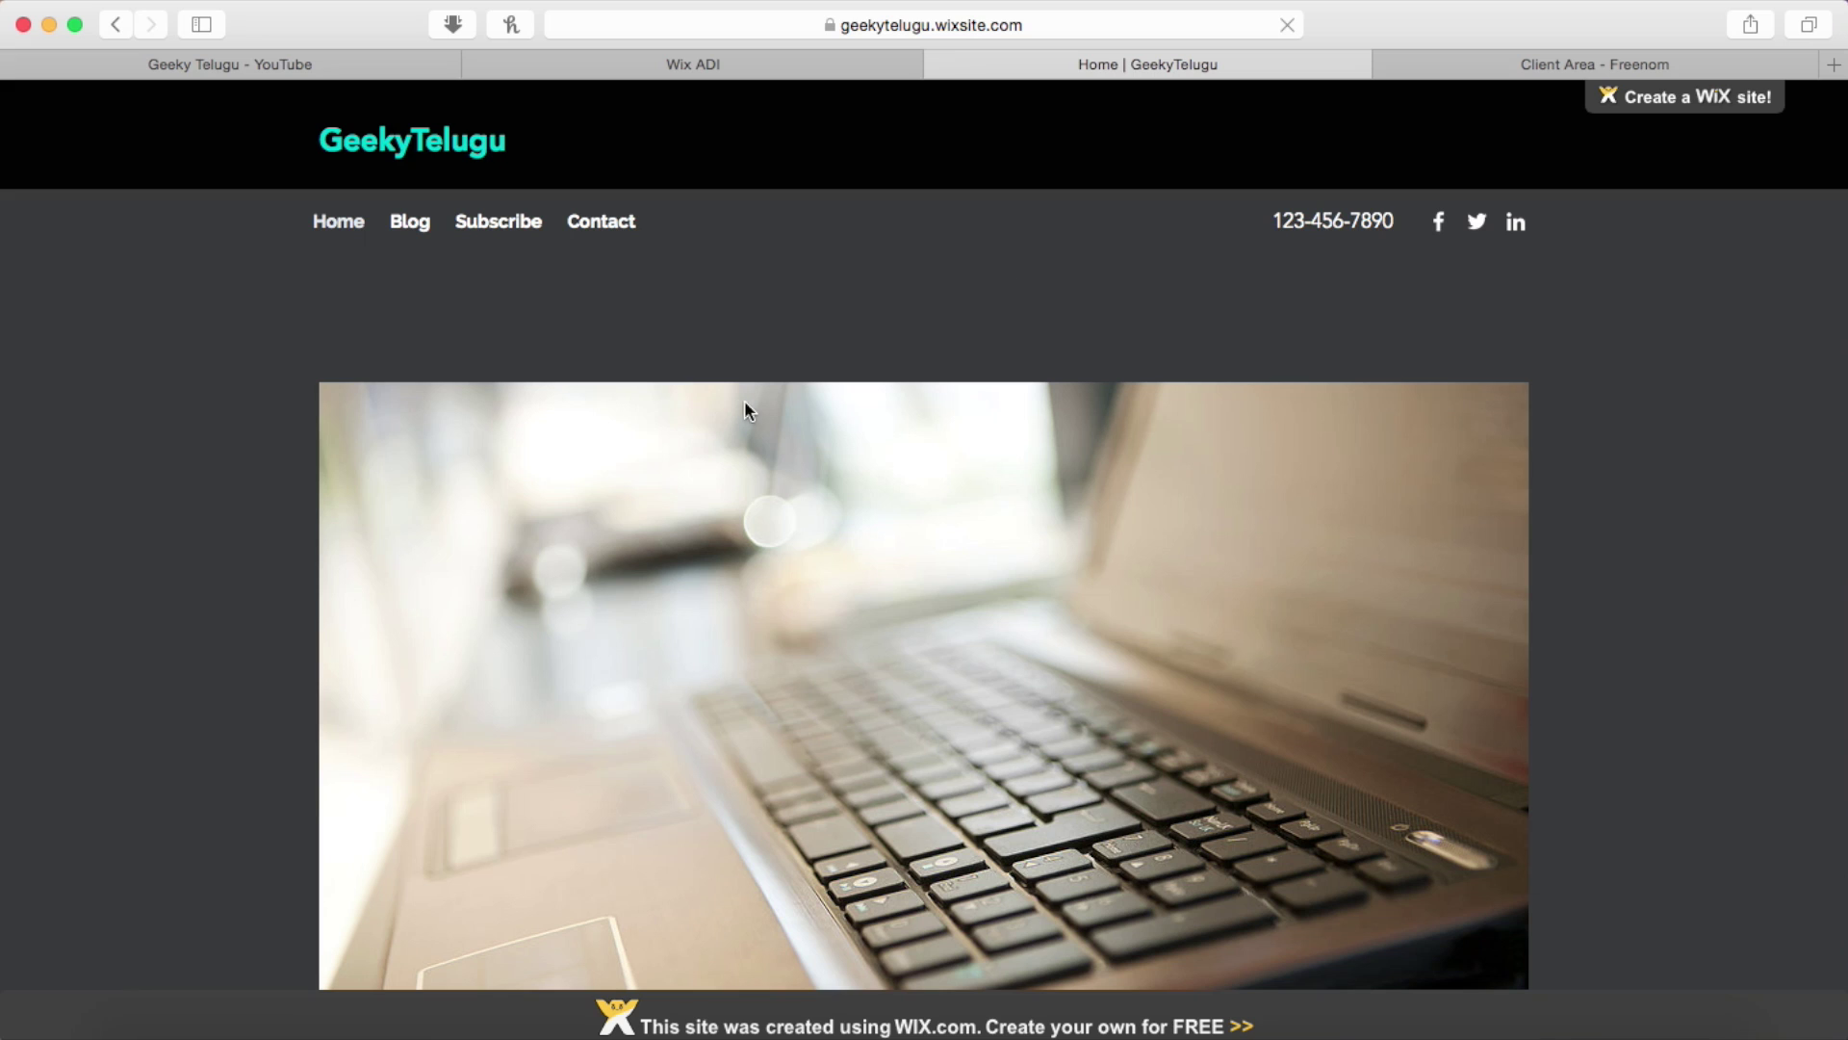
scroll(920, 590, "down", 6)
scroll(920, 590, "down", 15)
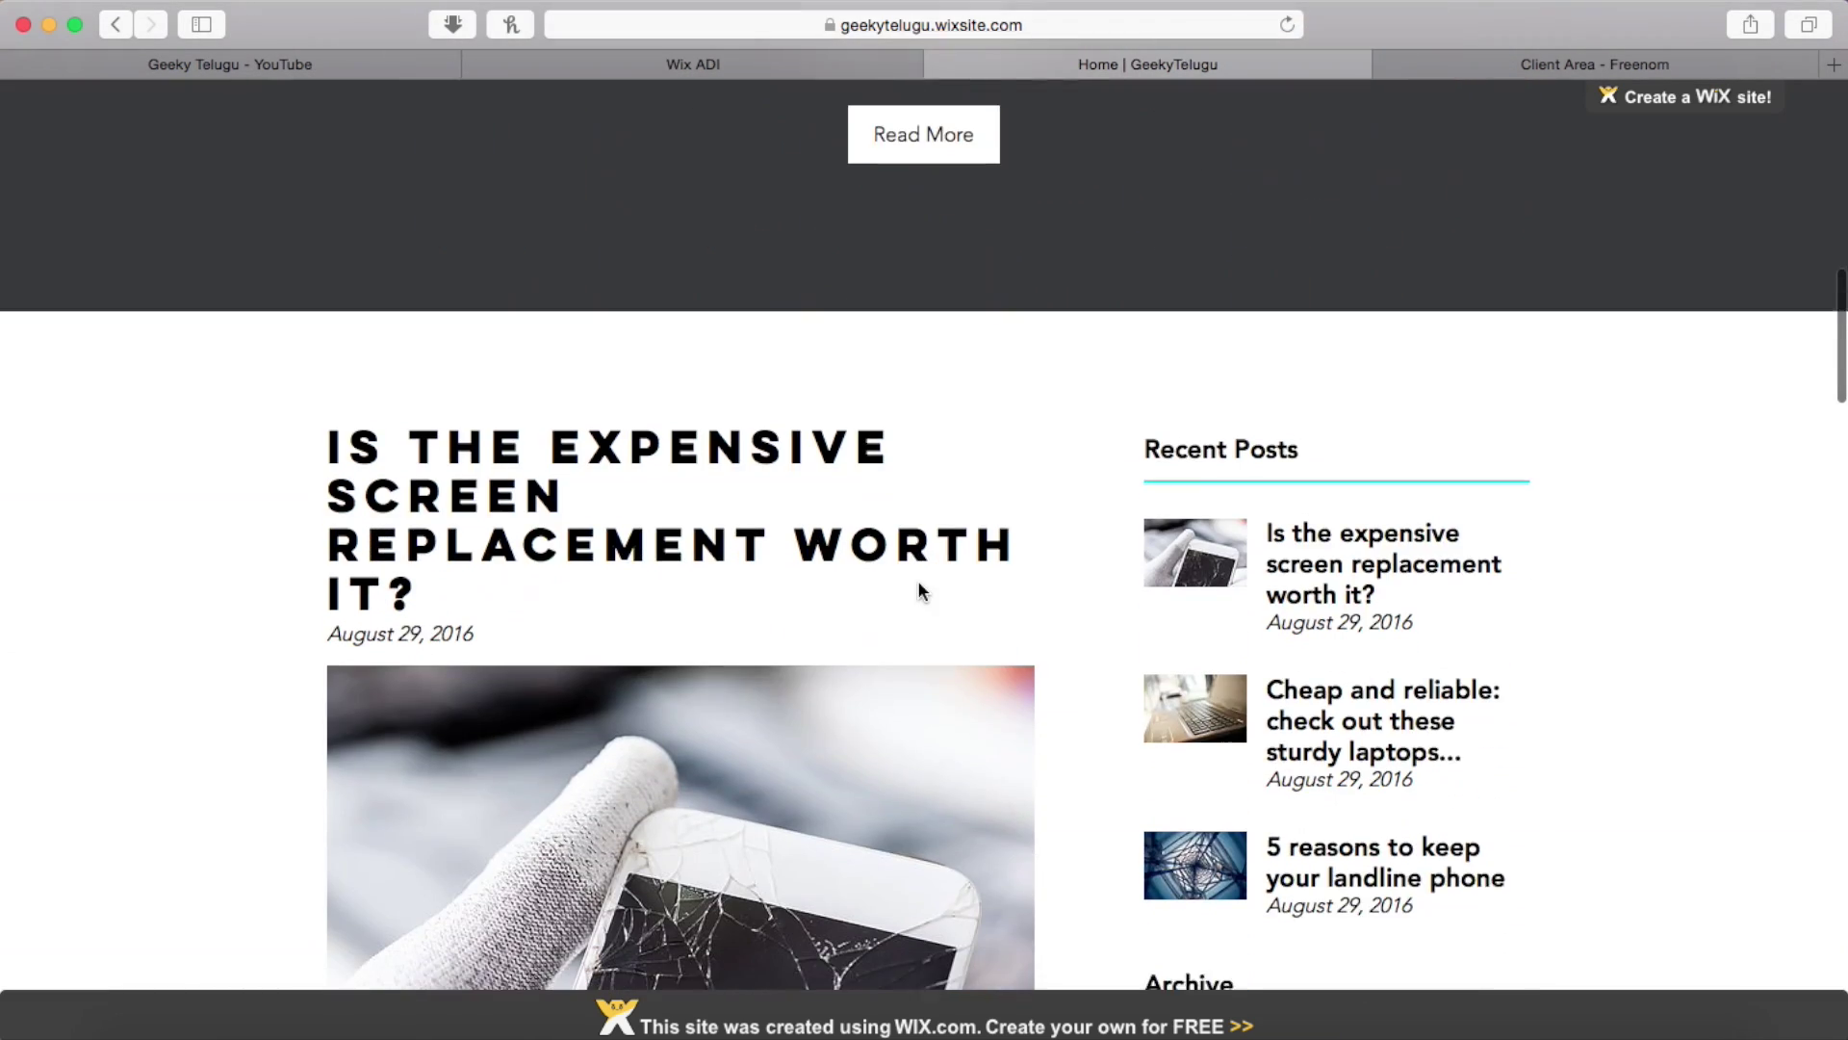
scroll(919, 589, "up", 20)
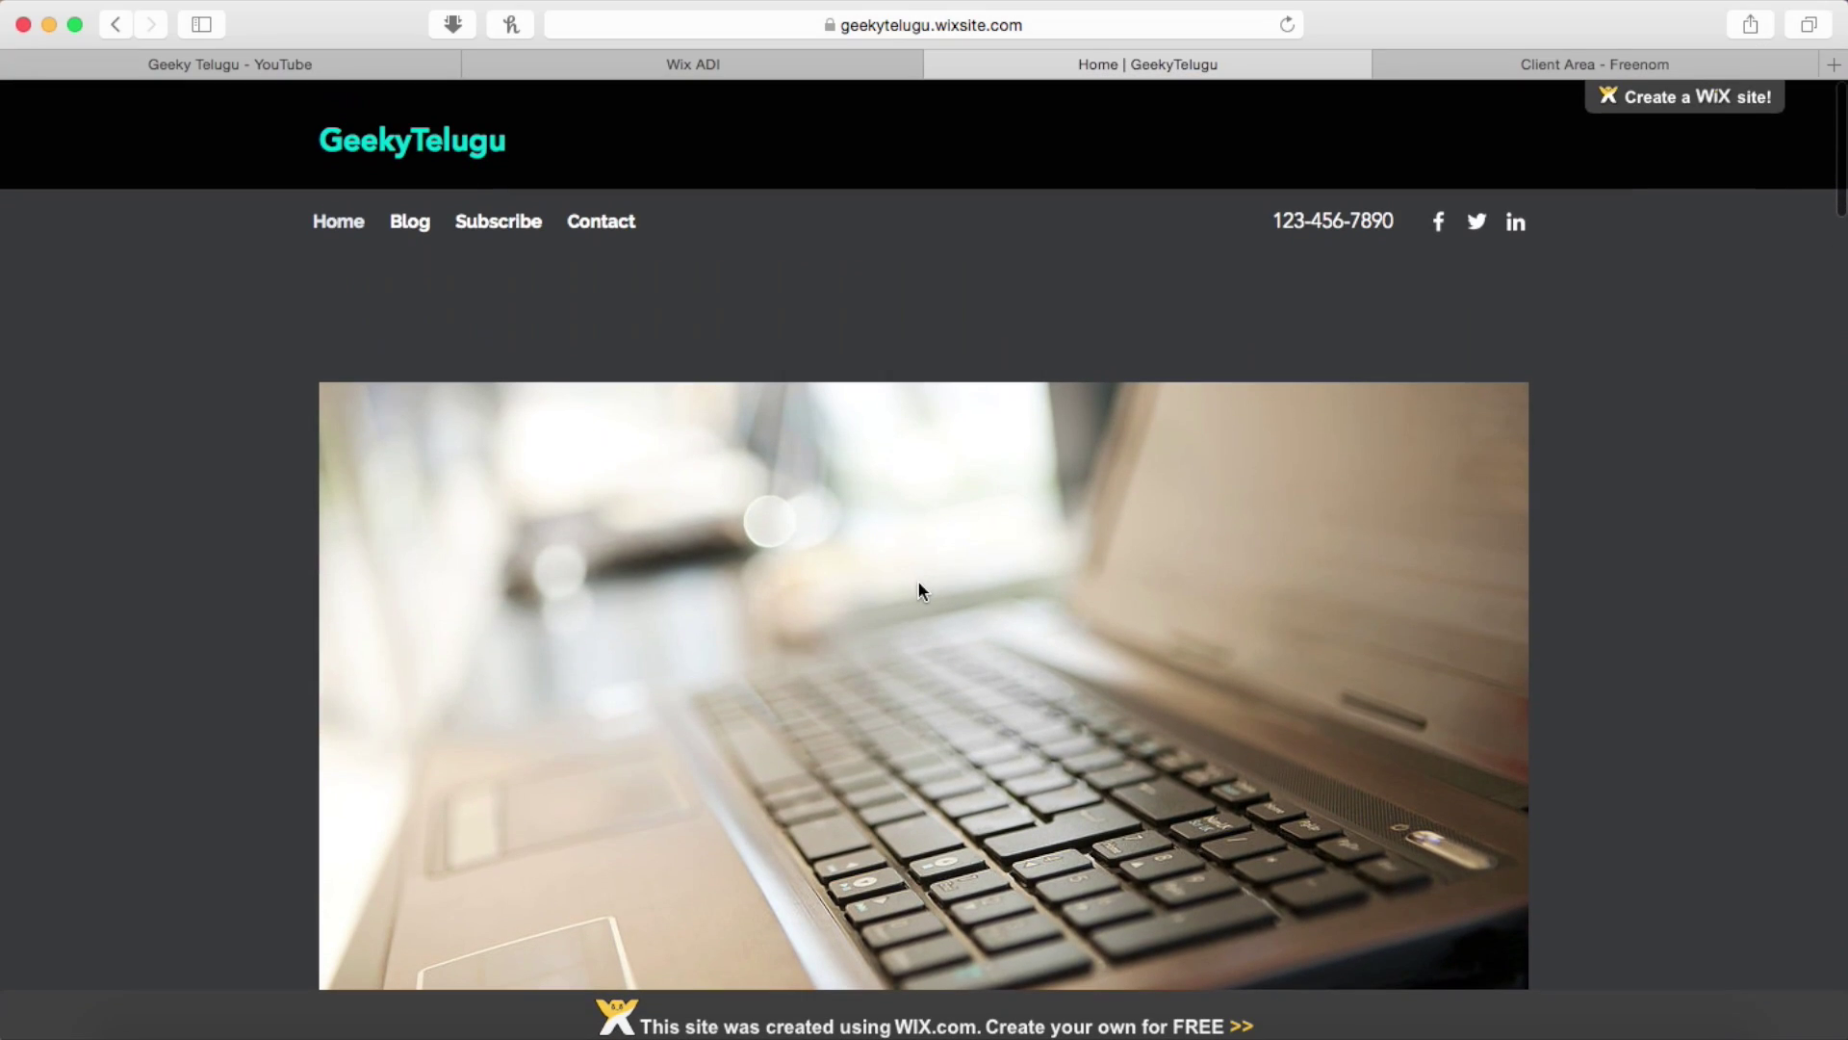
left_click(939, 63)
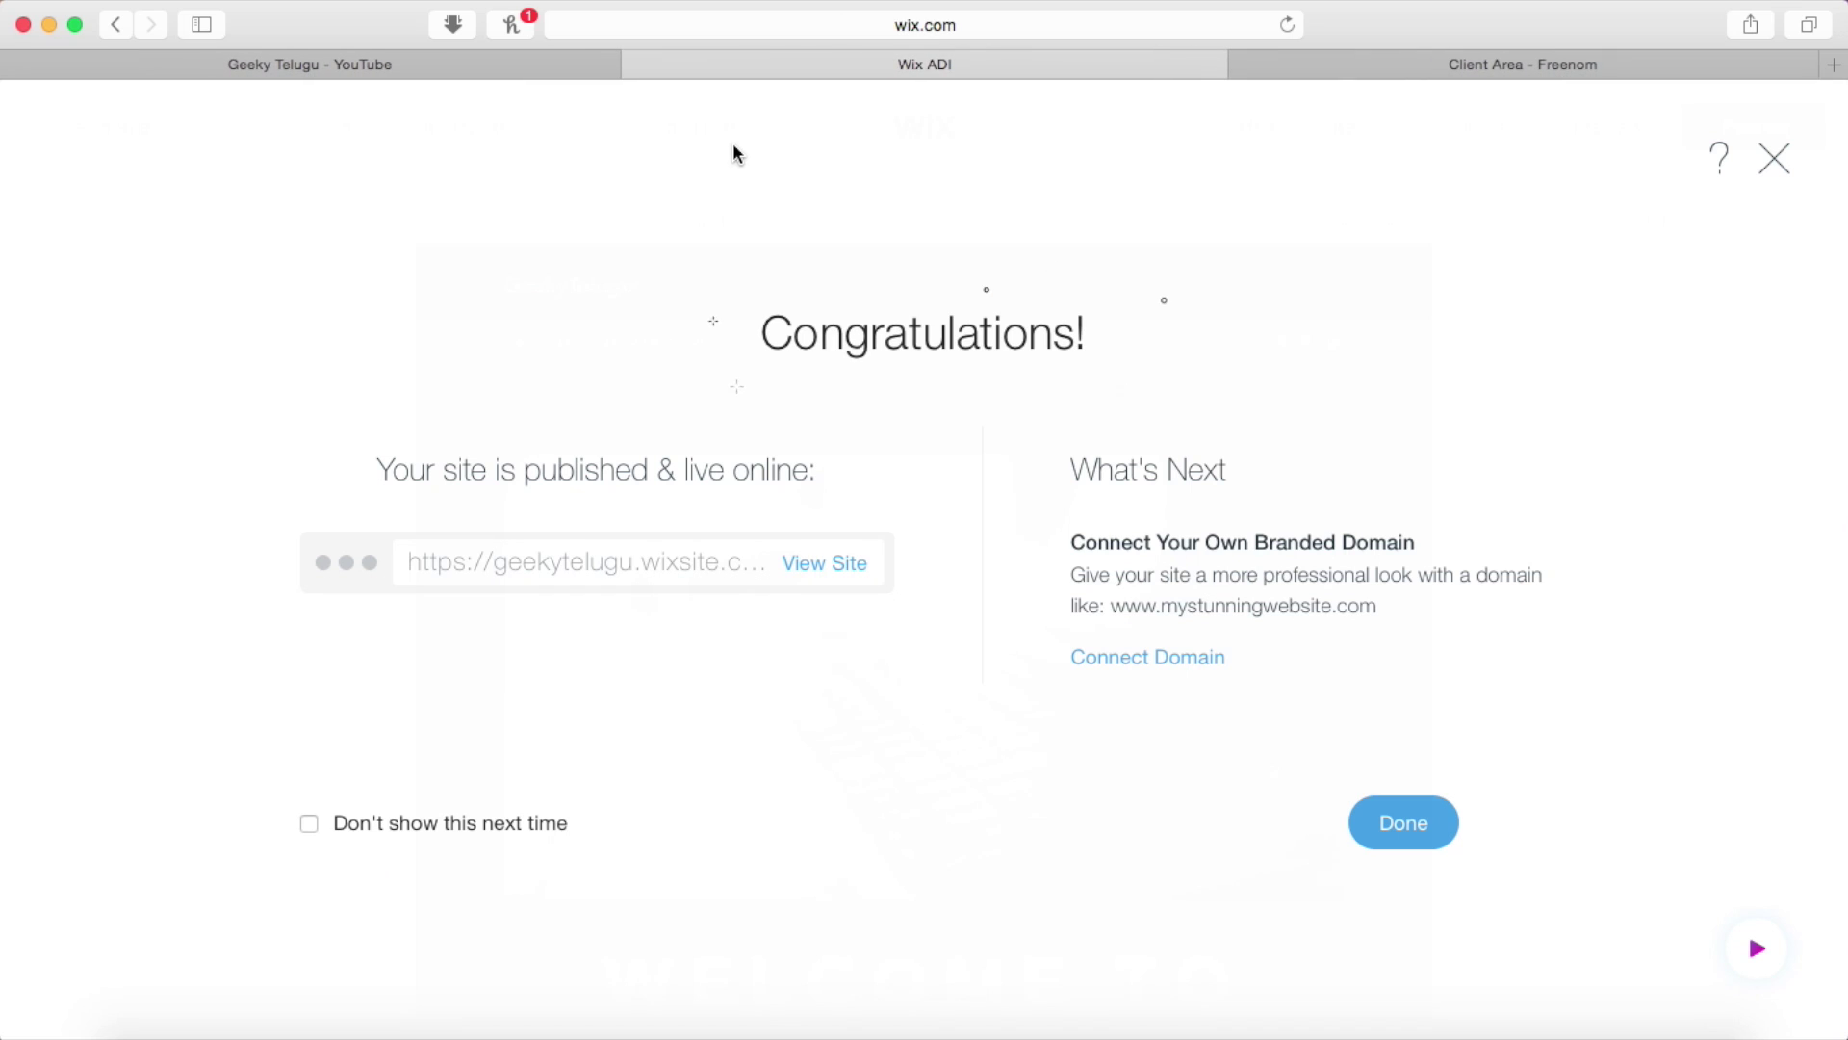
Step: In Freenom's Register a New Domain page, check availability of geekytelugu.tk
left_click(1578, 65)
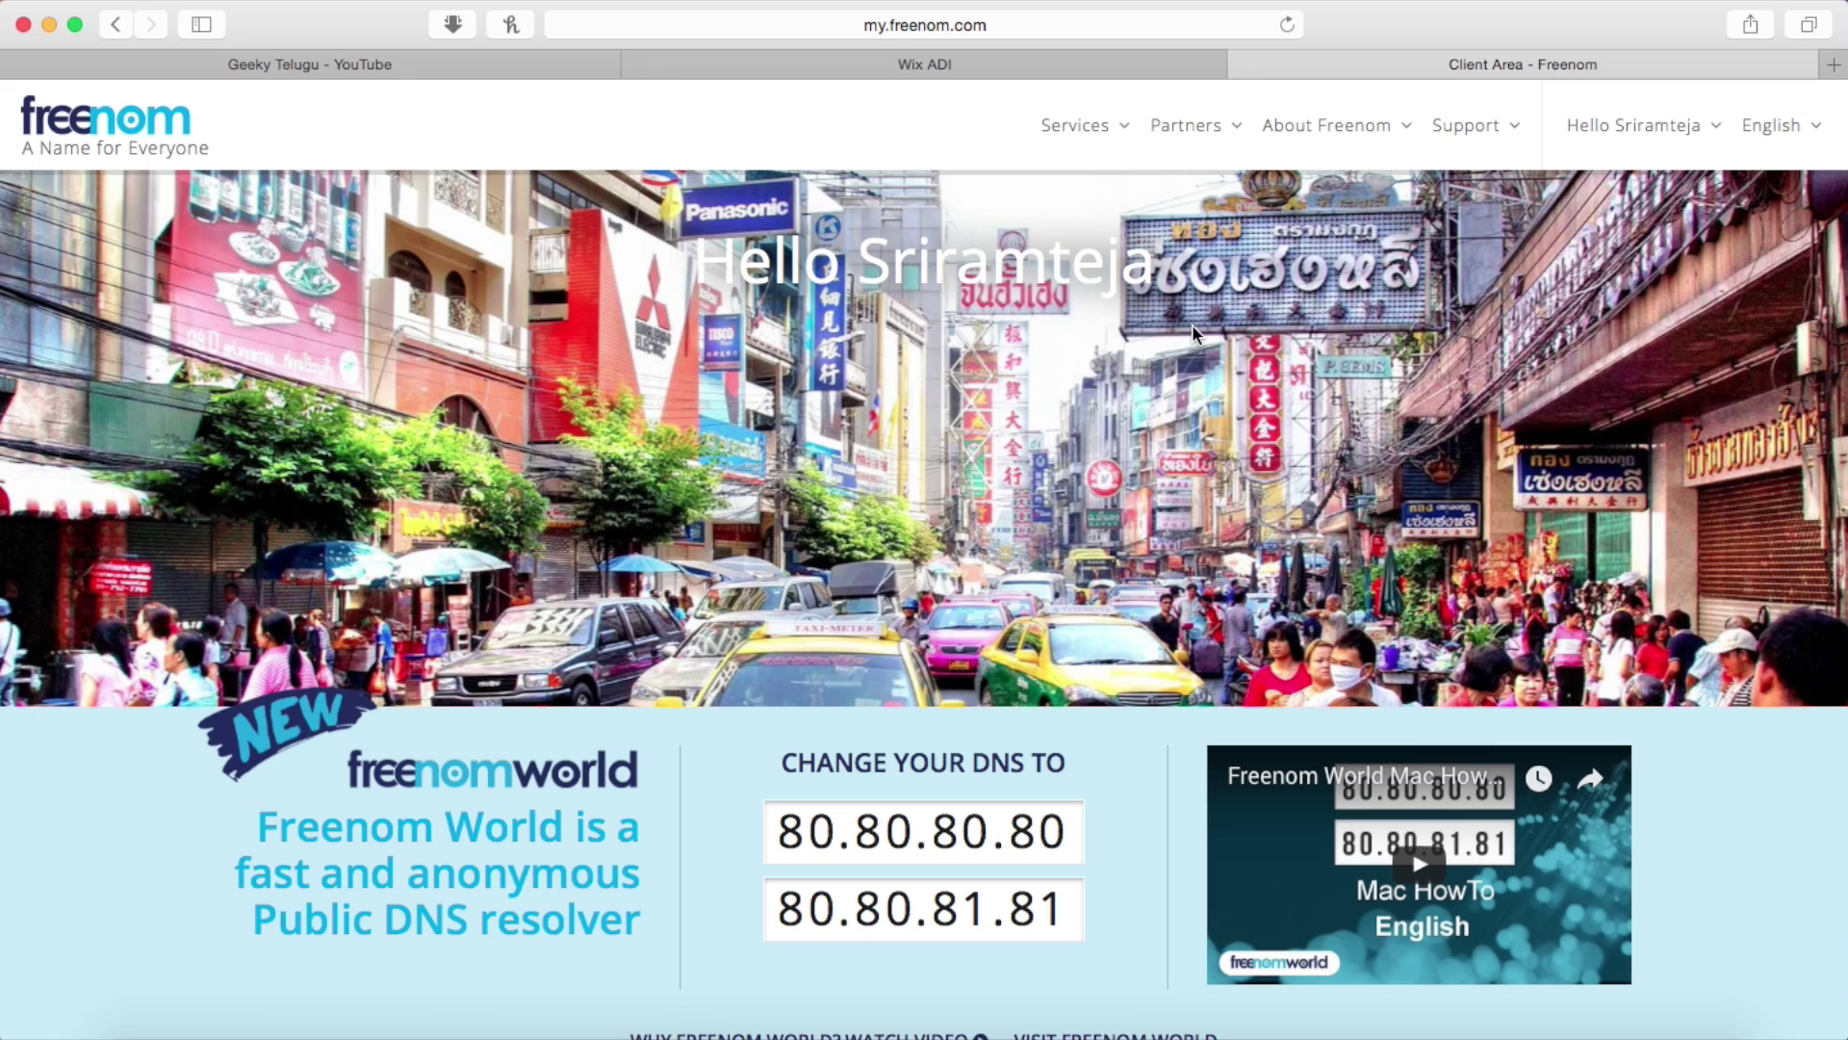
left_click(1098, 131)
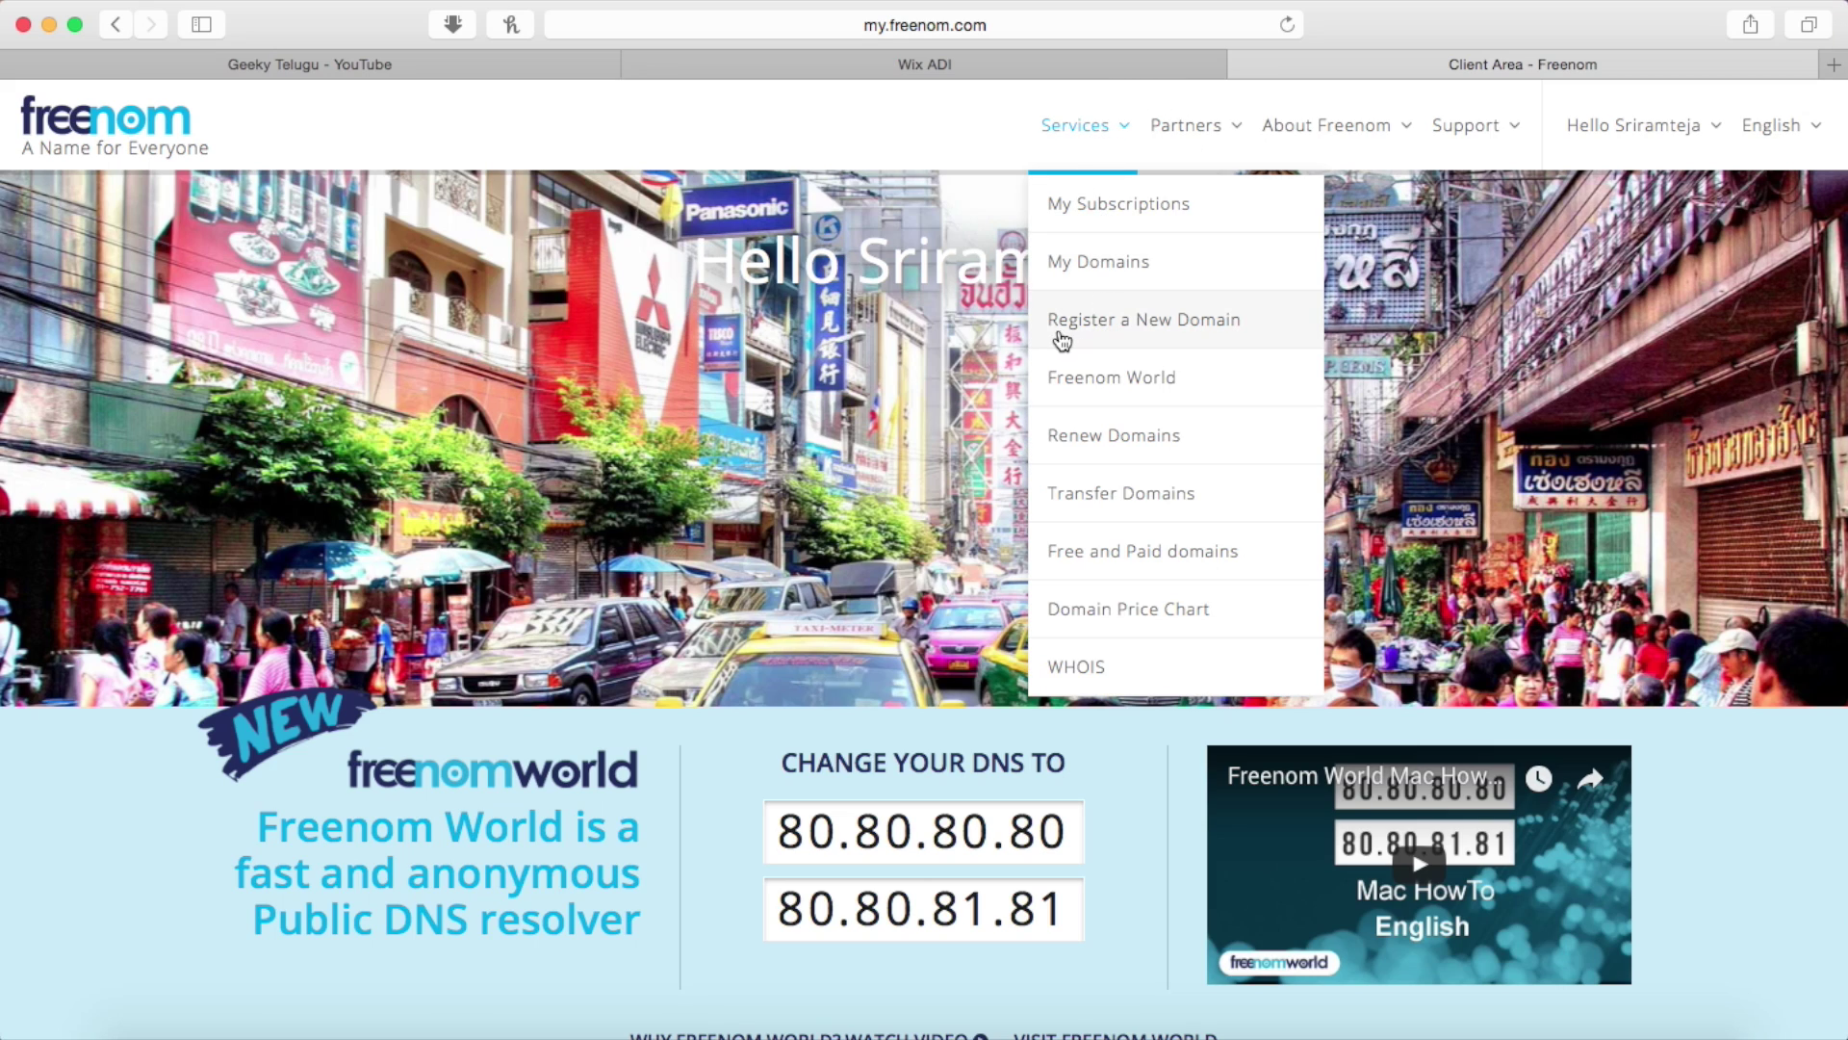
left_click(1148, 328)
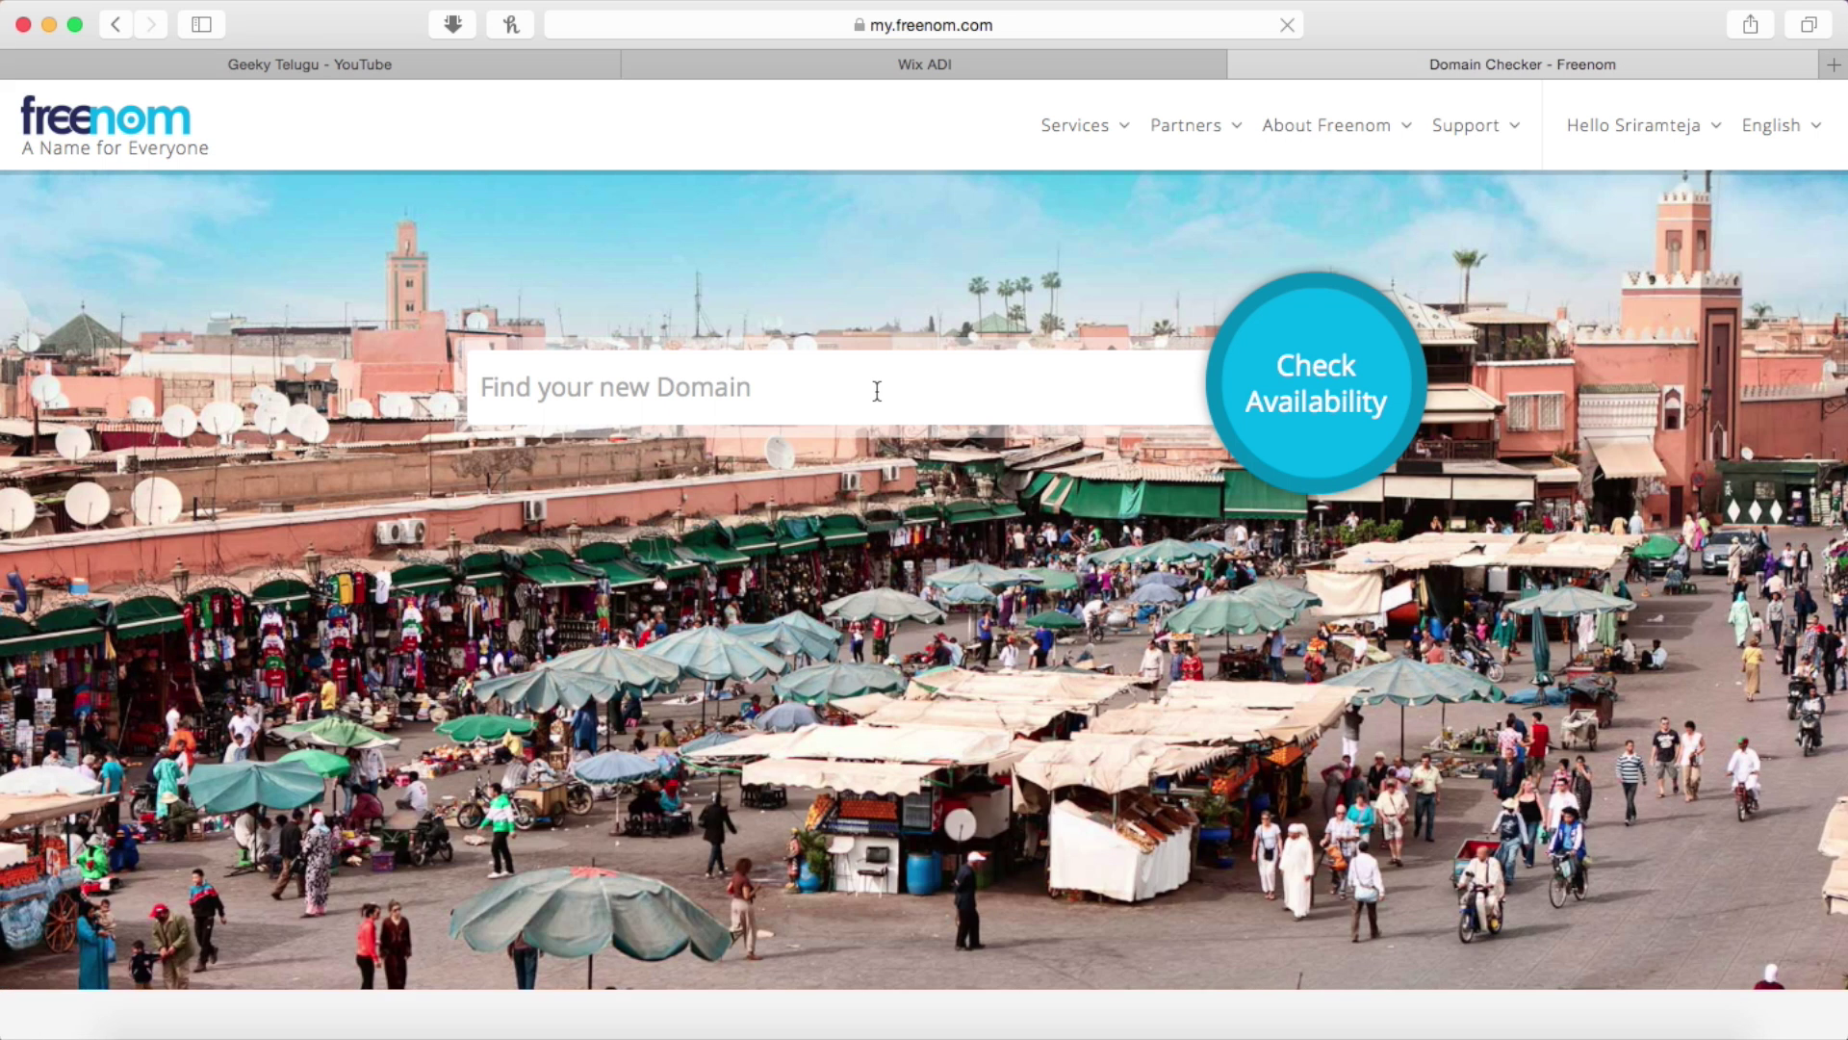
left_click(763, 385)
type("g")
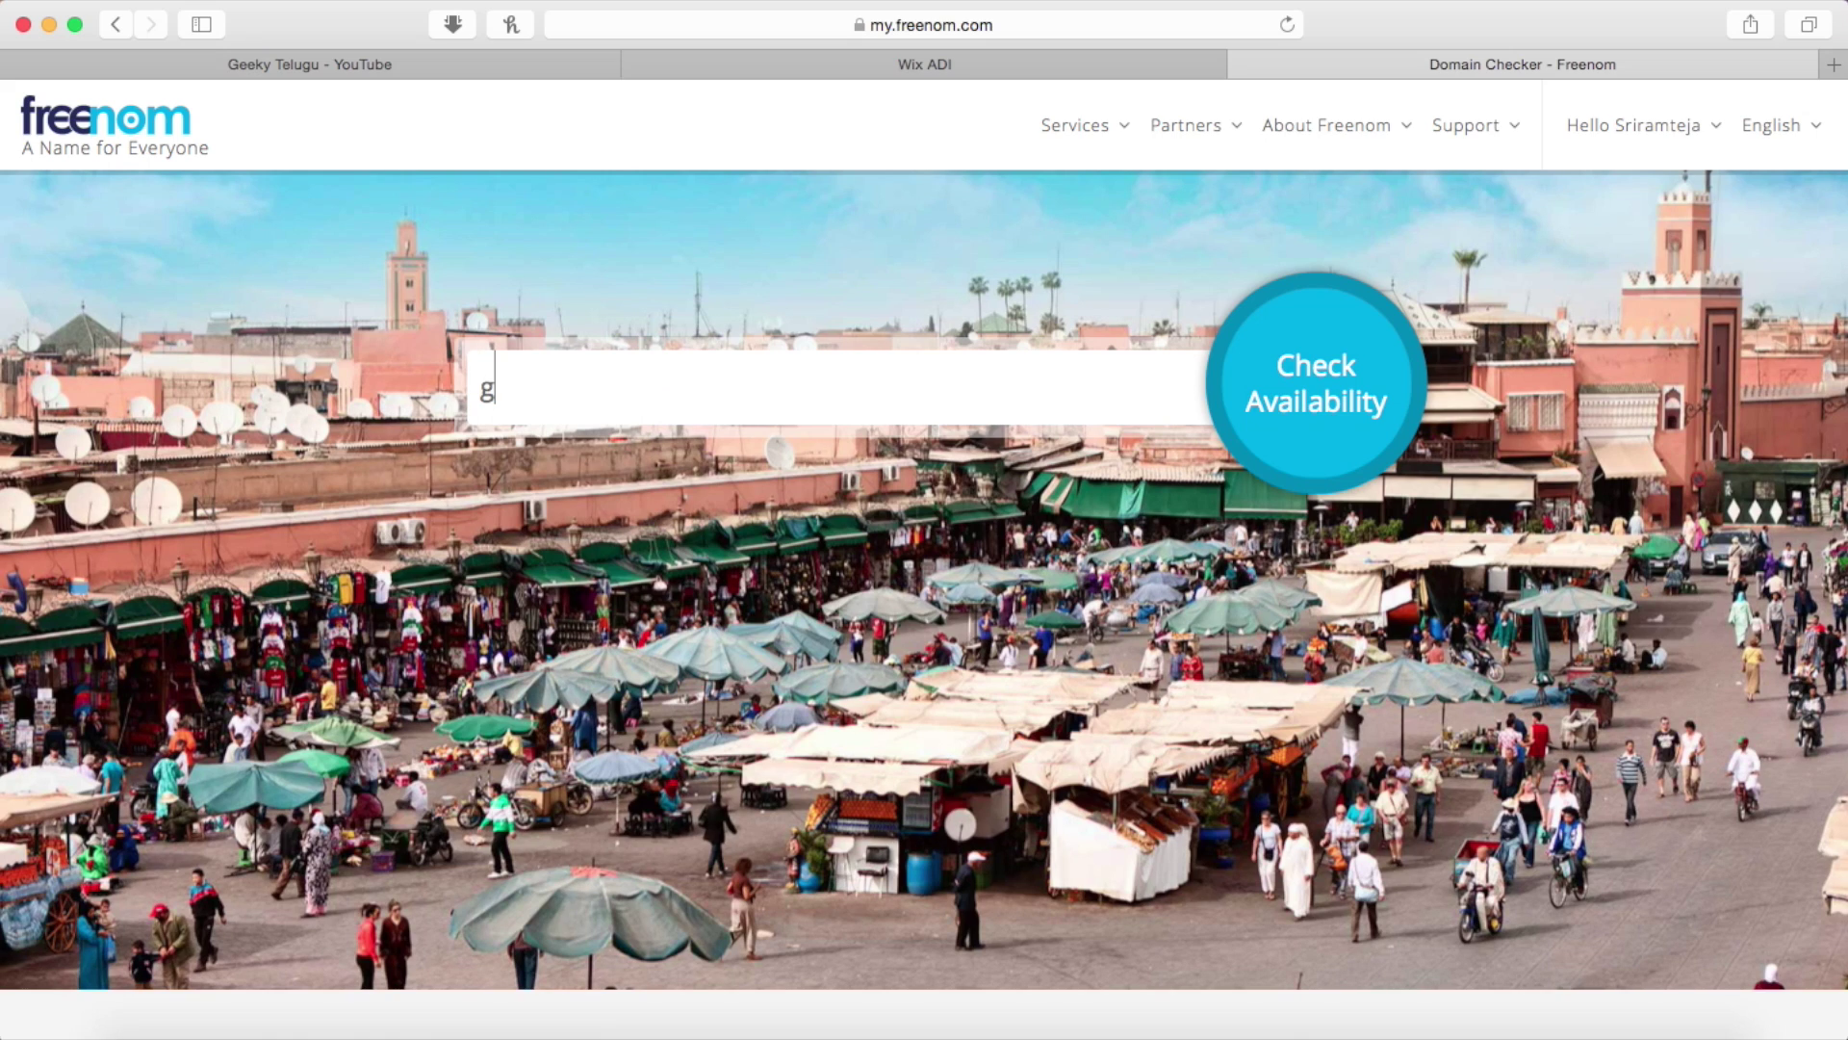
type("eekytelugu")
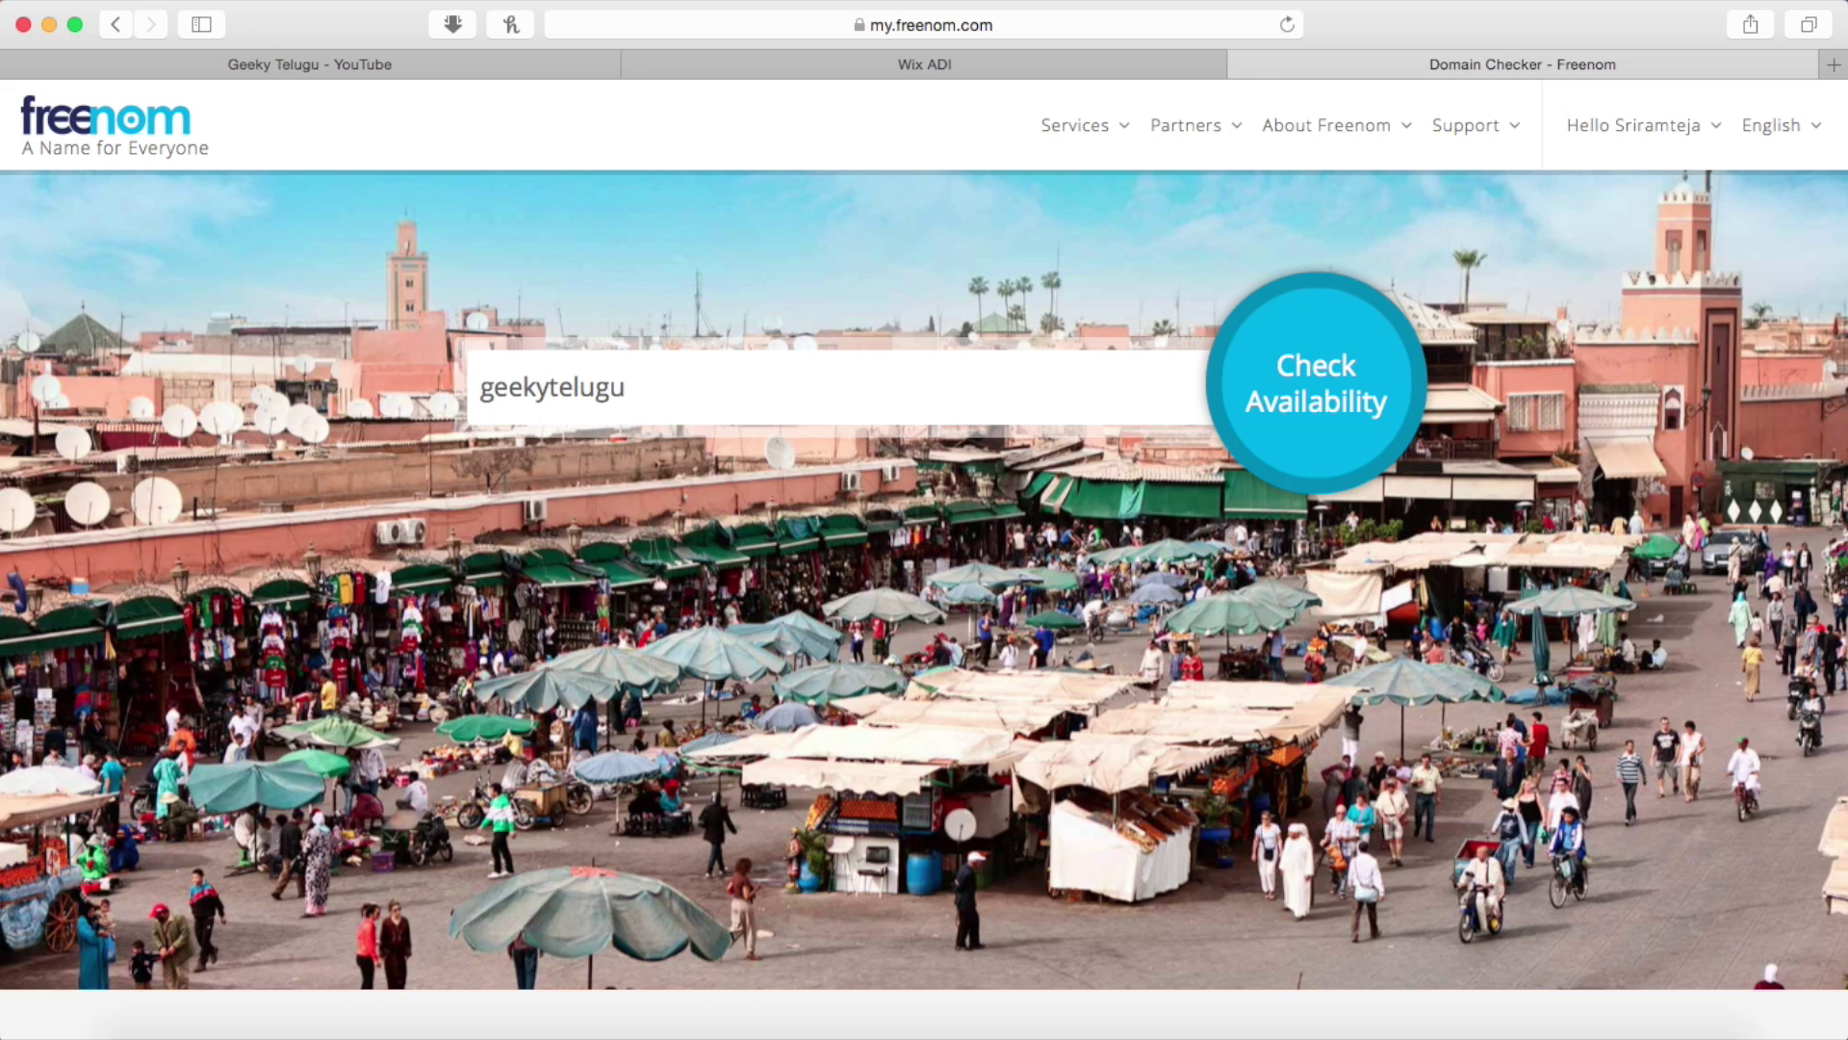
type(".tk")
left_click(1323, 398)
Step: Check out with the two domains in the cart, tech4tech.ml and geekytelugu.tk
scroll(869, 500, "down", 3)
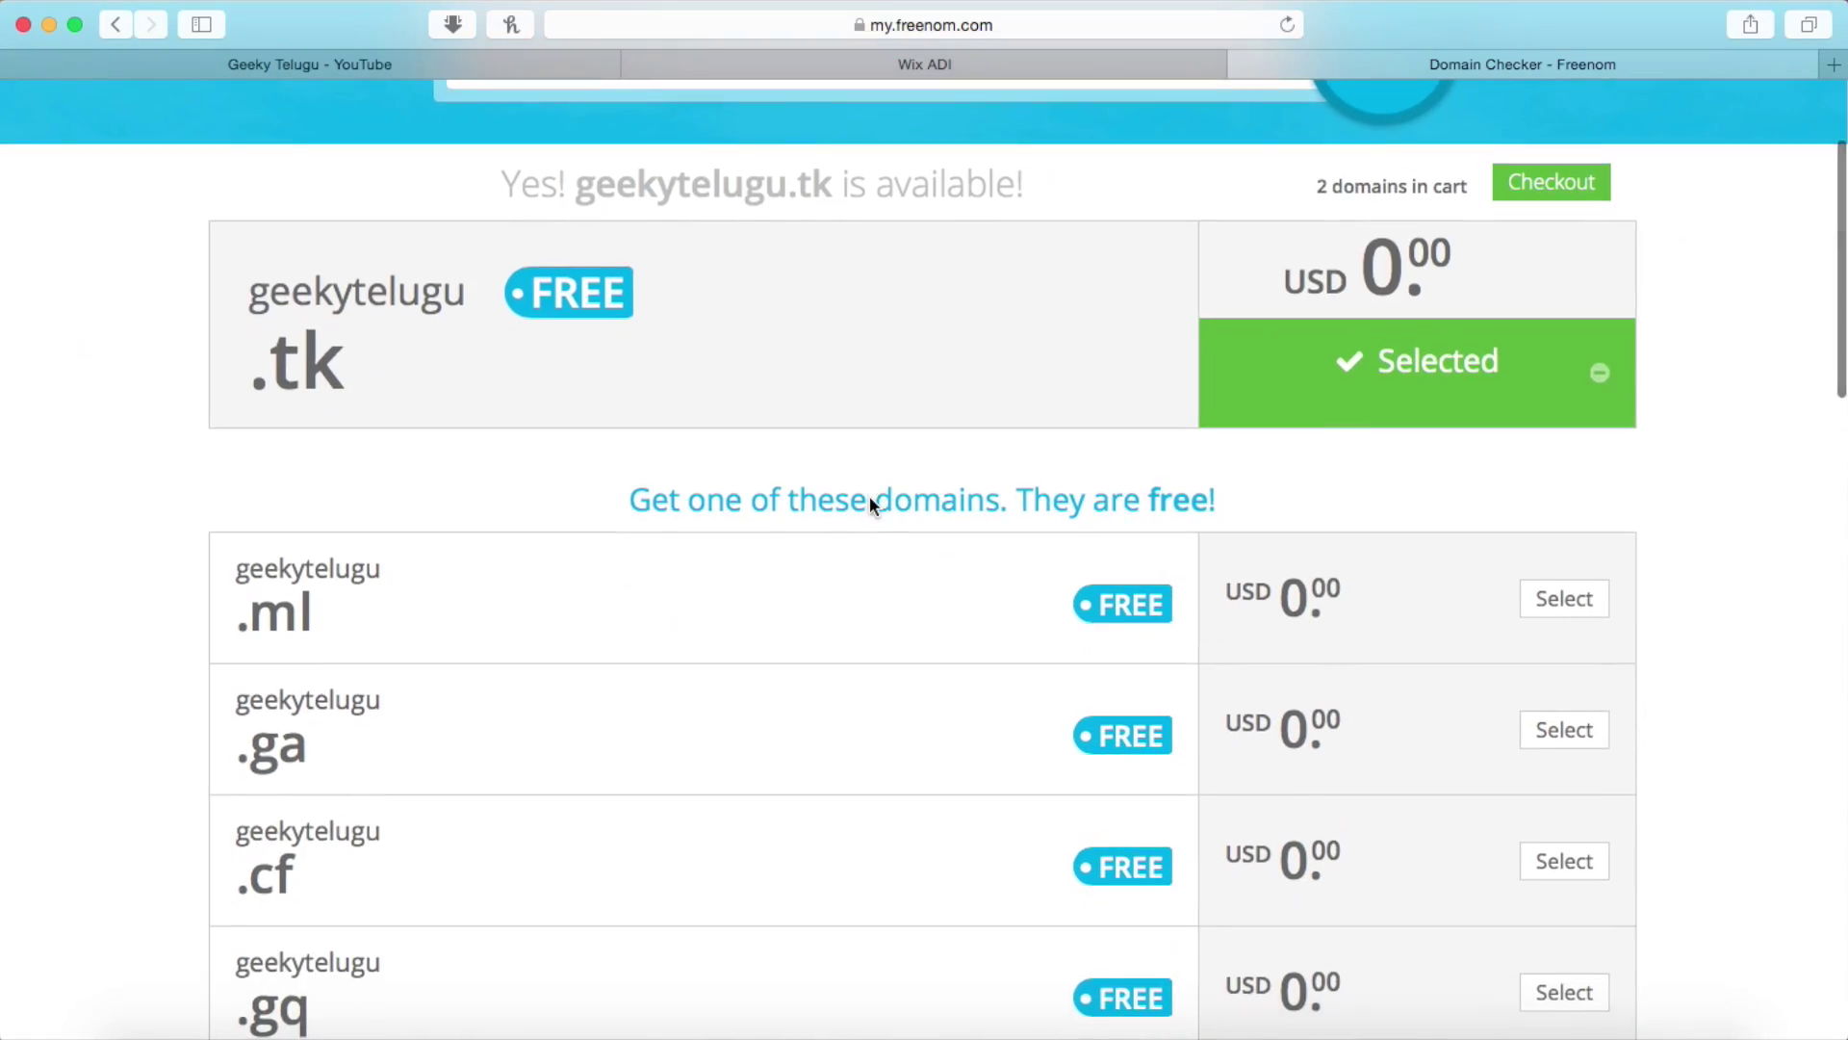
scroll(869, 502, "down", 2)
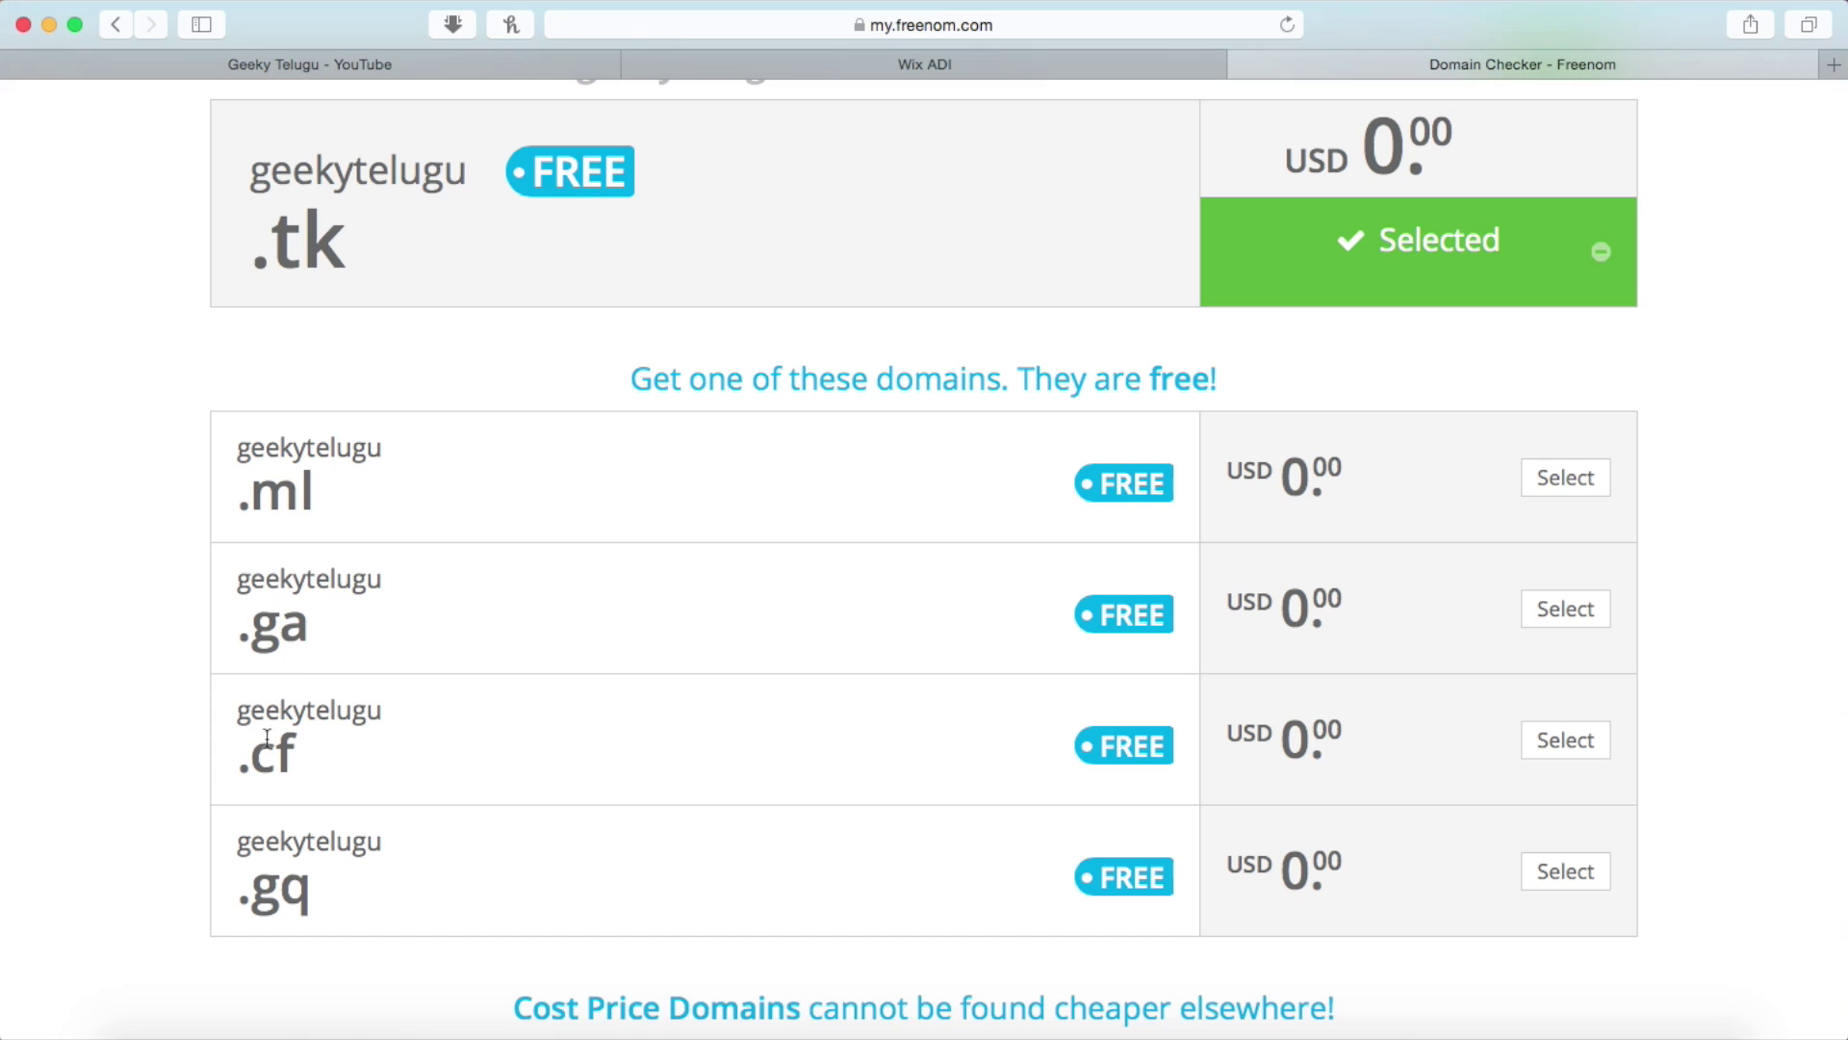
scroll(626, 645, "up", 5)
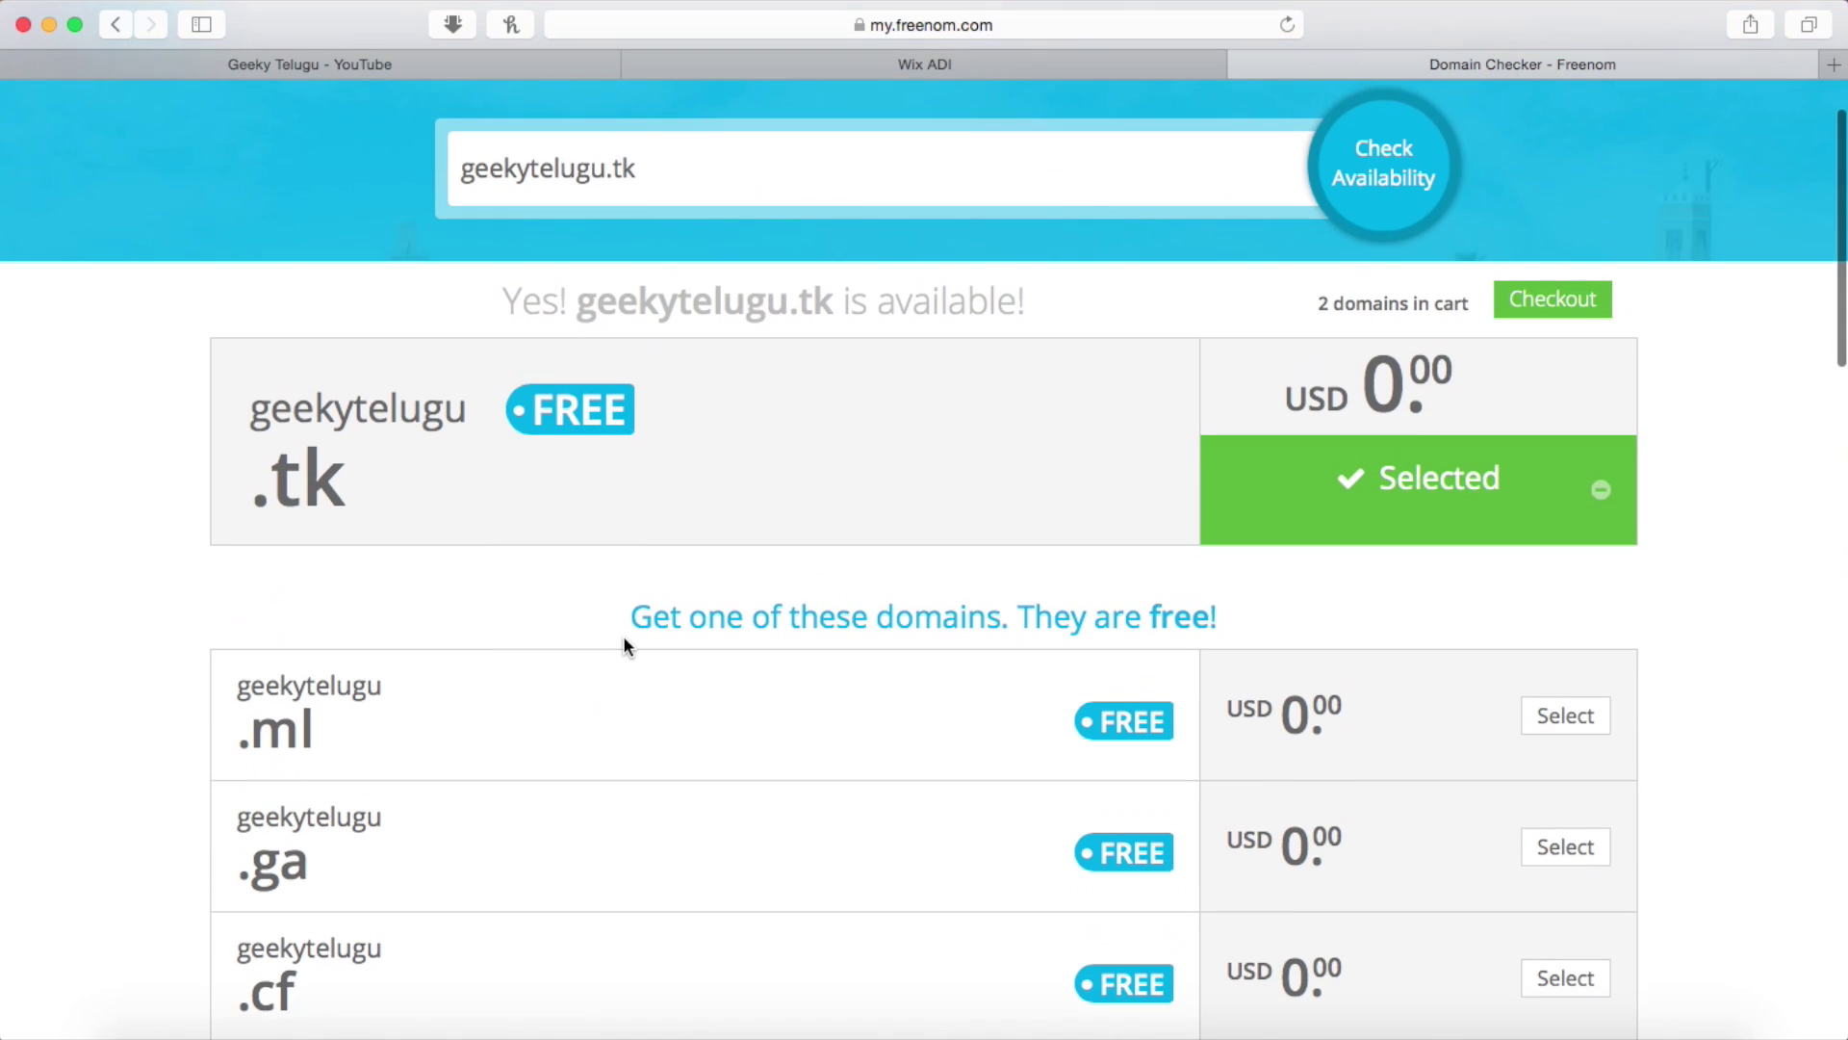
scroll(626, 645, "down", 4)
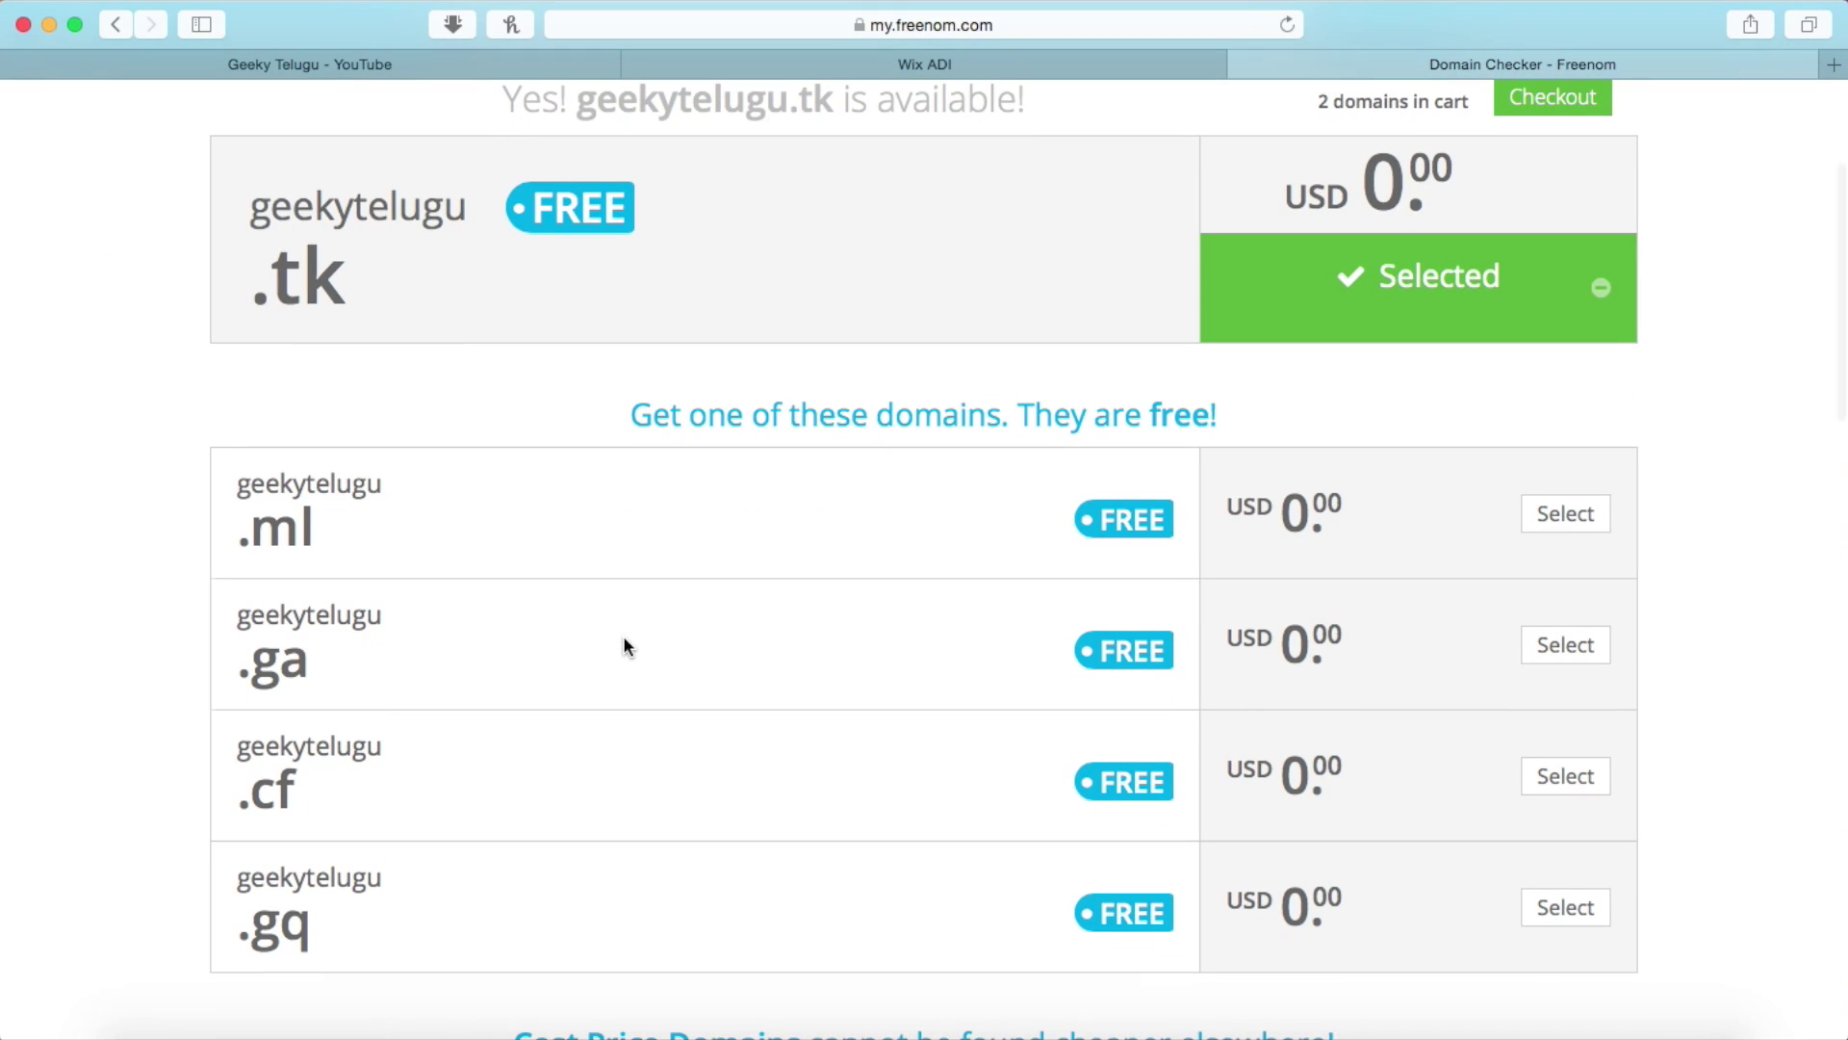
scroll(623, 646, "up", 3)
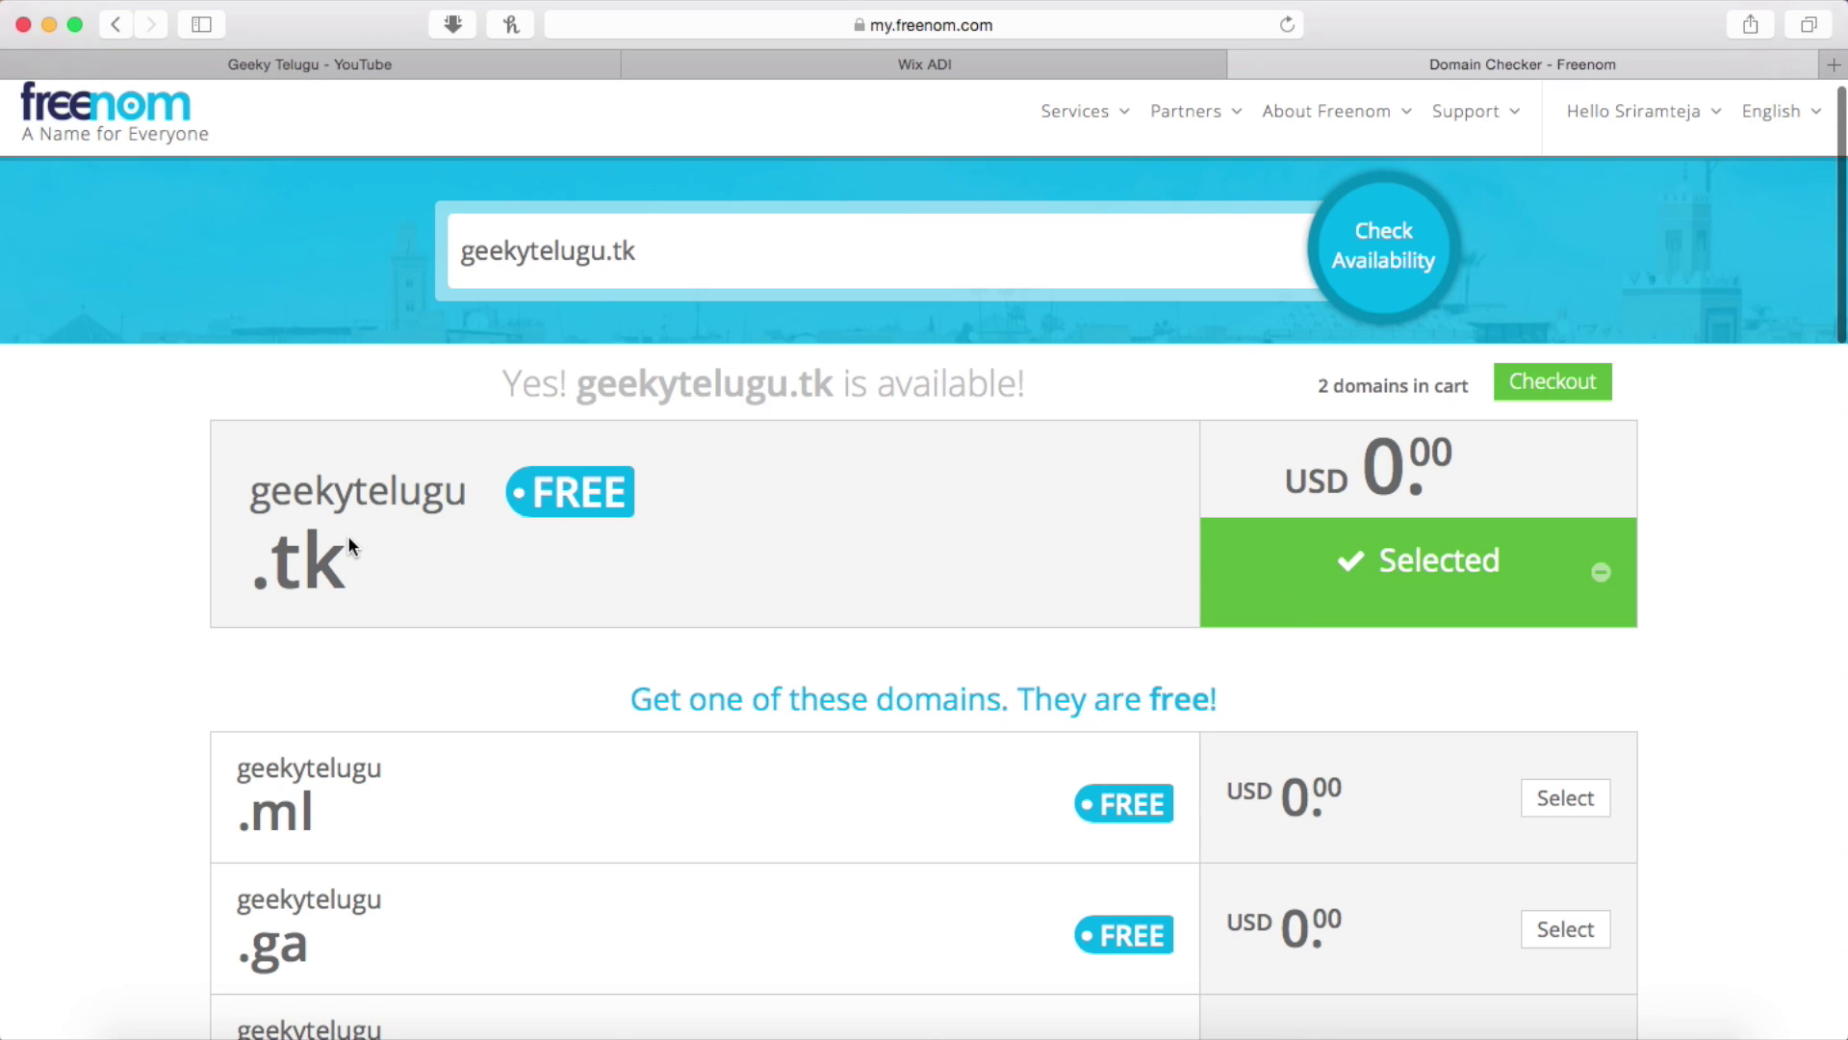
scroll(1588, 443, "up", 1)
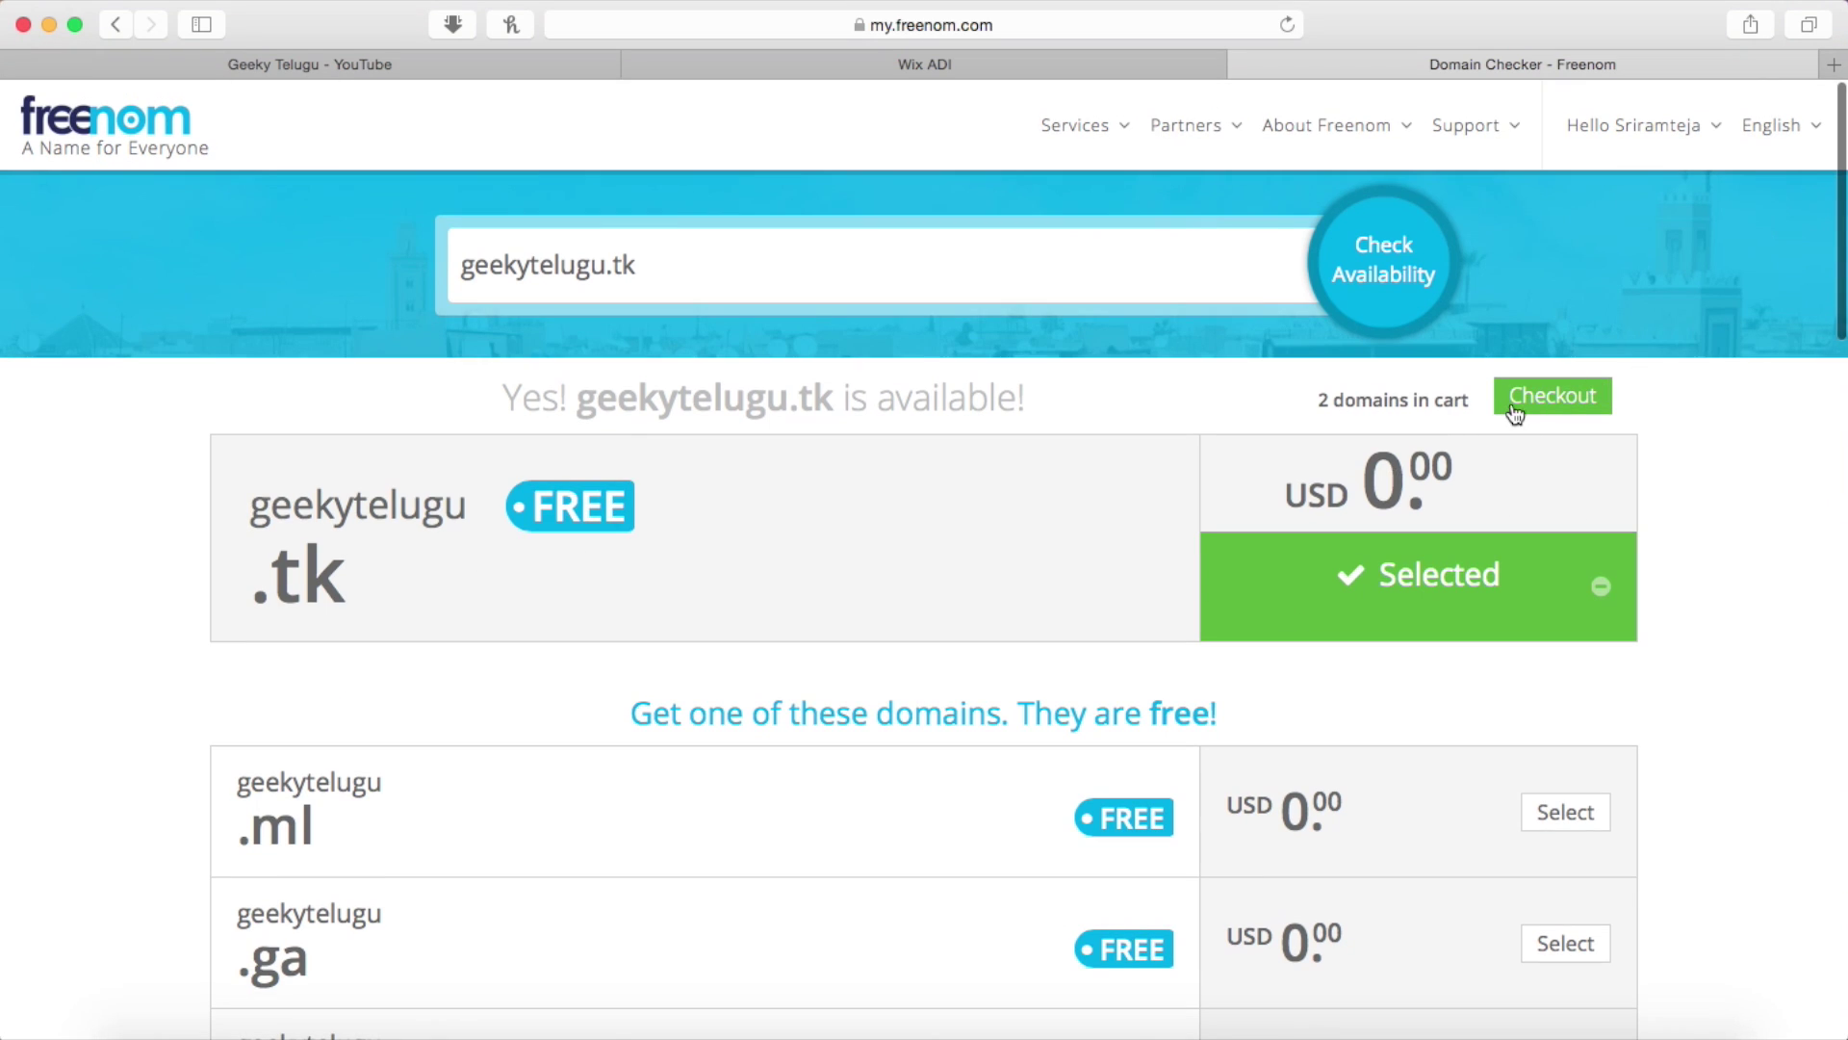
left_click(1564, 399)
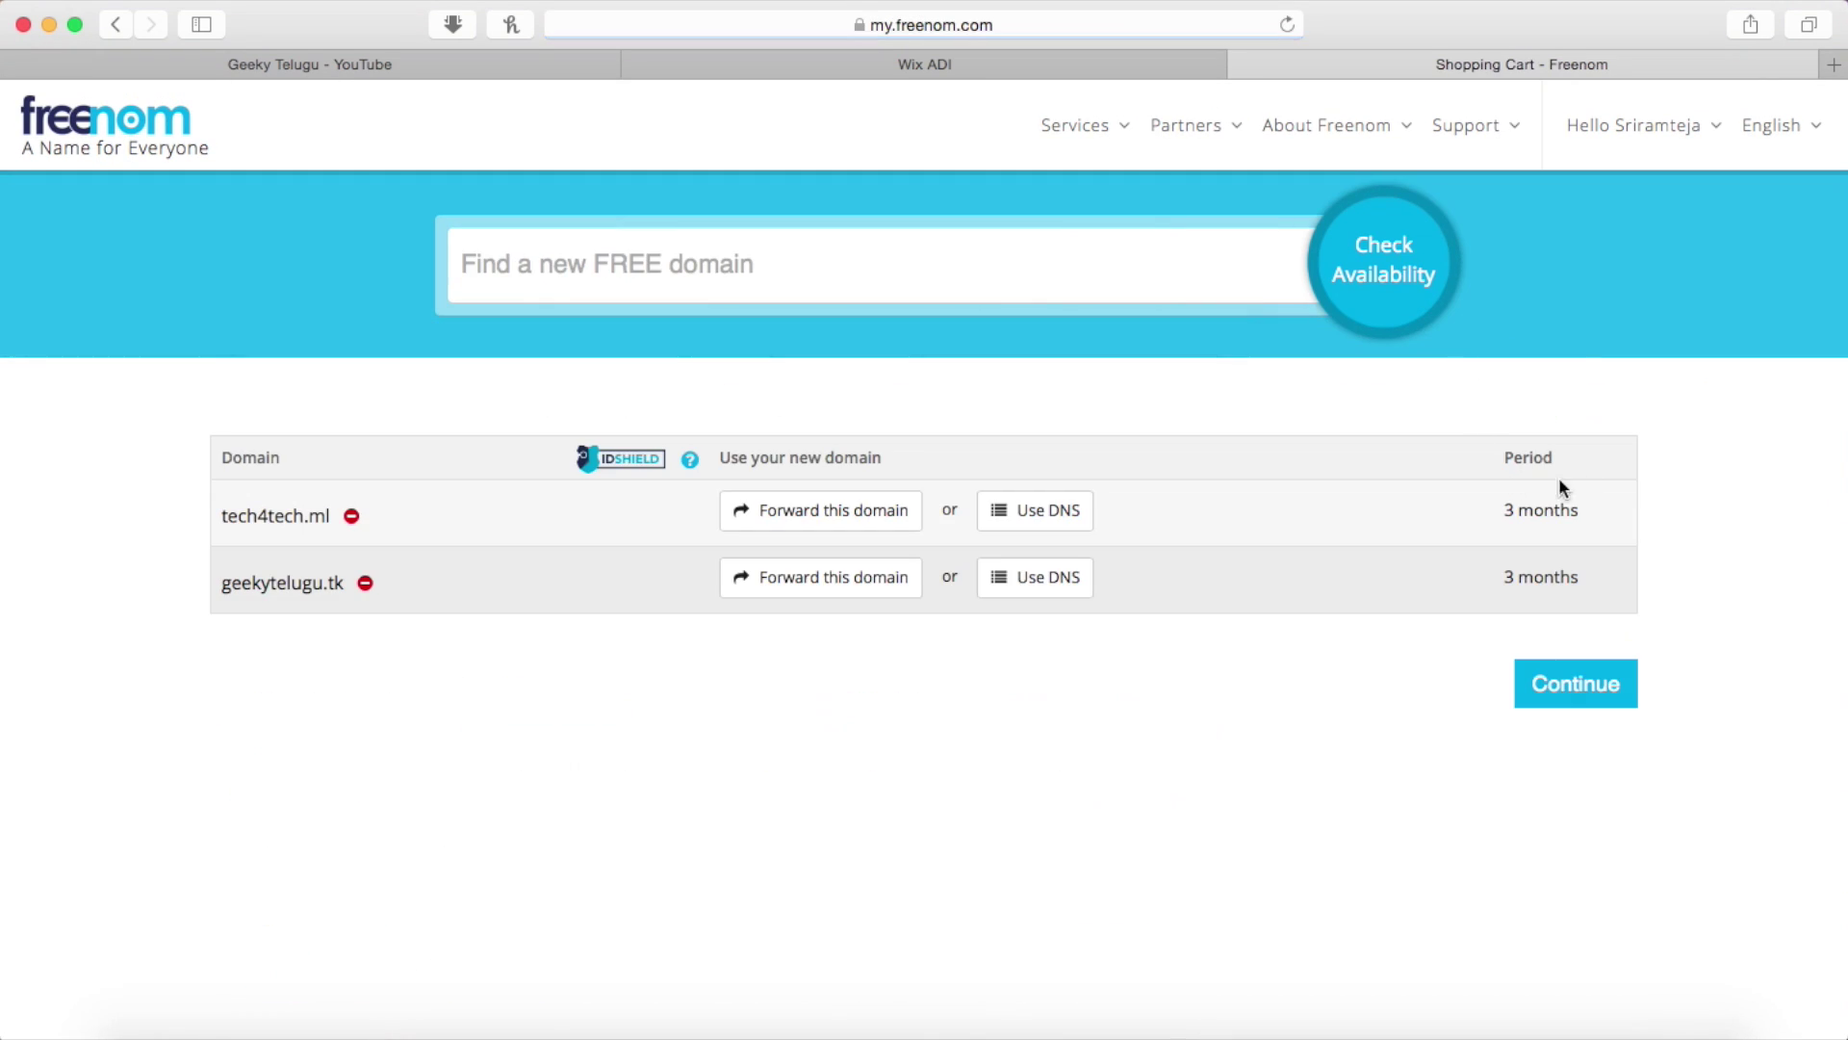
scroll(1043, 634, "down", 2)
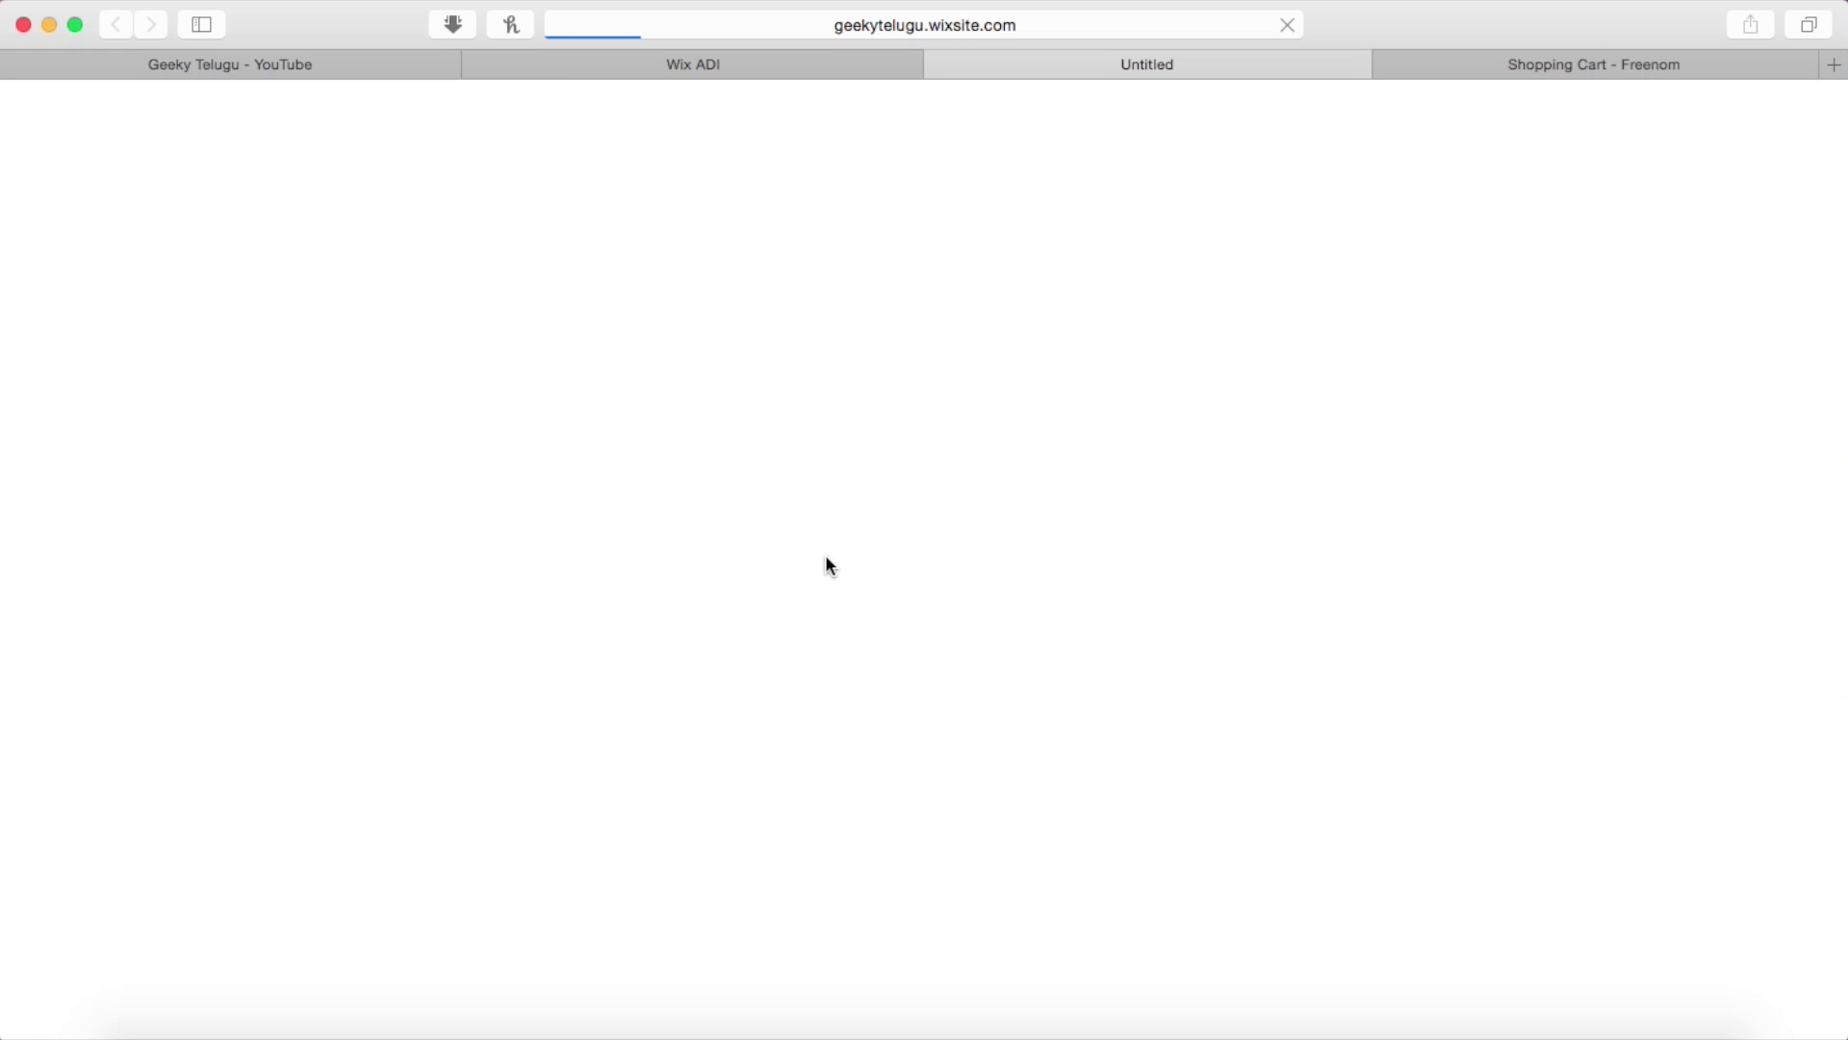
left_click(992, 25)
key("super+c")
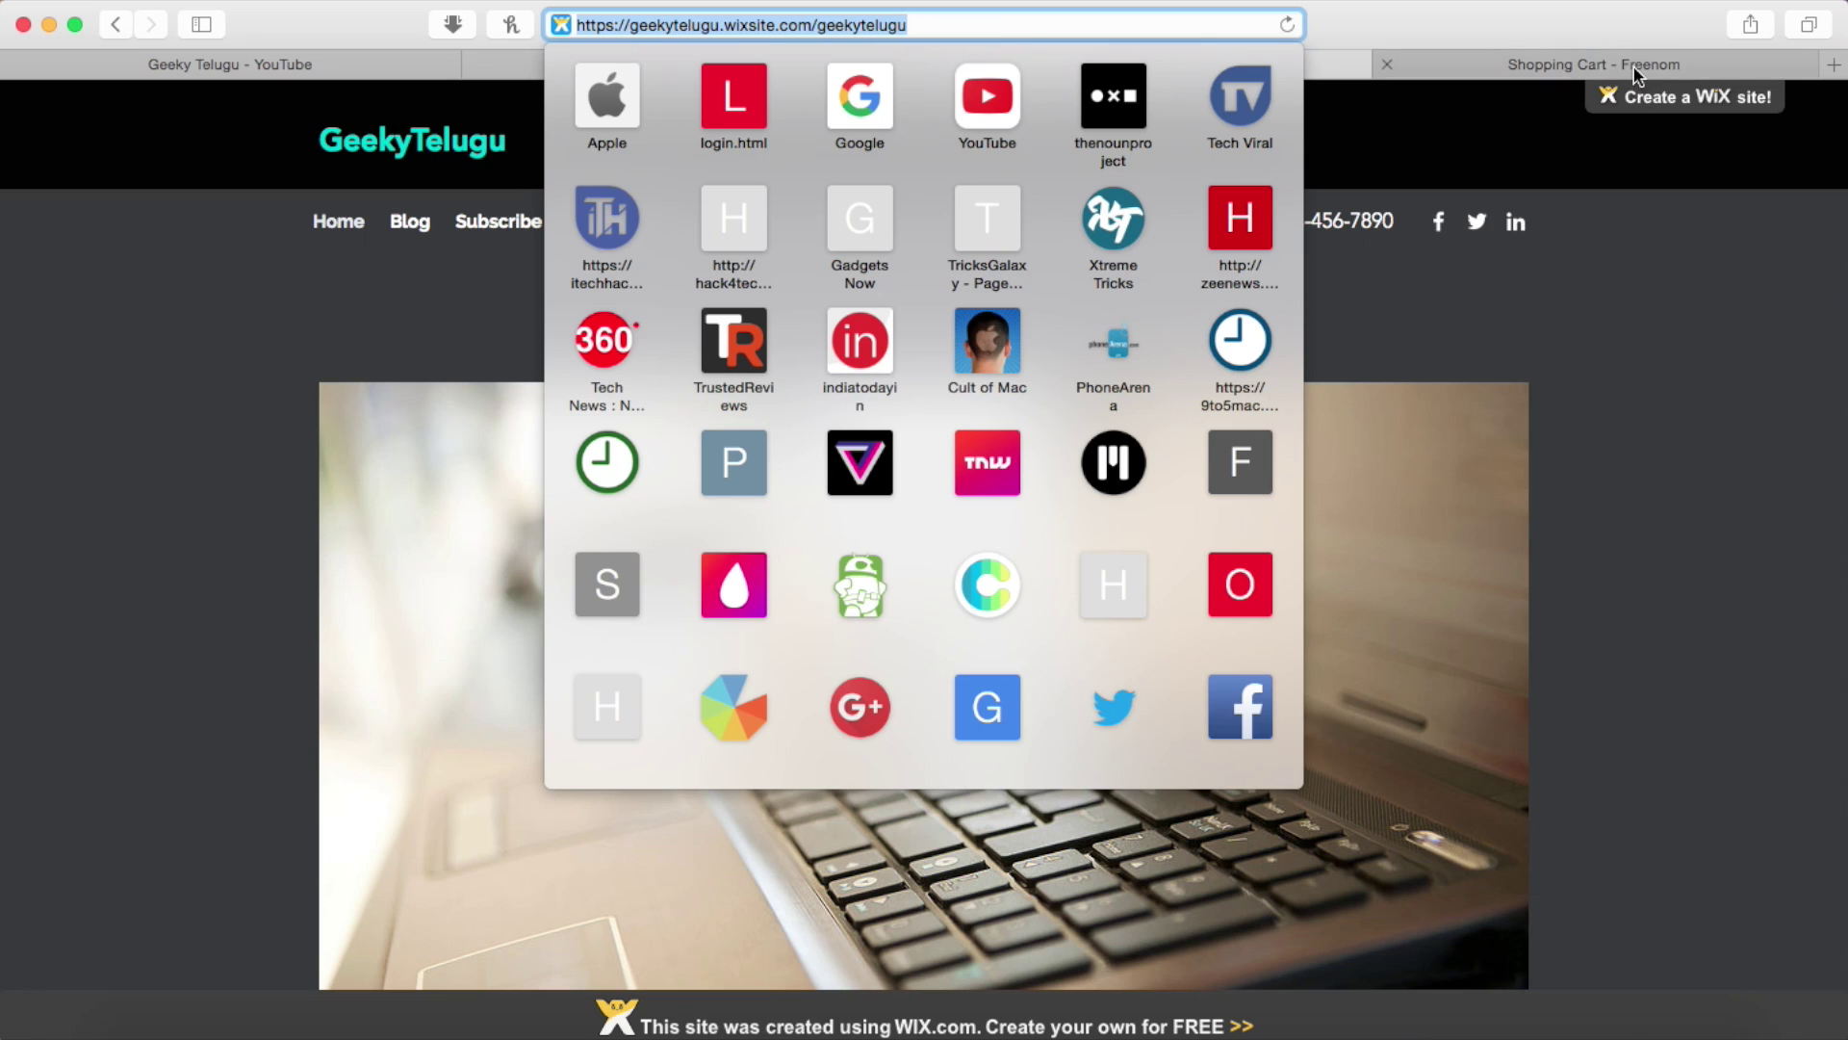
left_click(1386, 64)
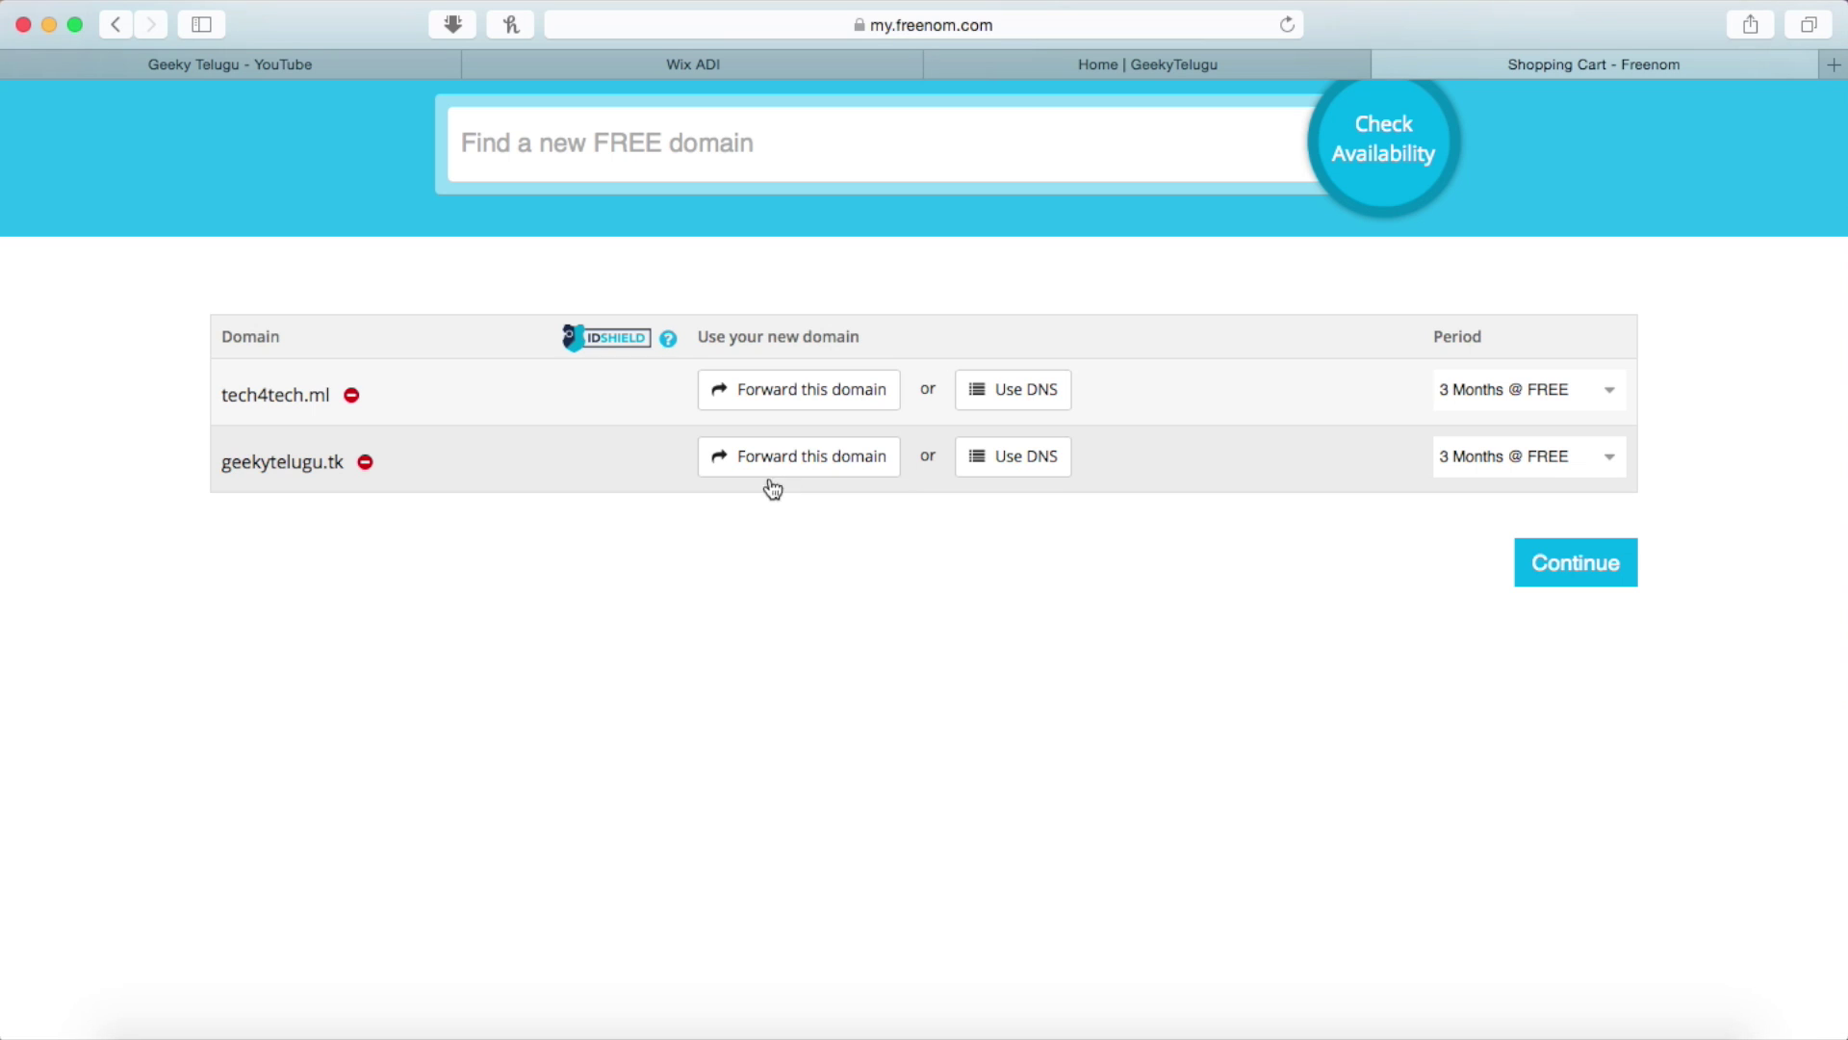
left_click(800, 468)
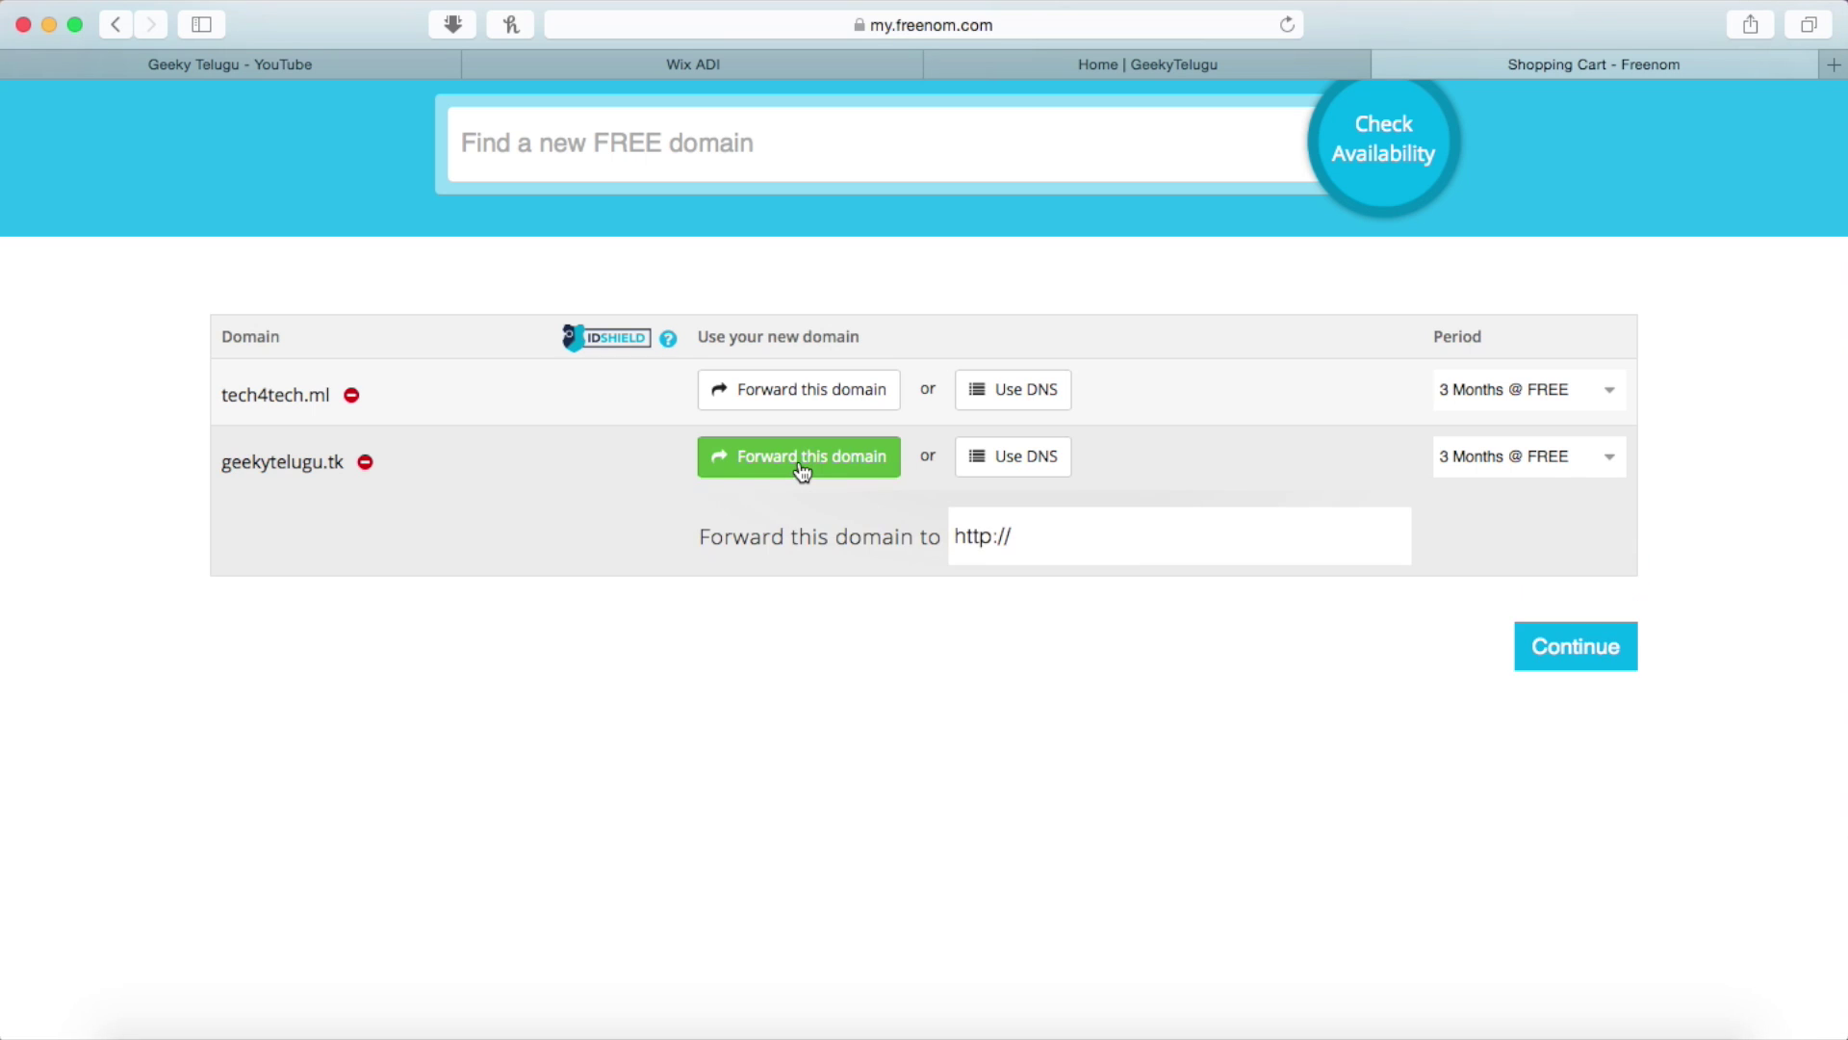
left_click(1028, 537)
key("super+v")
left_click(1039, 536)
key("BackSpace")
key("BackSpace")
key("BackSpace")
key("BackSpace")
key("BackSpace")
key("BackSpace")
key("BackSpace")
key("BackSpace")
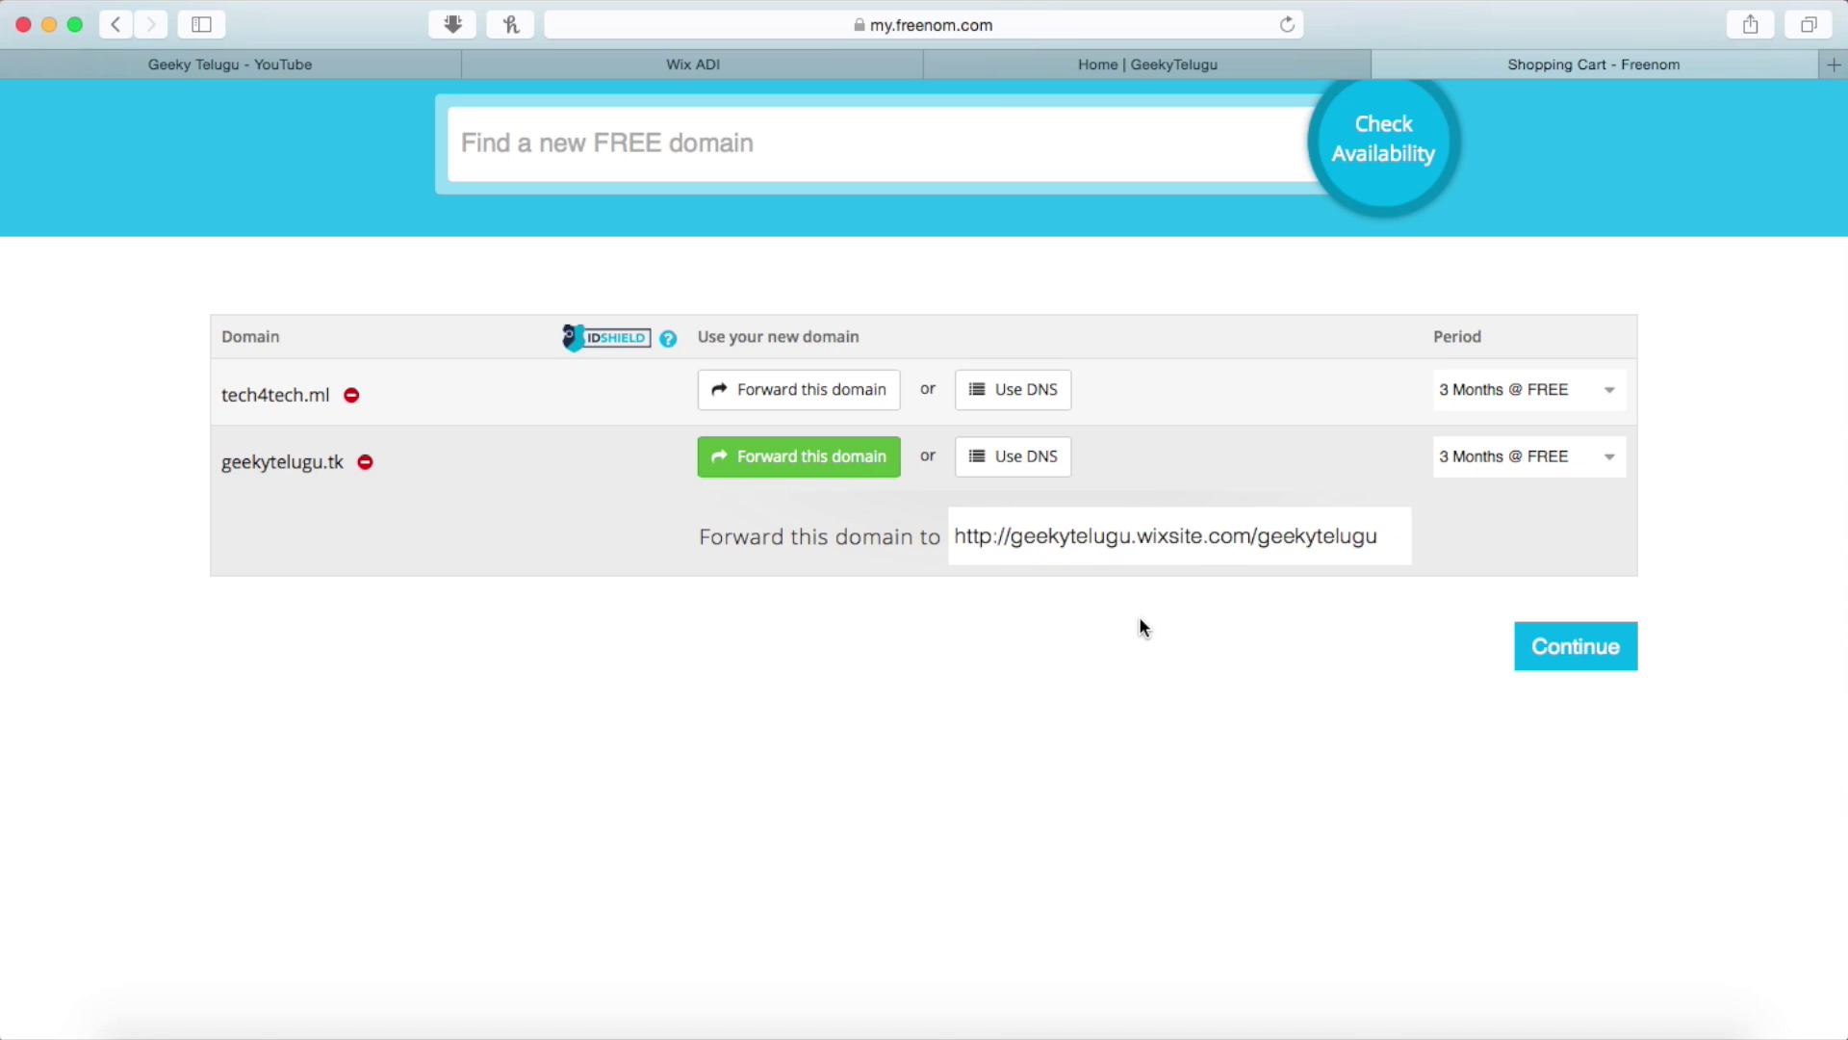
Step: Set geekytelugu.tk's registration period to 12 Months @ FREE and continue
left_click(1500, 471)
left_click(1494, 464)
left_click(1573, 664)
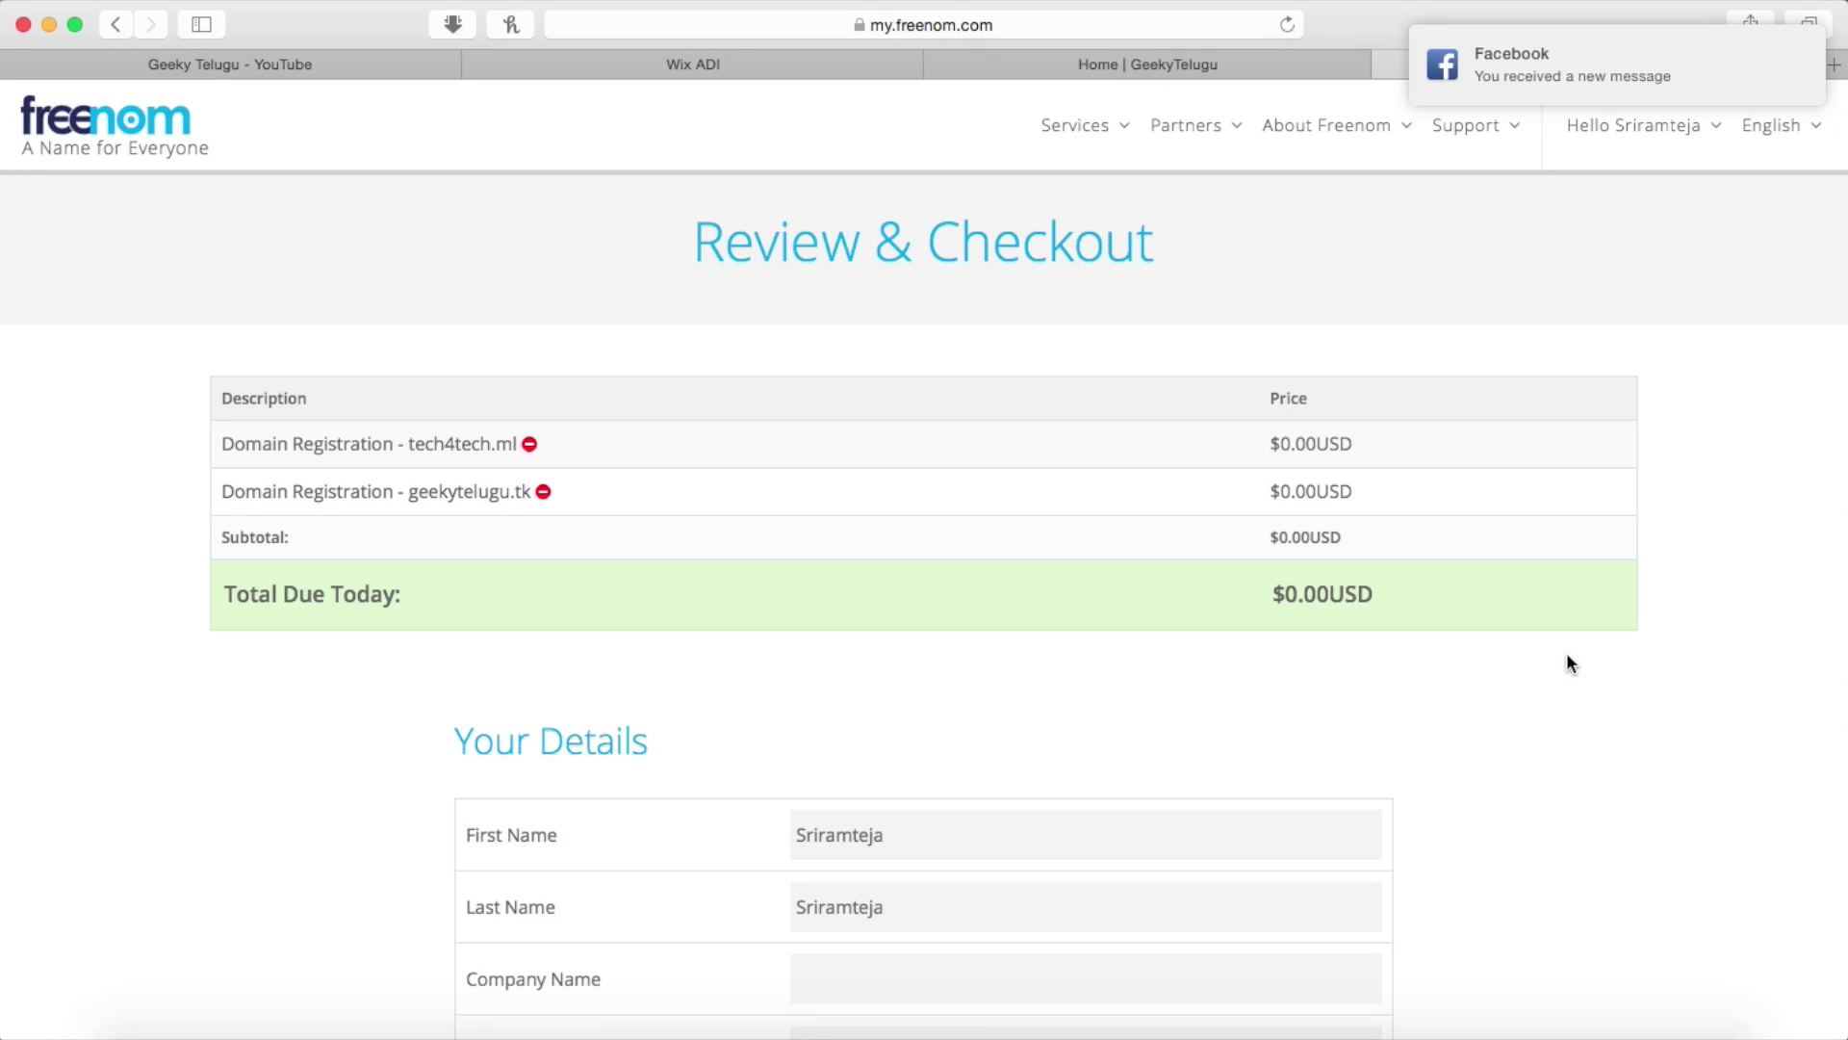
Step: Fill in your details, complete the free order, and go to the Client Area
scroll(886, 731, "down", 6)
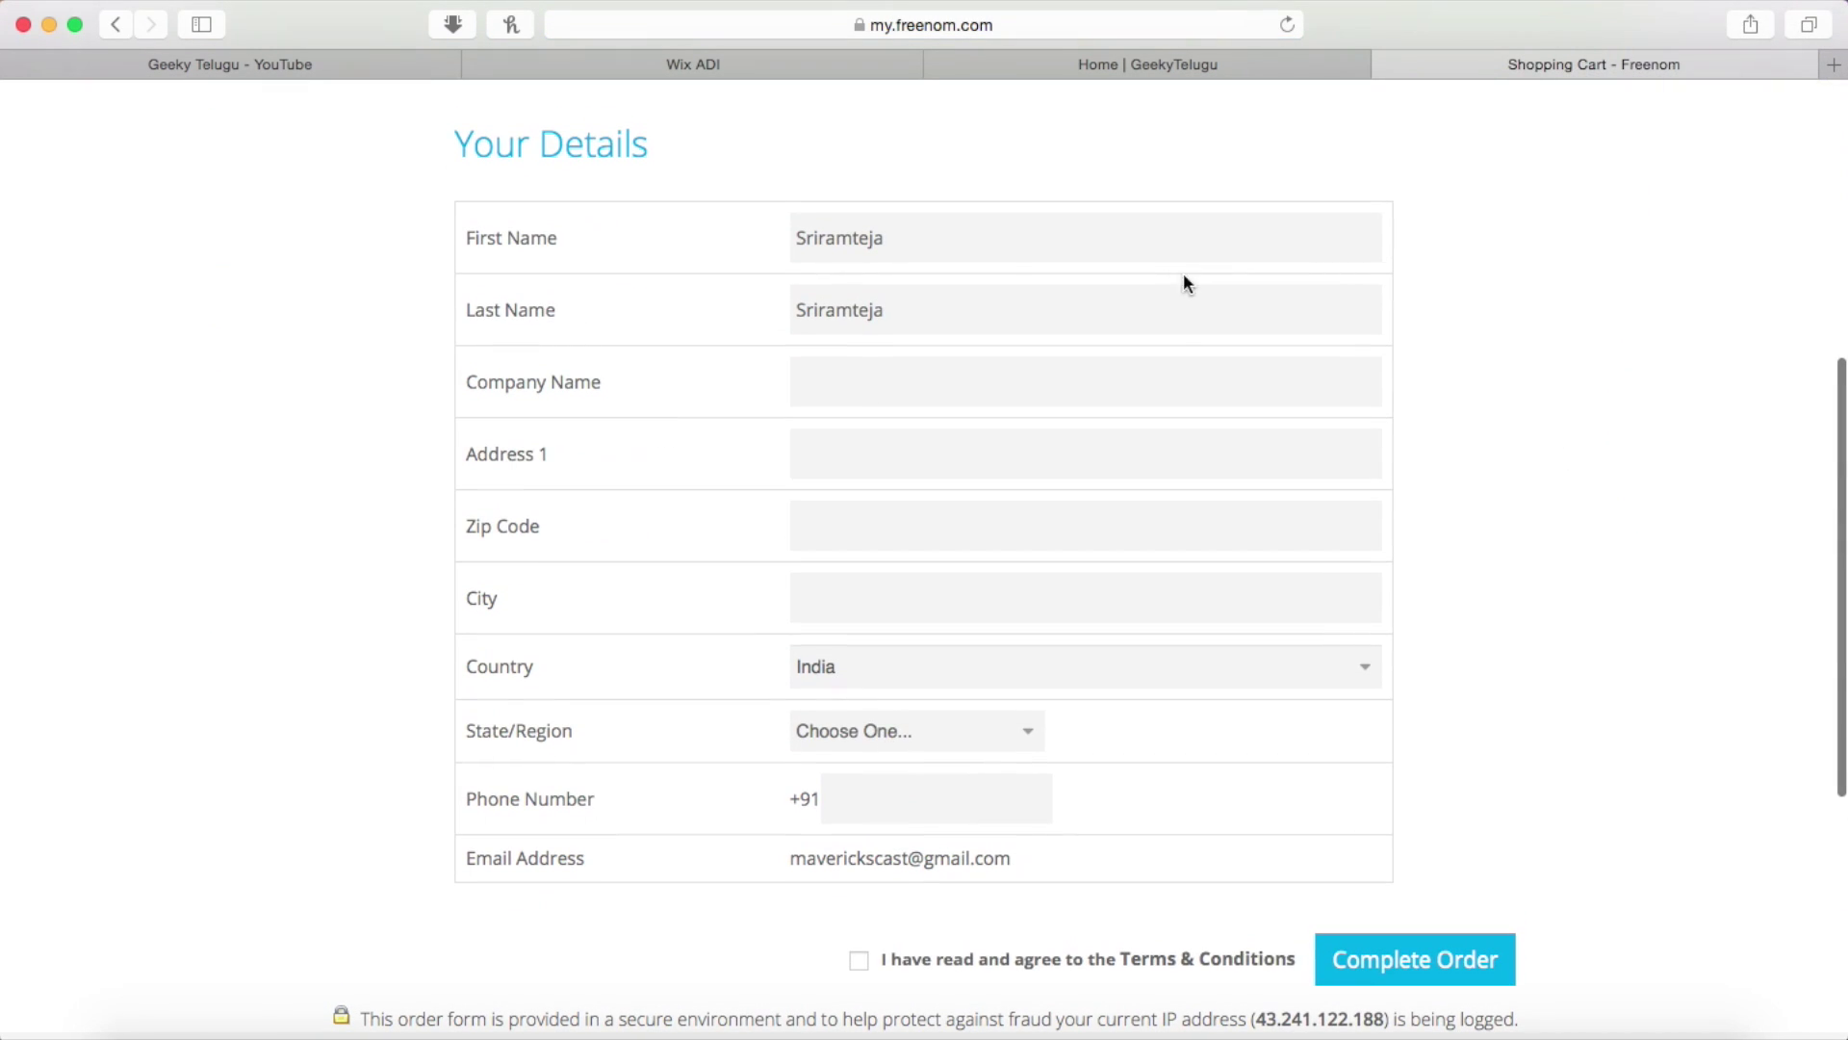
left_click(856, 375)
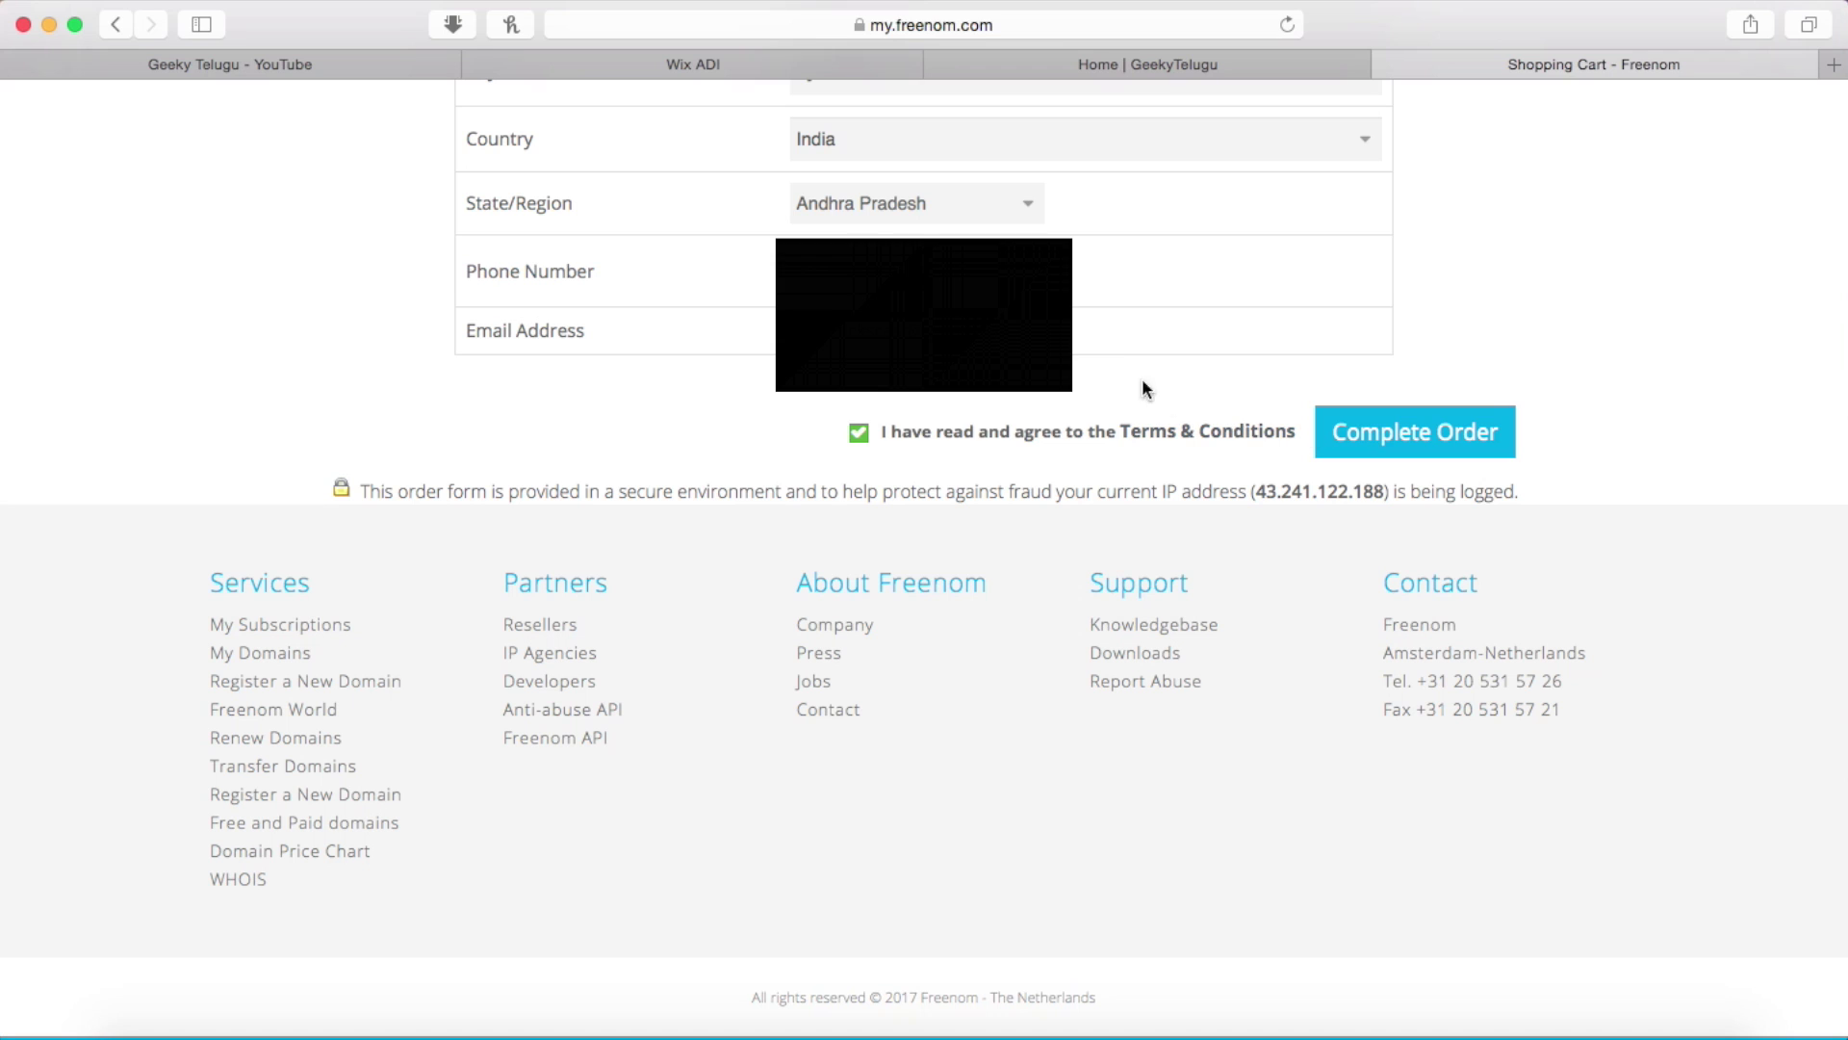
left_click(1380, 441)
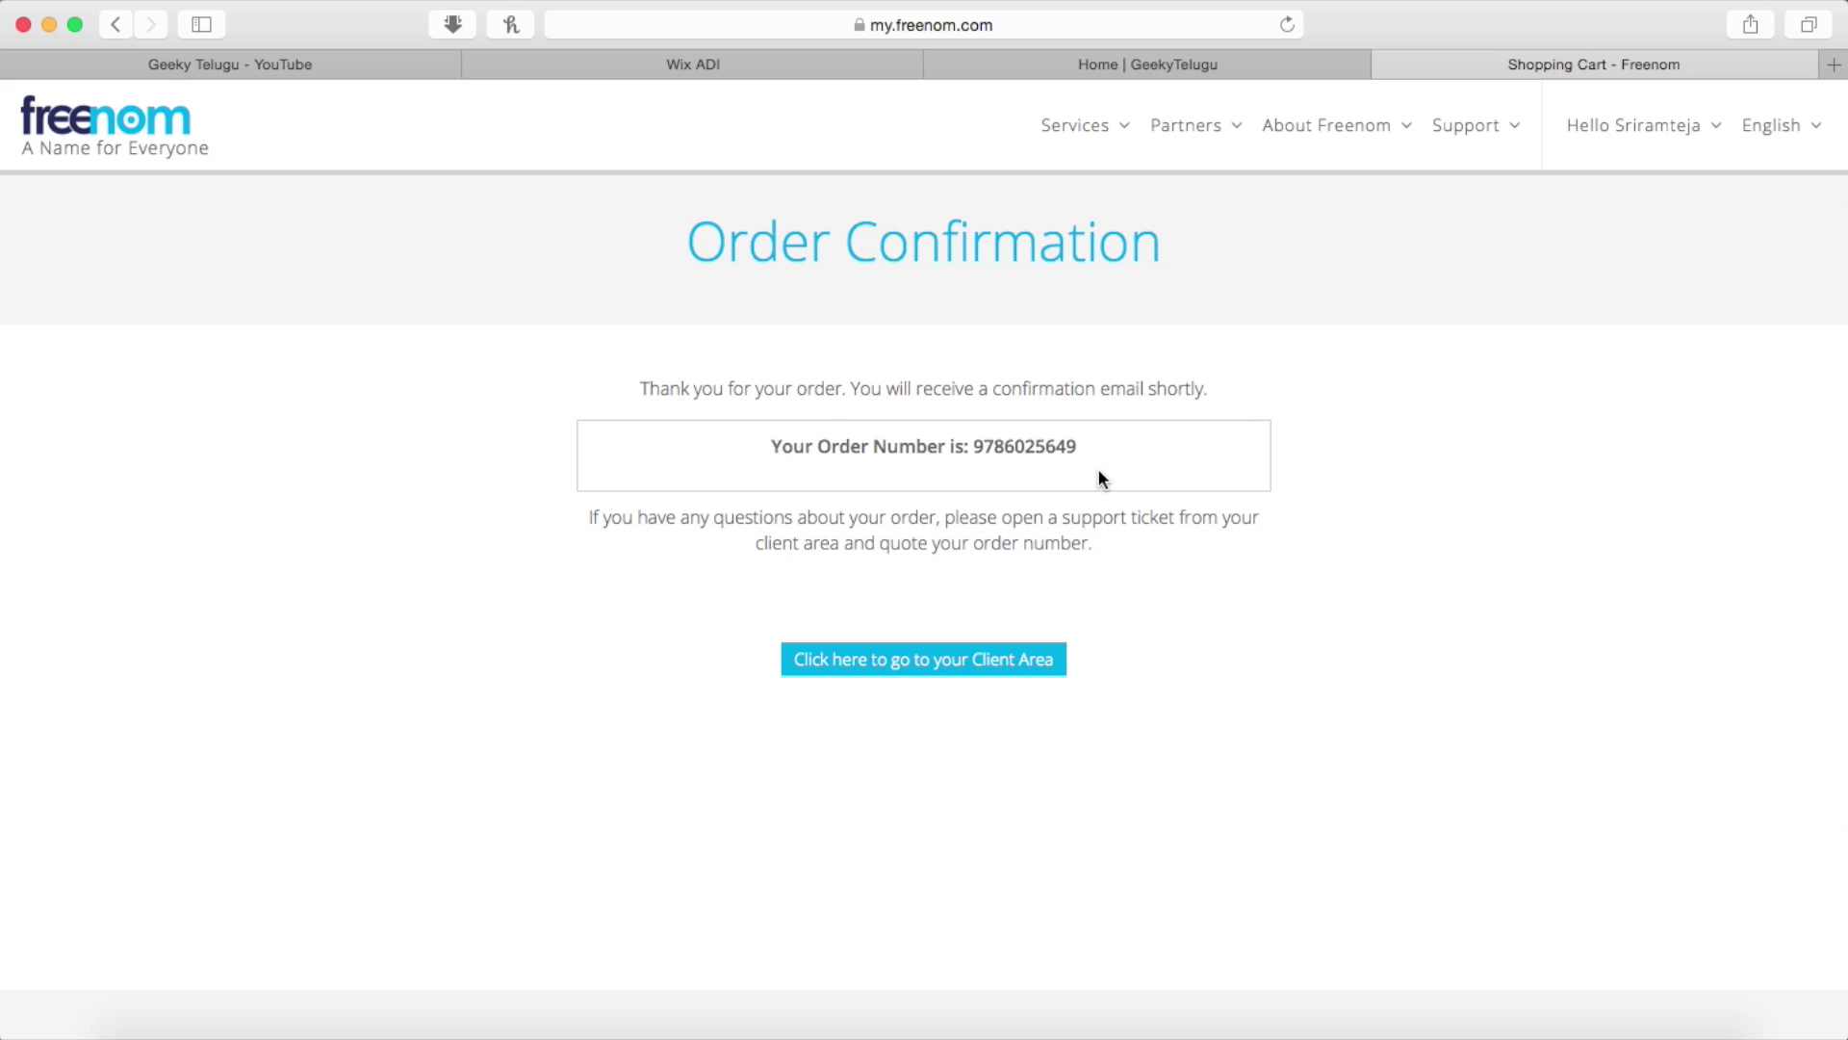
left_click(943, 664)
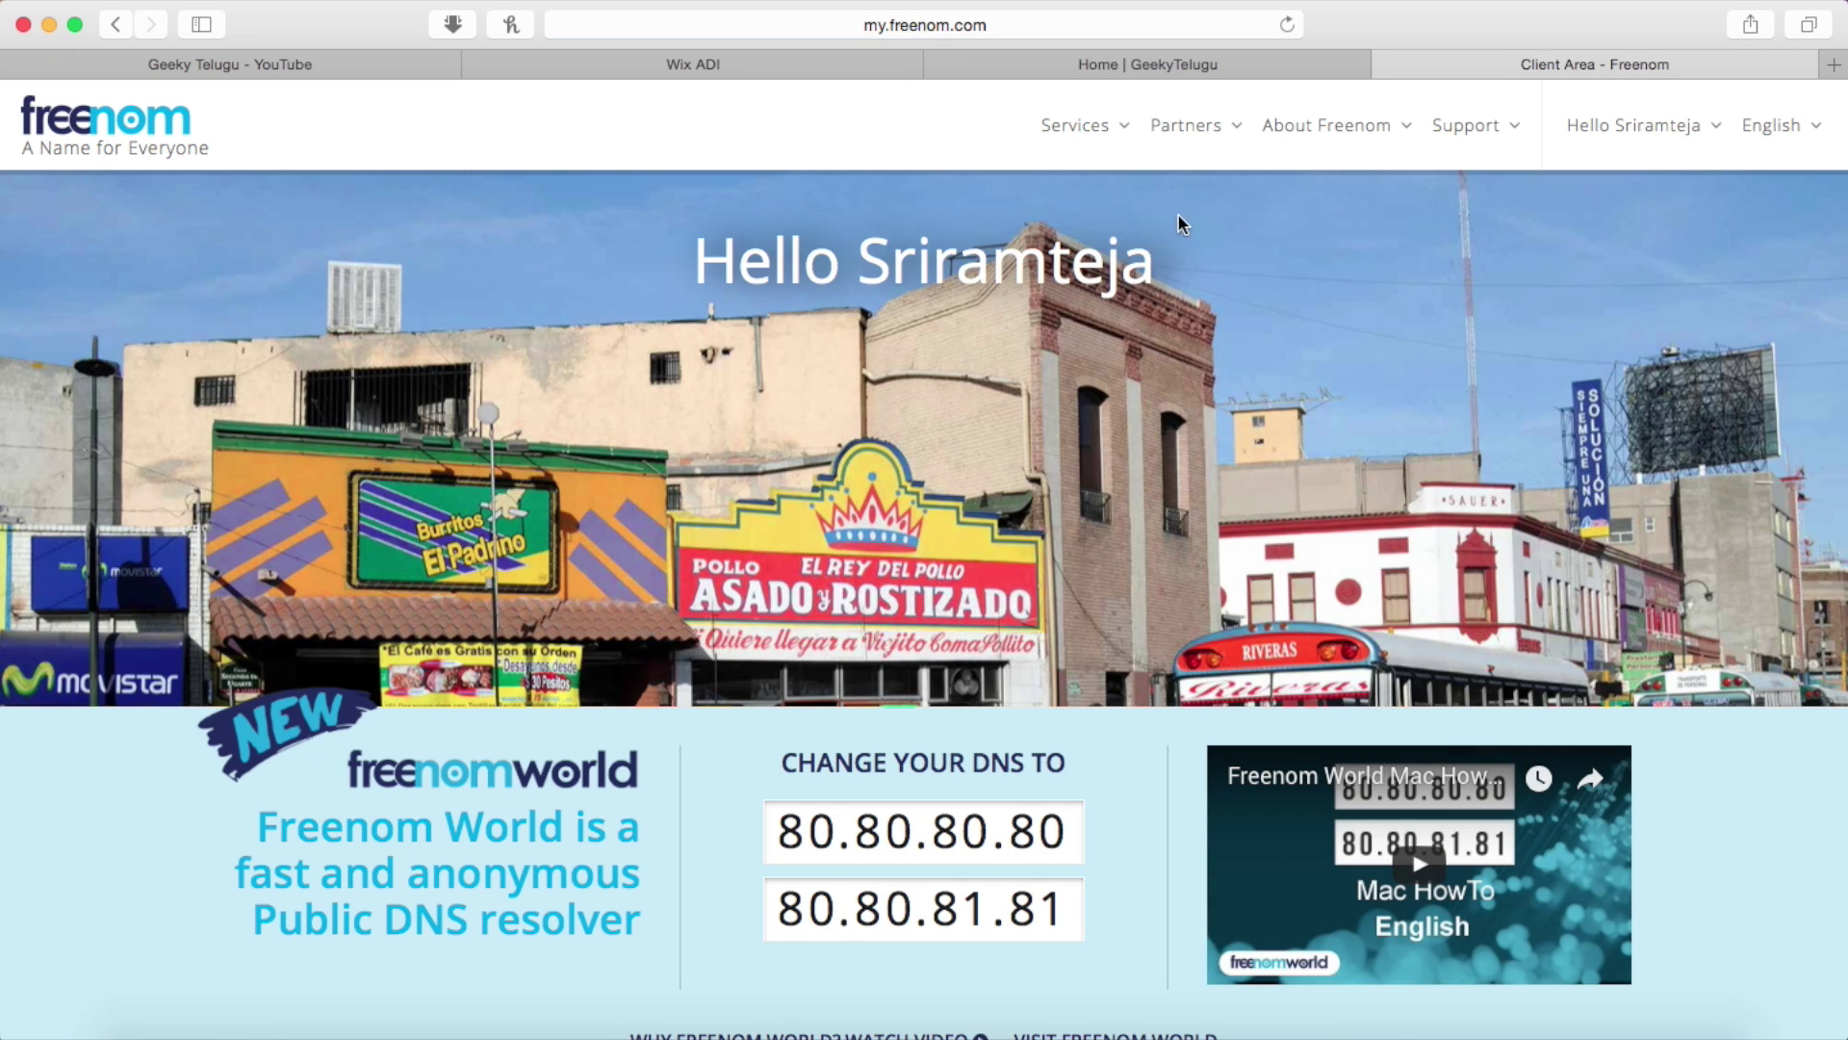
Step: From Freenom's Services > My Domains list, open geekytelugu.tk in a new tab
mouse_move(1089, 129)
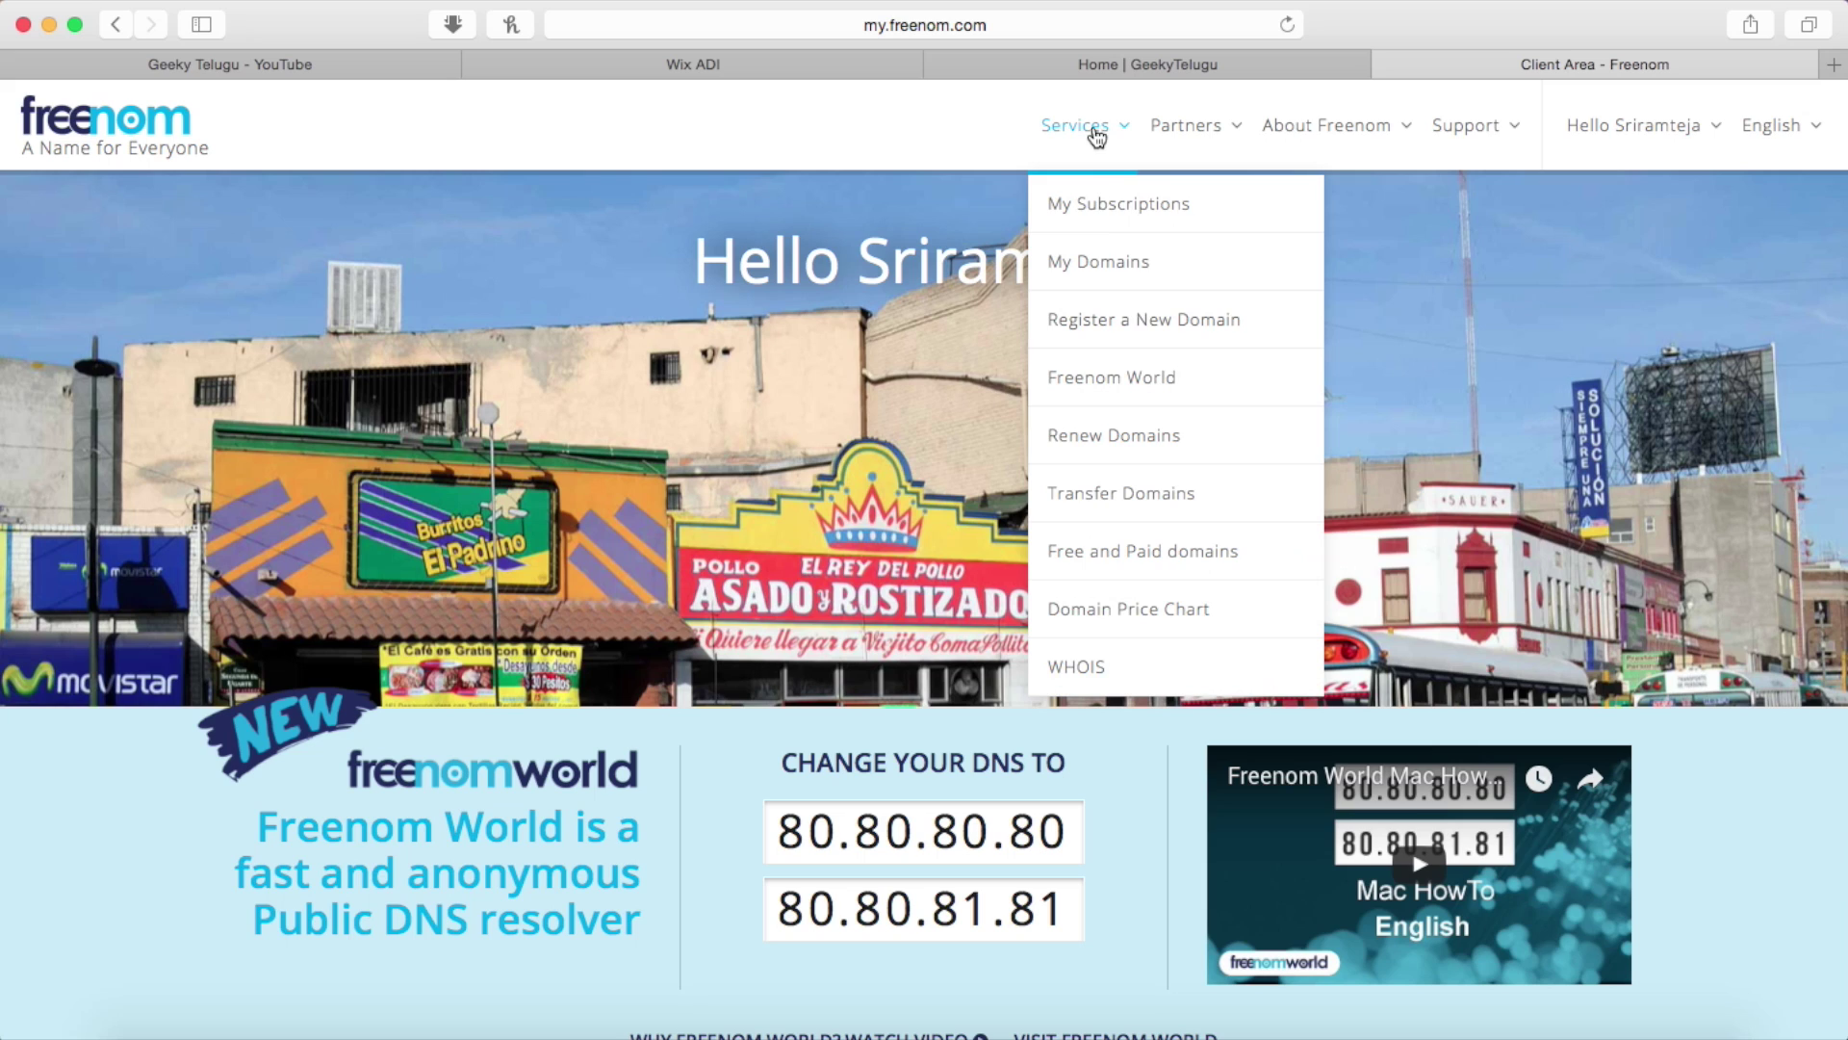
left_click(1122, 266)
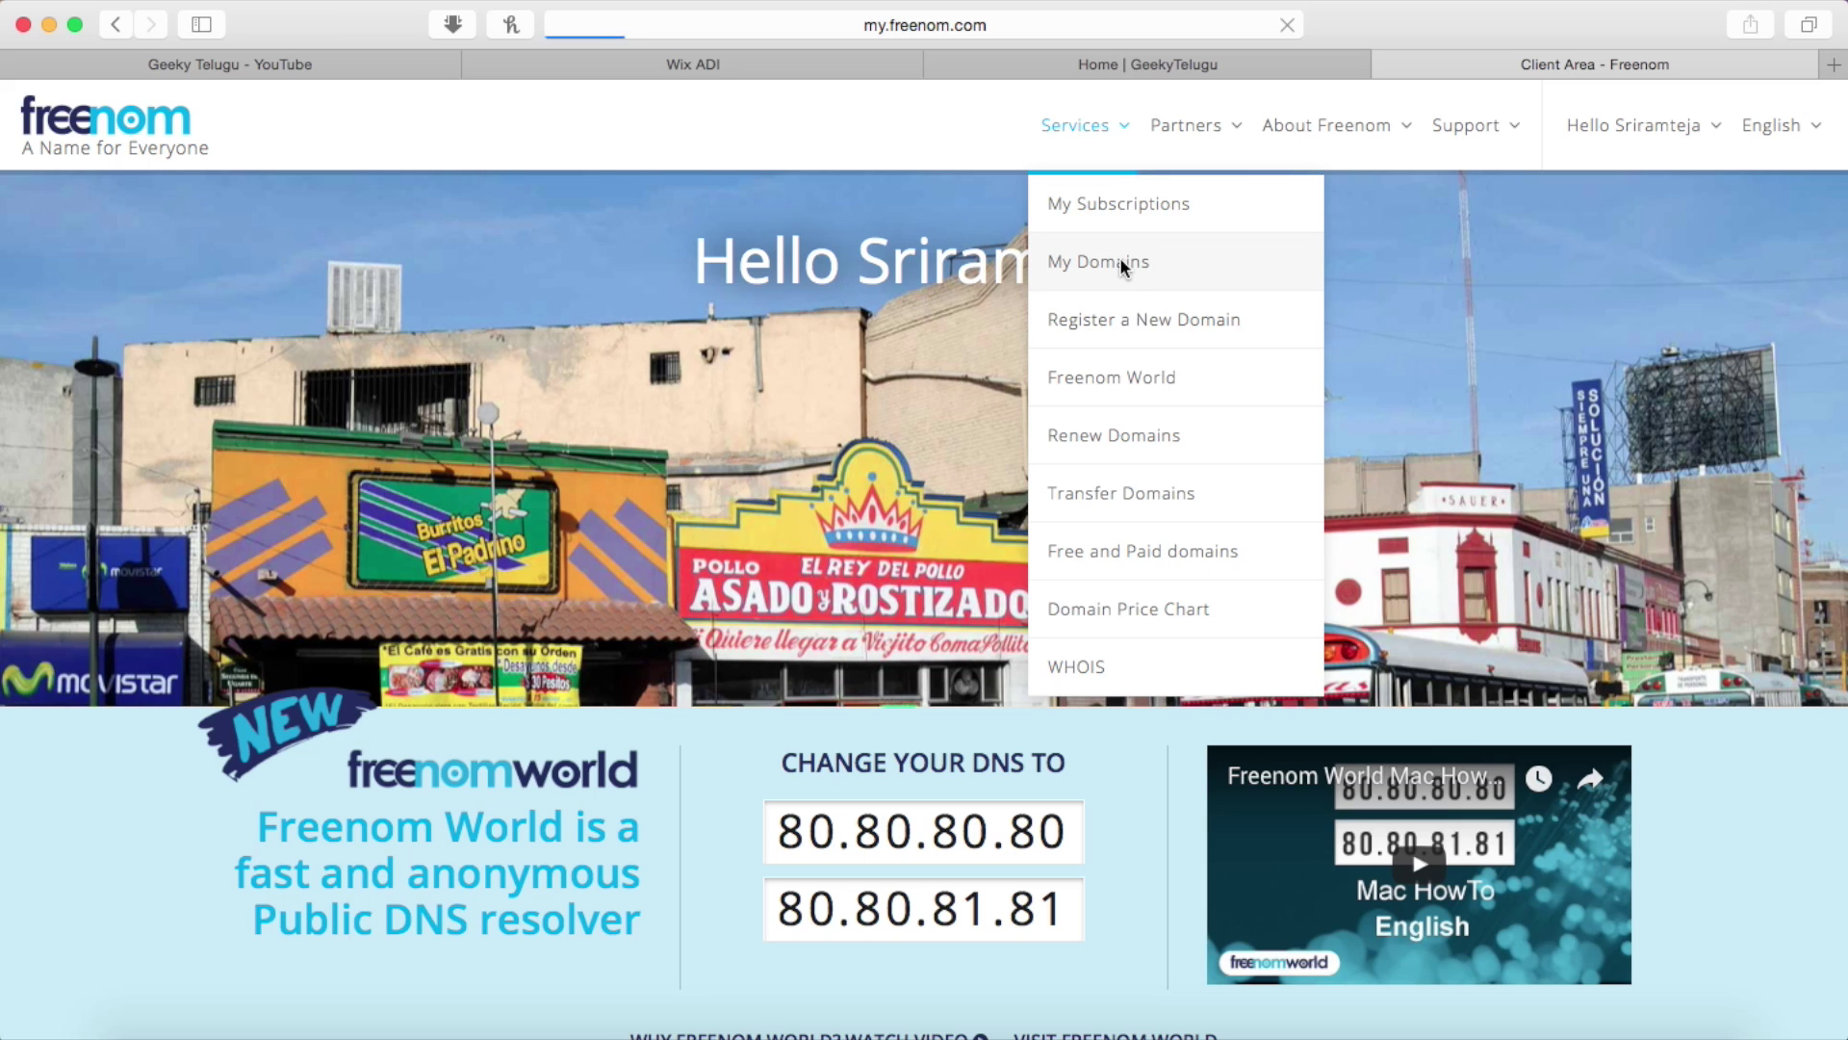
scroll(617, 652, "down", 3)
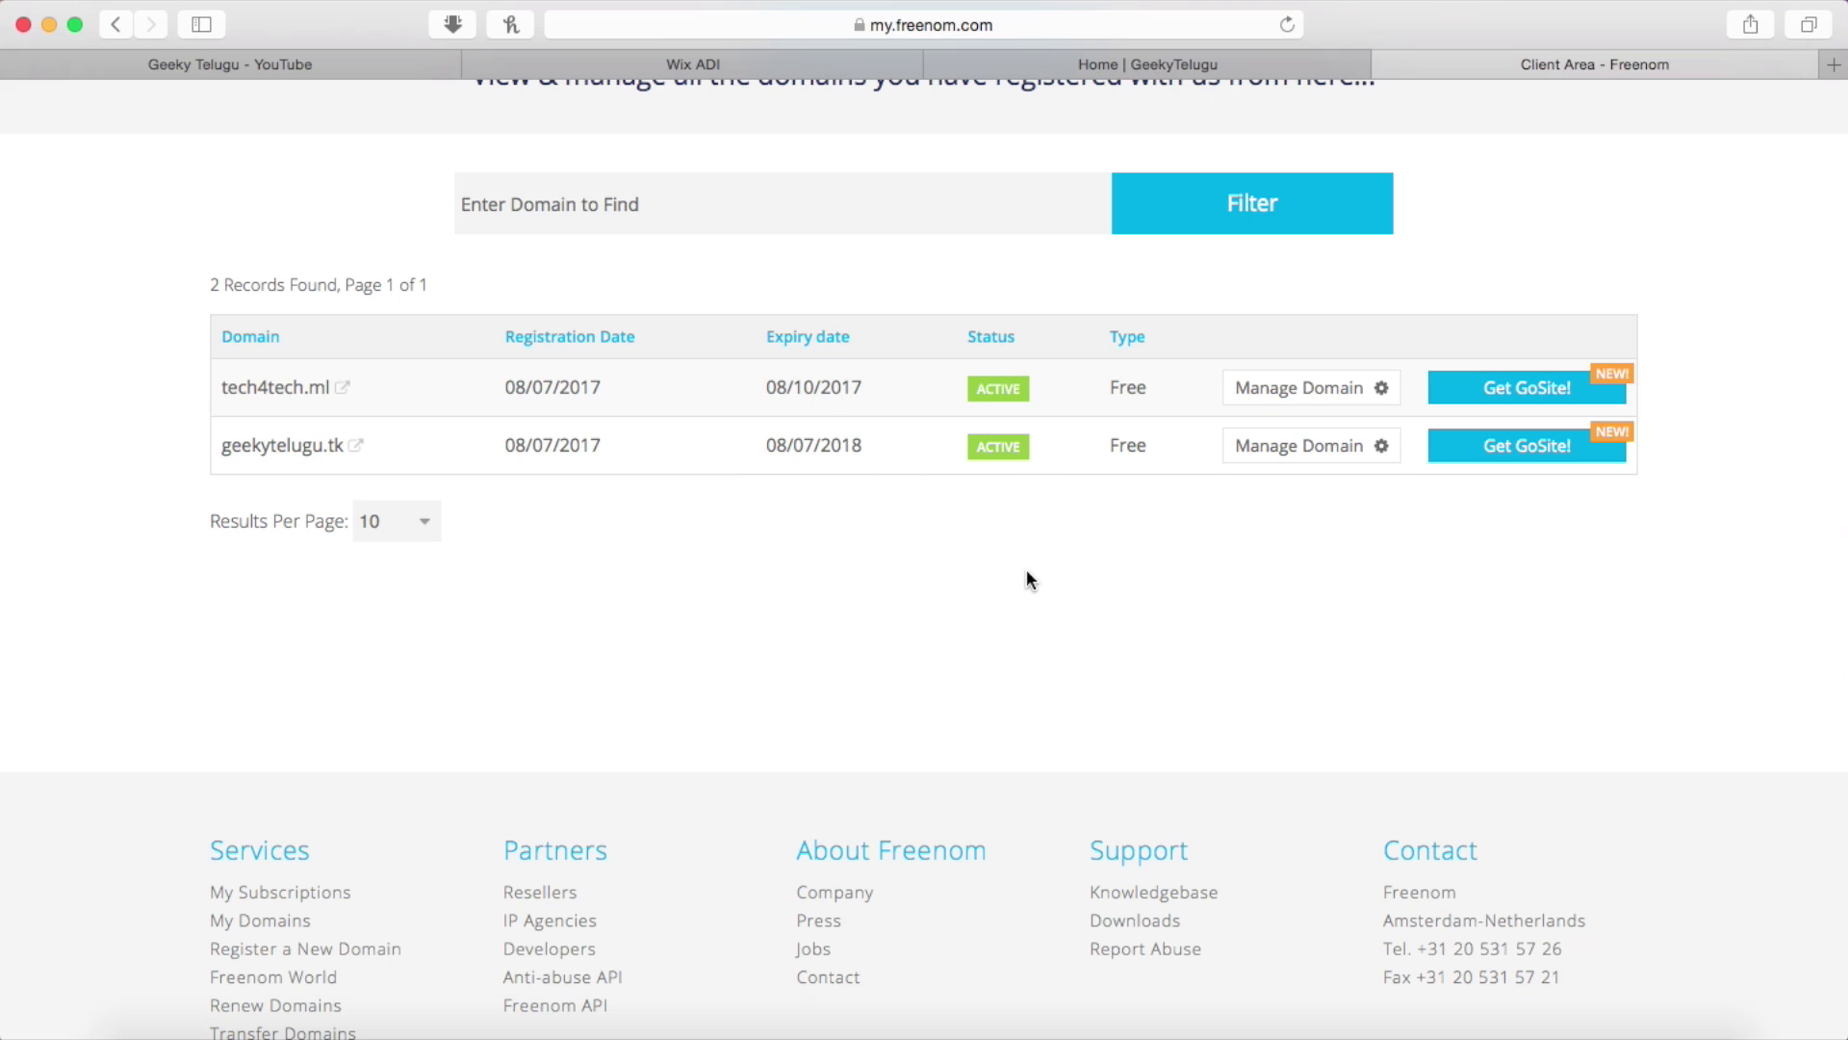
left_click(273, 447)
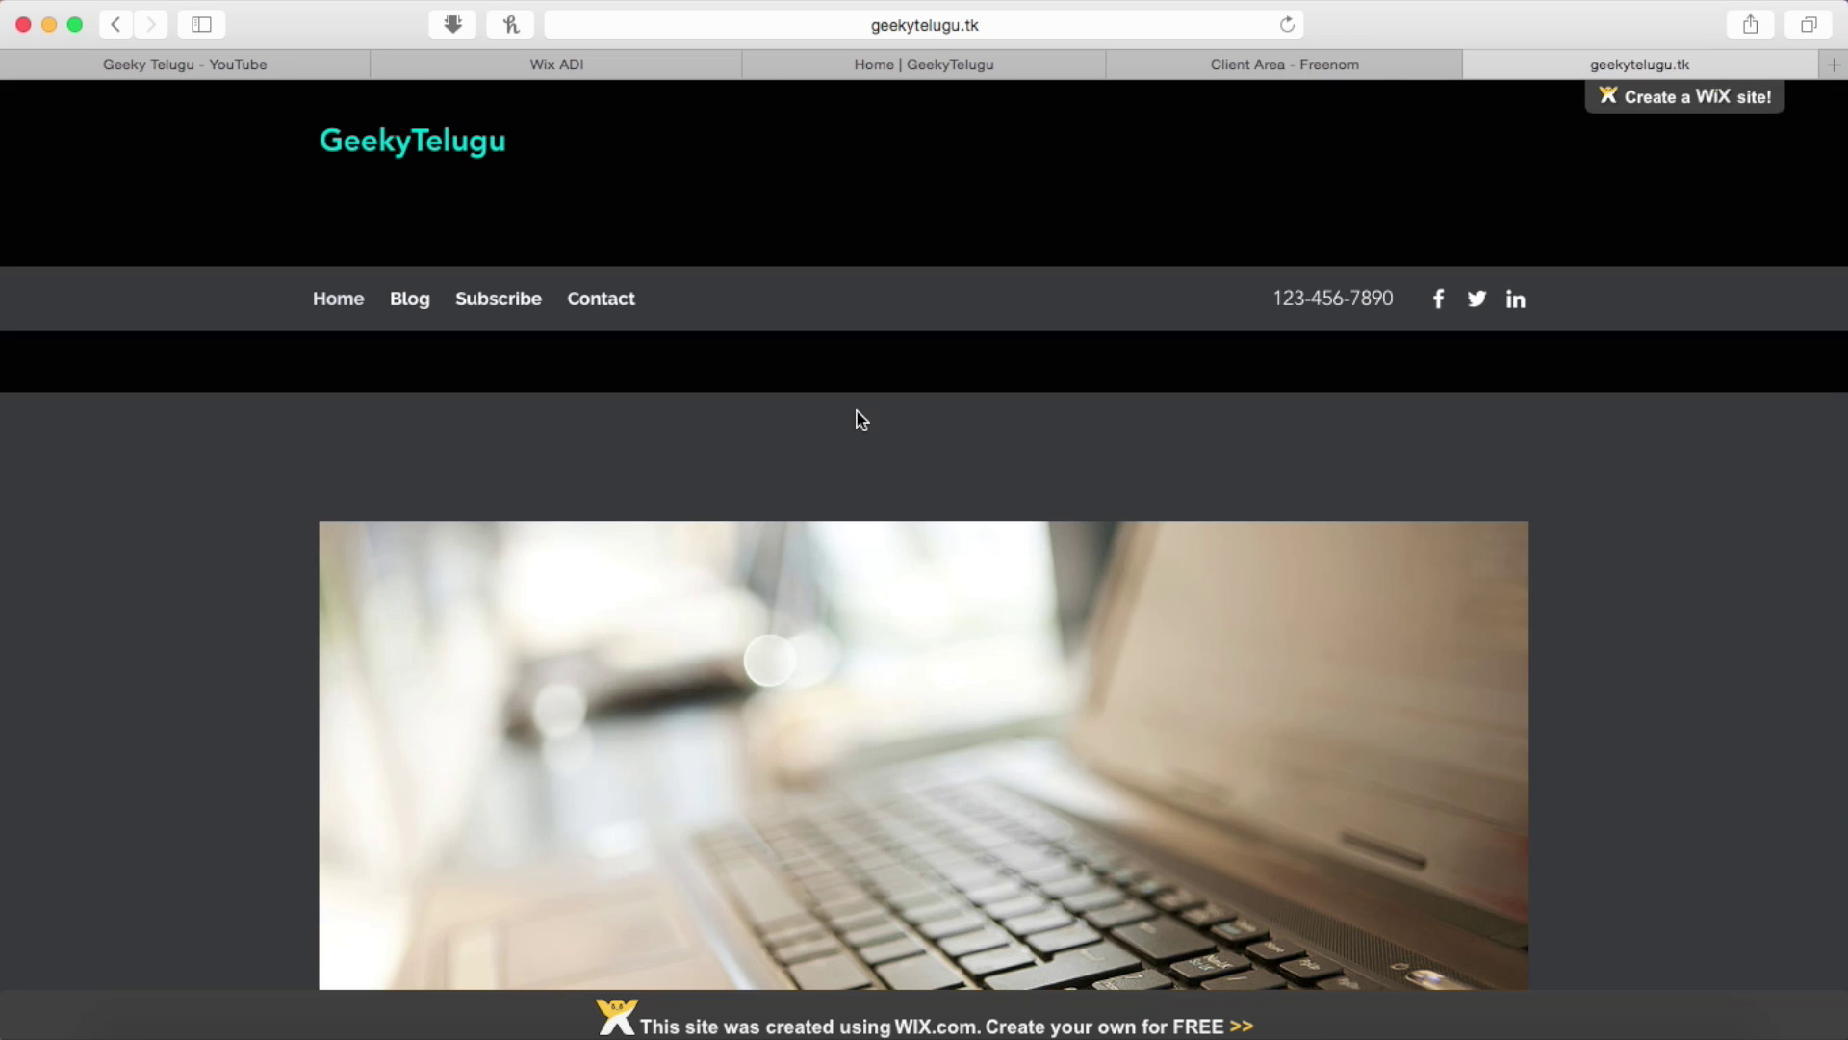
Step: Scroll through the GeekyTelugu blog now loading at geekytelugu.tk
scroll(858, 414, "down", 10)
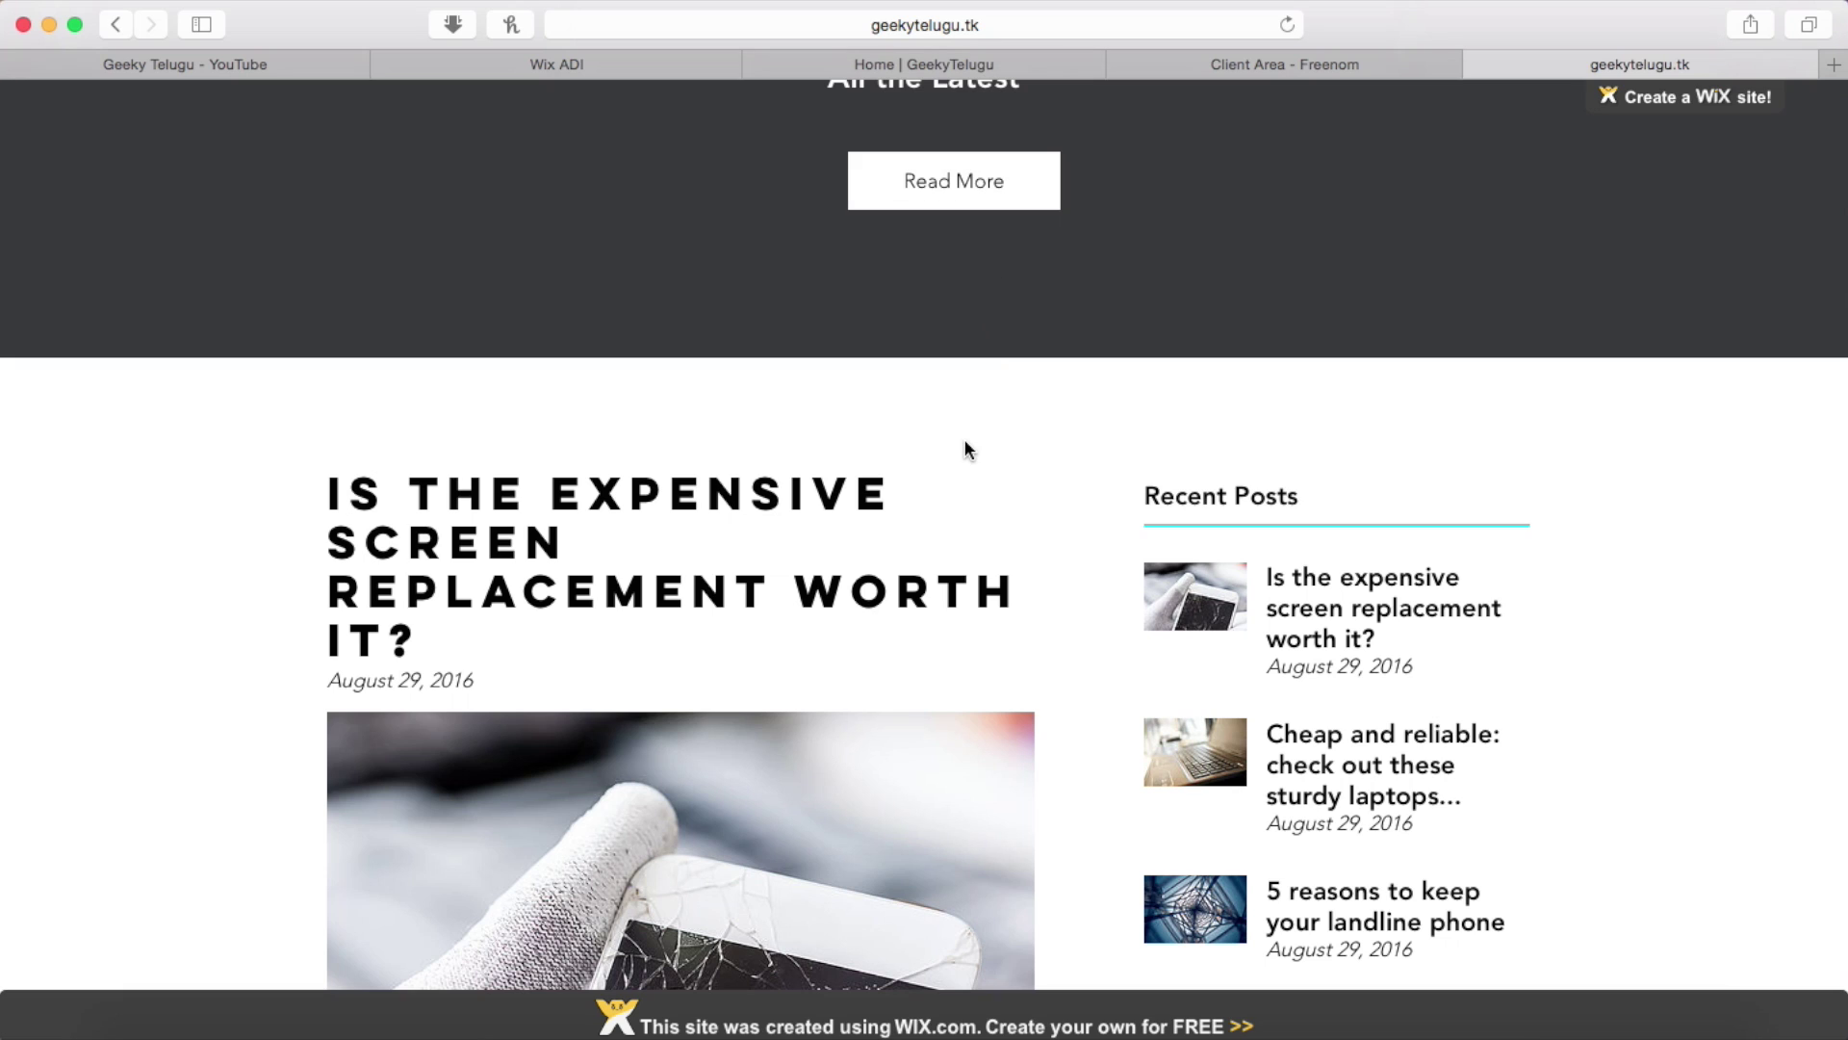
scroll(965, 443, "up", 10)
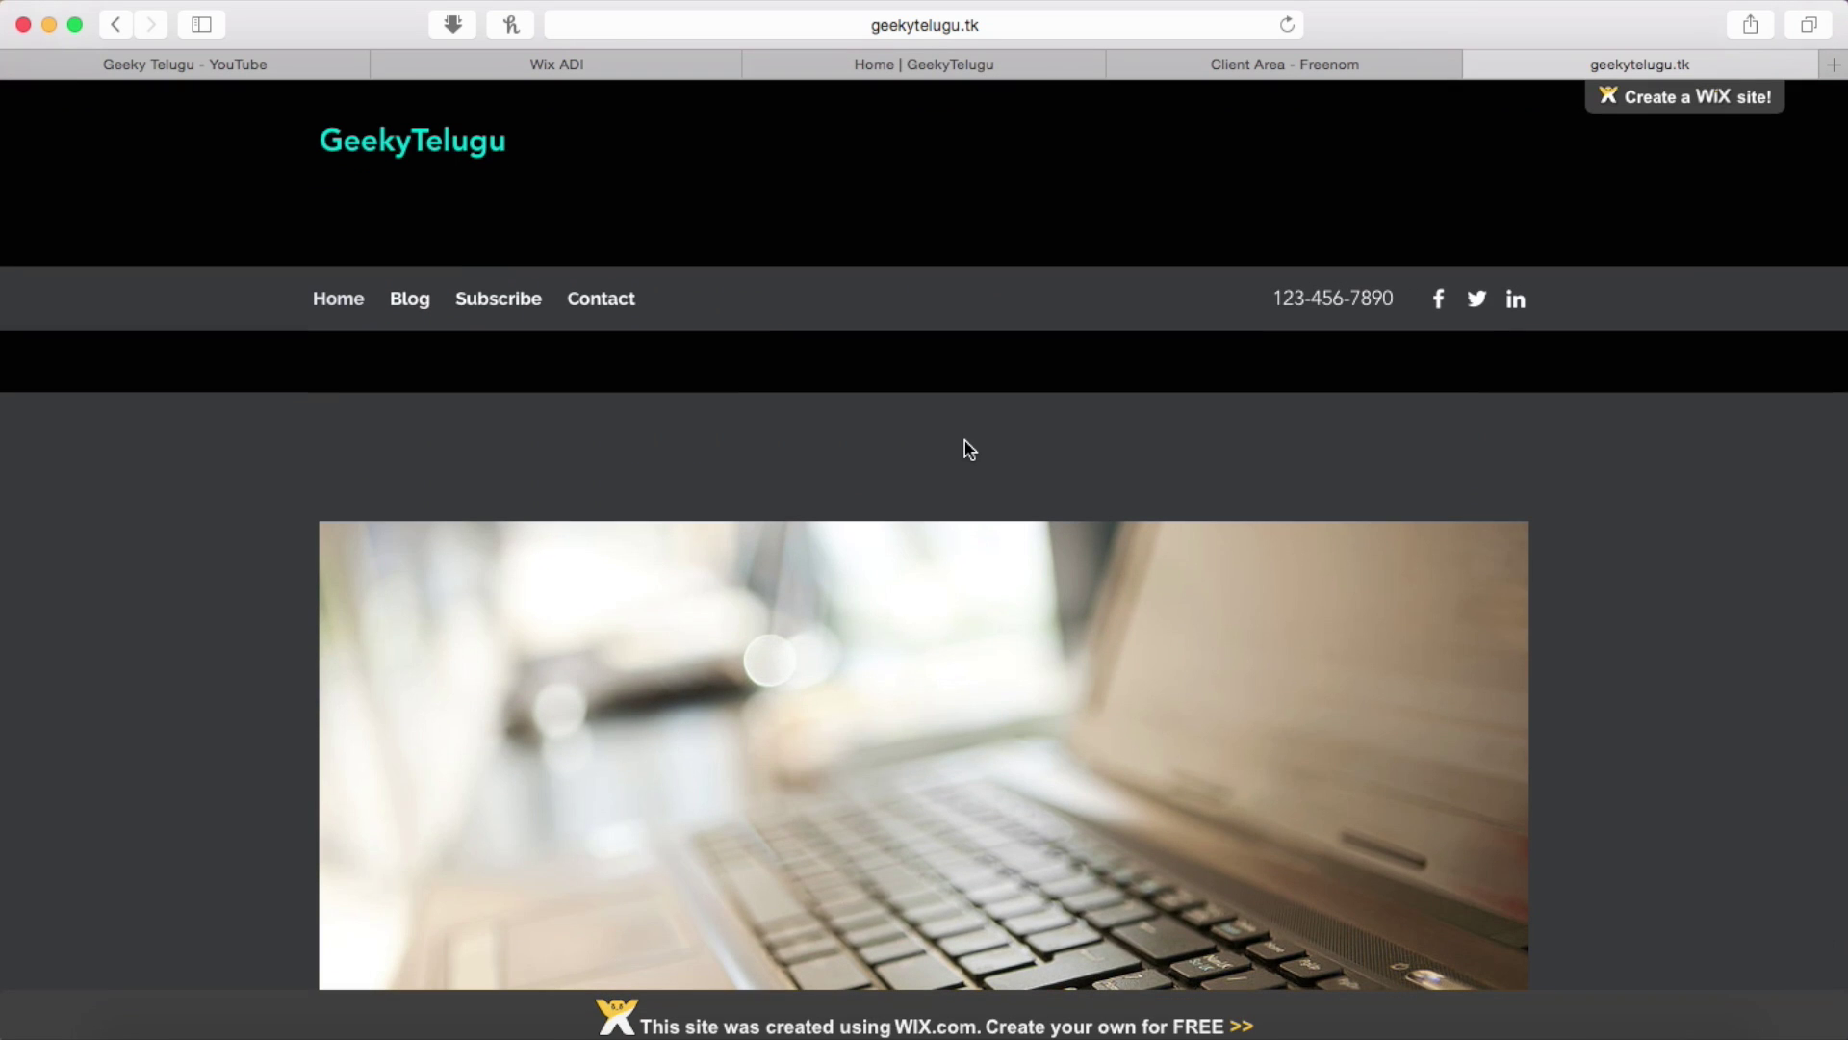
scroll(968, 447, "down", 5)
scroll(966, 442, "up", 5)
Step: Compare it with the Wix publish confirmation, then check the geekytelugu.tk address bar
left_click(610, 63)
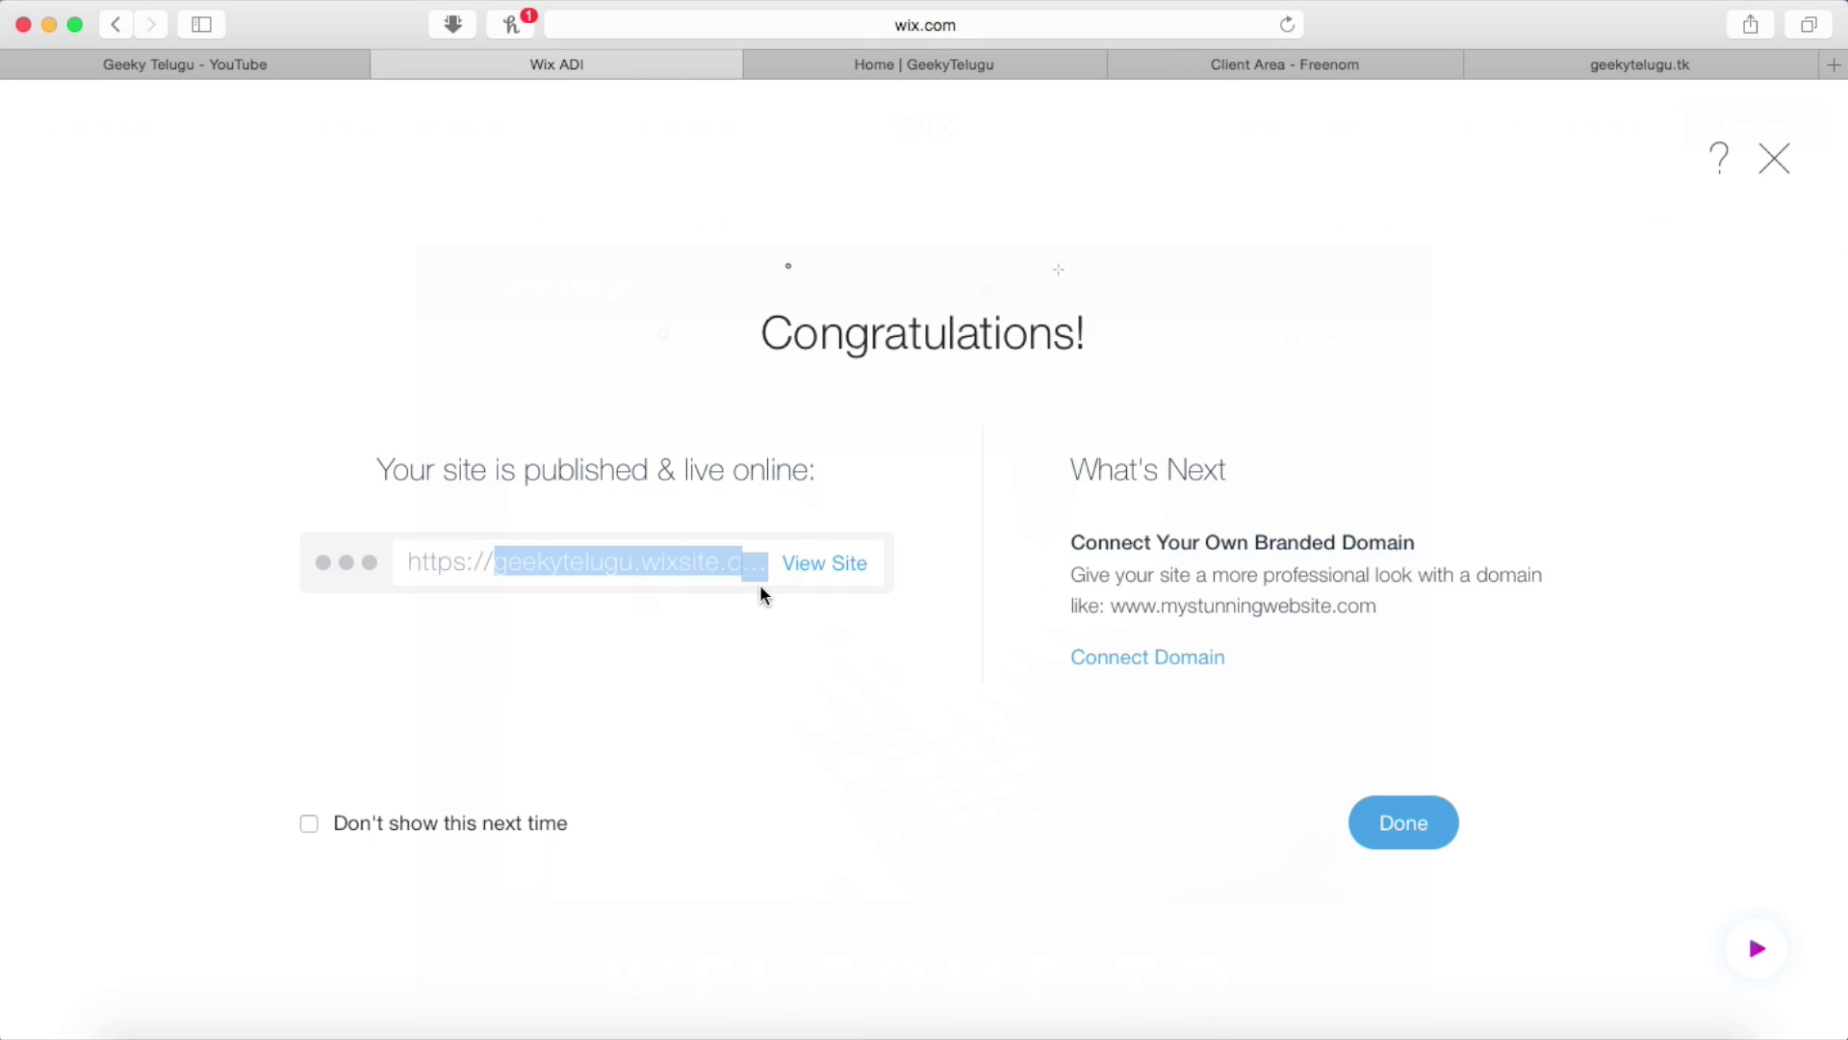
left_click(1666, 64)
left_click(1092, 26)
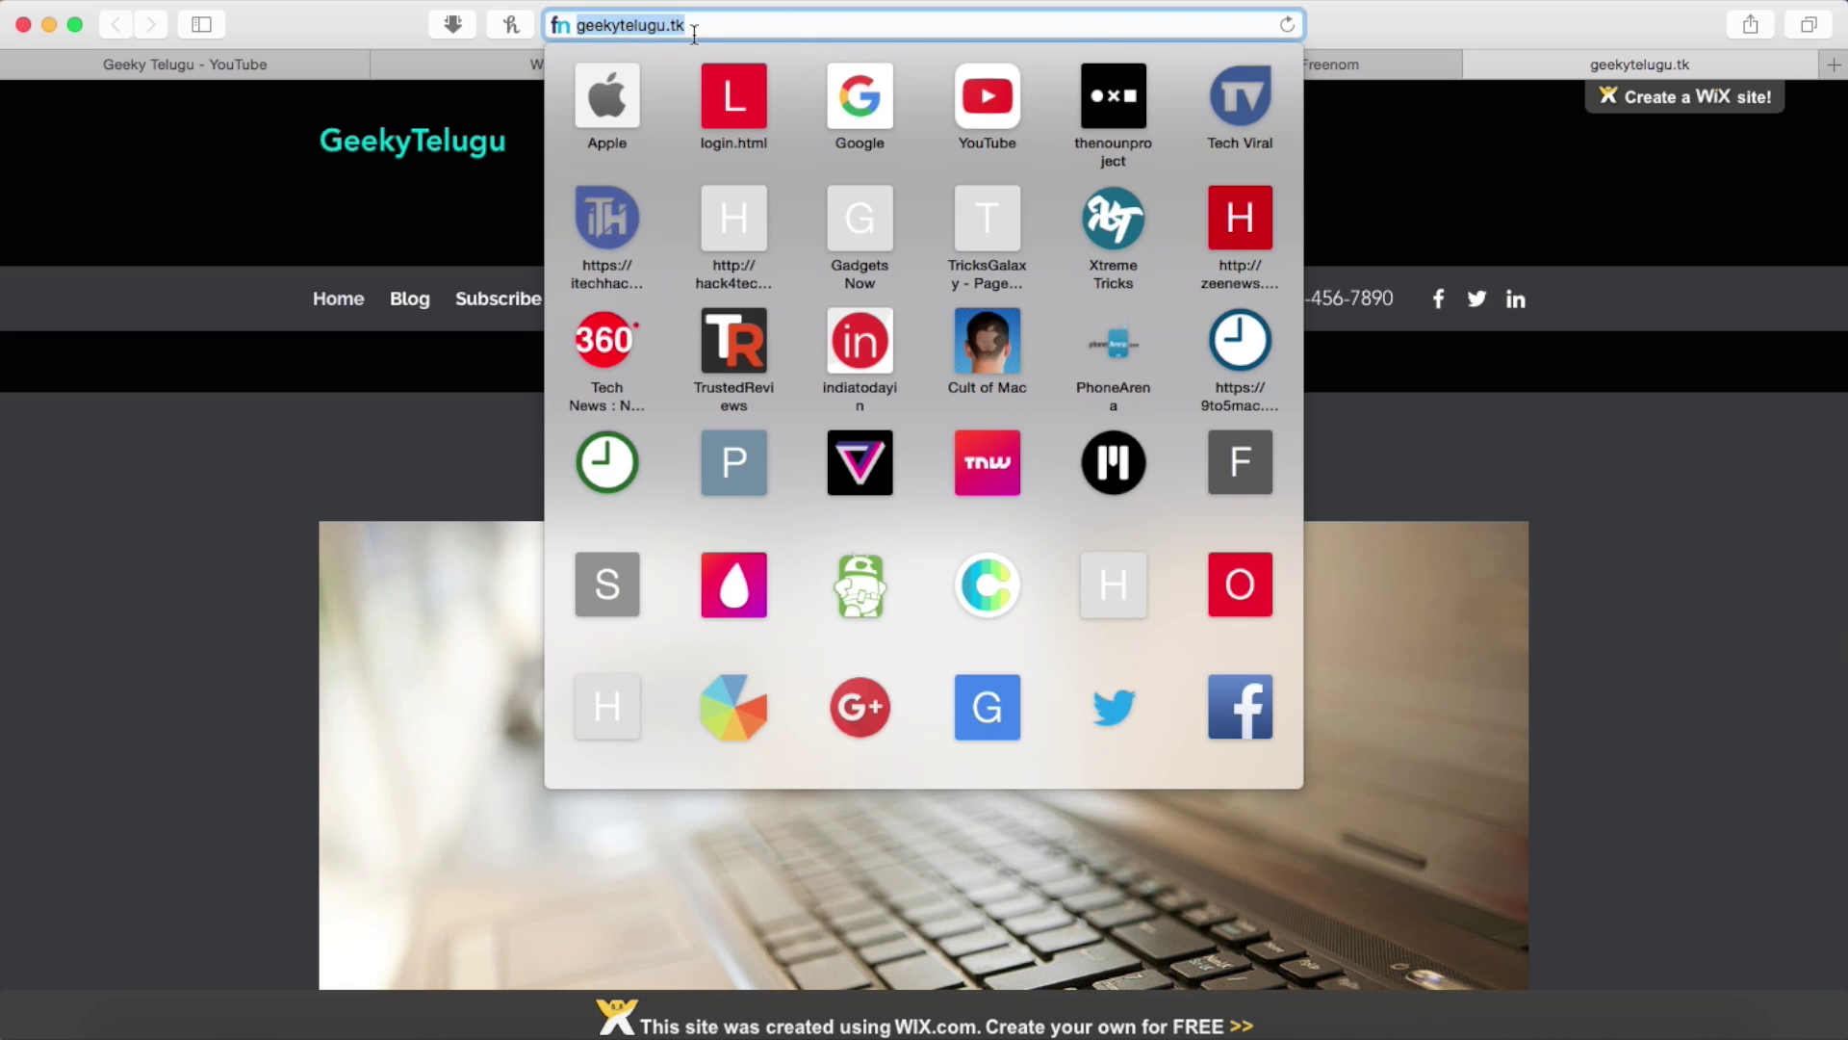
left_click(1428, 157)
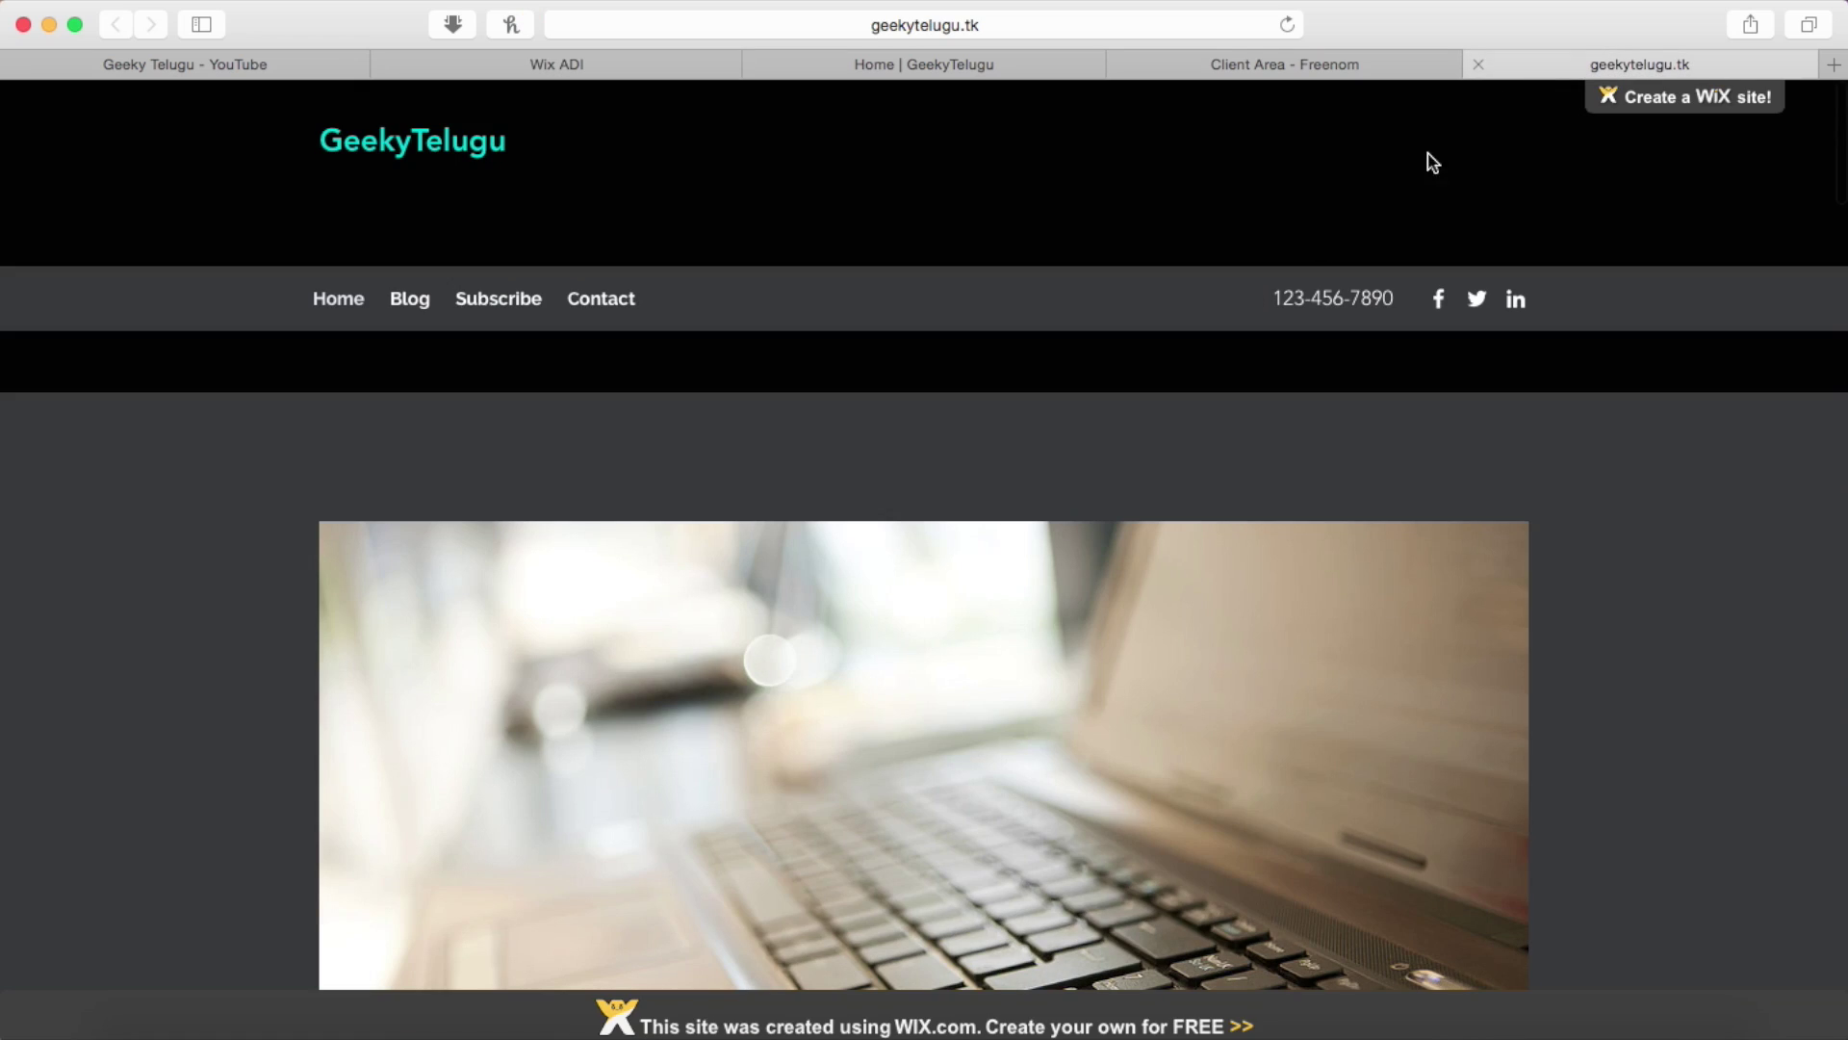